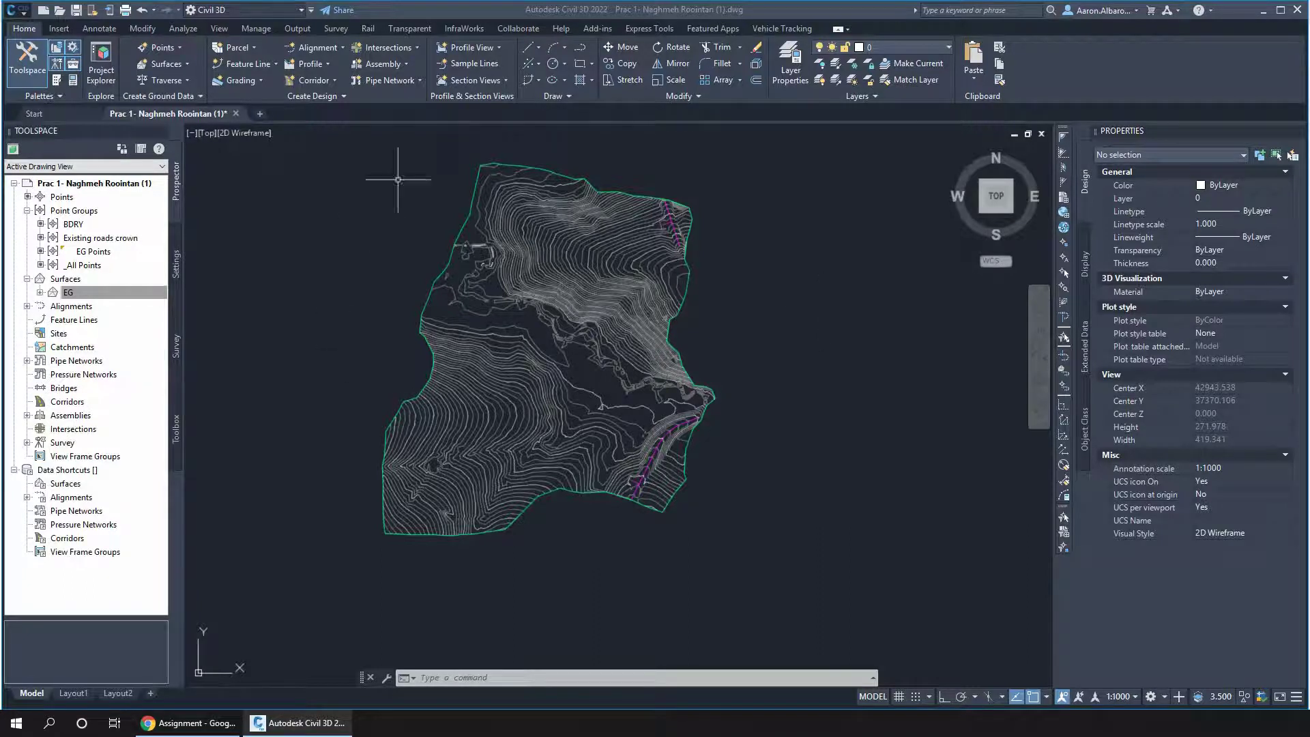
- Create a centerline alignment named Alignment - 1 with the Proposed style and the All Labels label set
{"action": "left_click", "coordinate": [320, 50]}
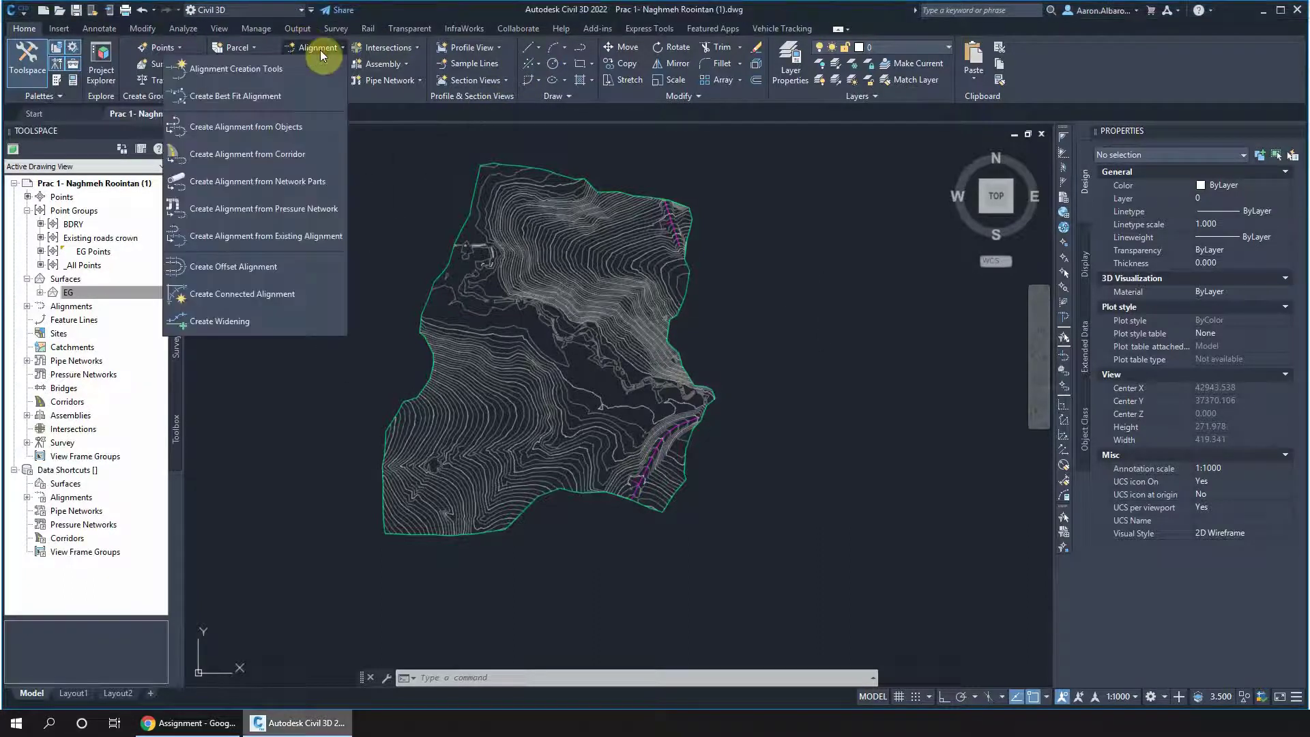
{"action": "left_click", "coordinate": [277, 67]}
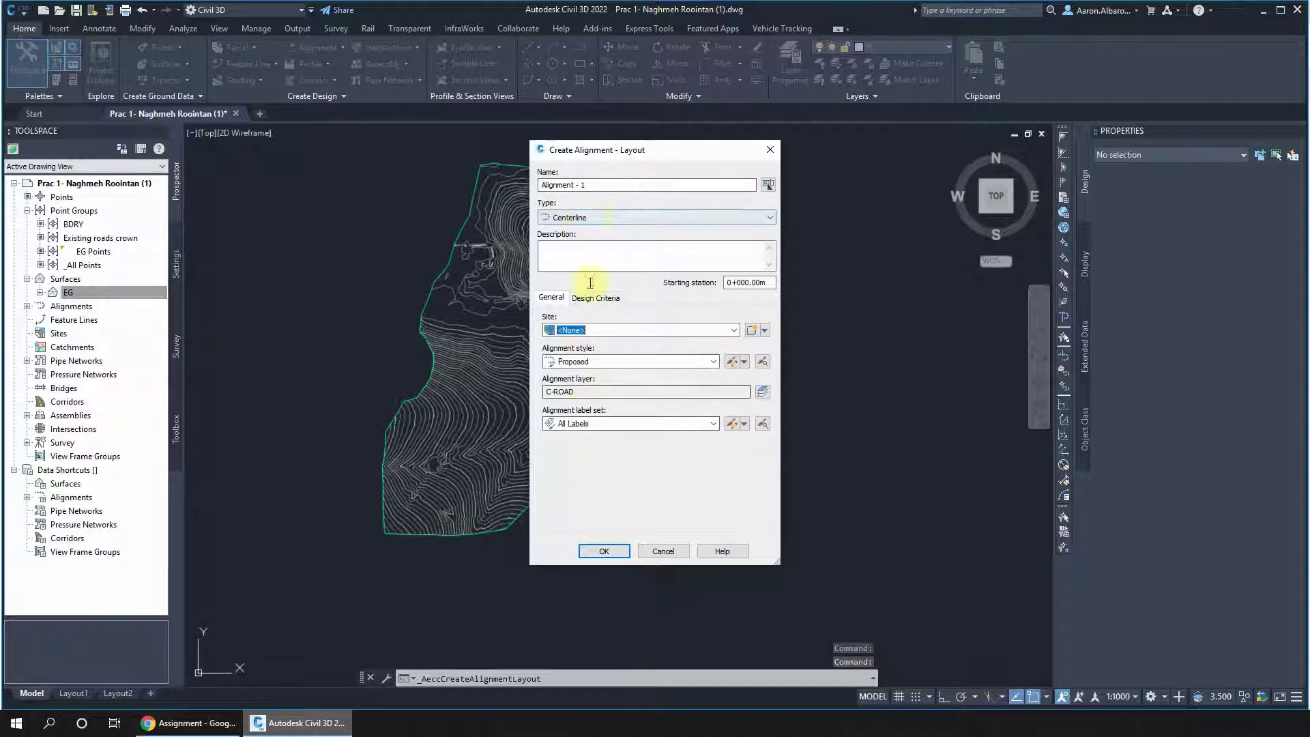
{"action": "left_click", "coordinate": [608, 554]}
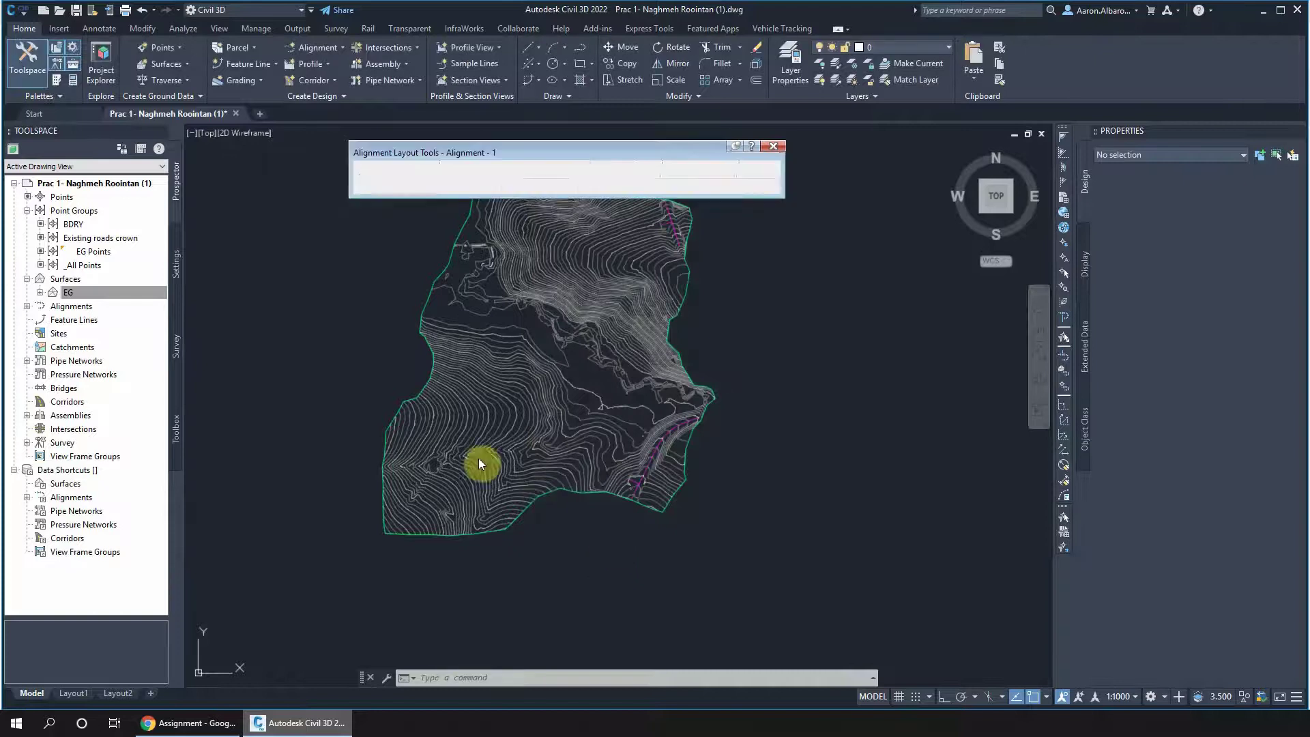
- Set the default curve radius to 120 m in the alignment's curve and spiral settings, without spirals
{"action": "left_click", "coordinate": [375, 171]}
{"action": "left_click", "coordinate": [396, 198]}
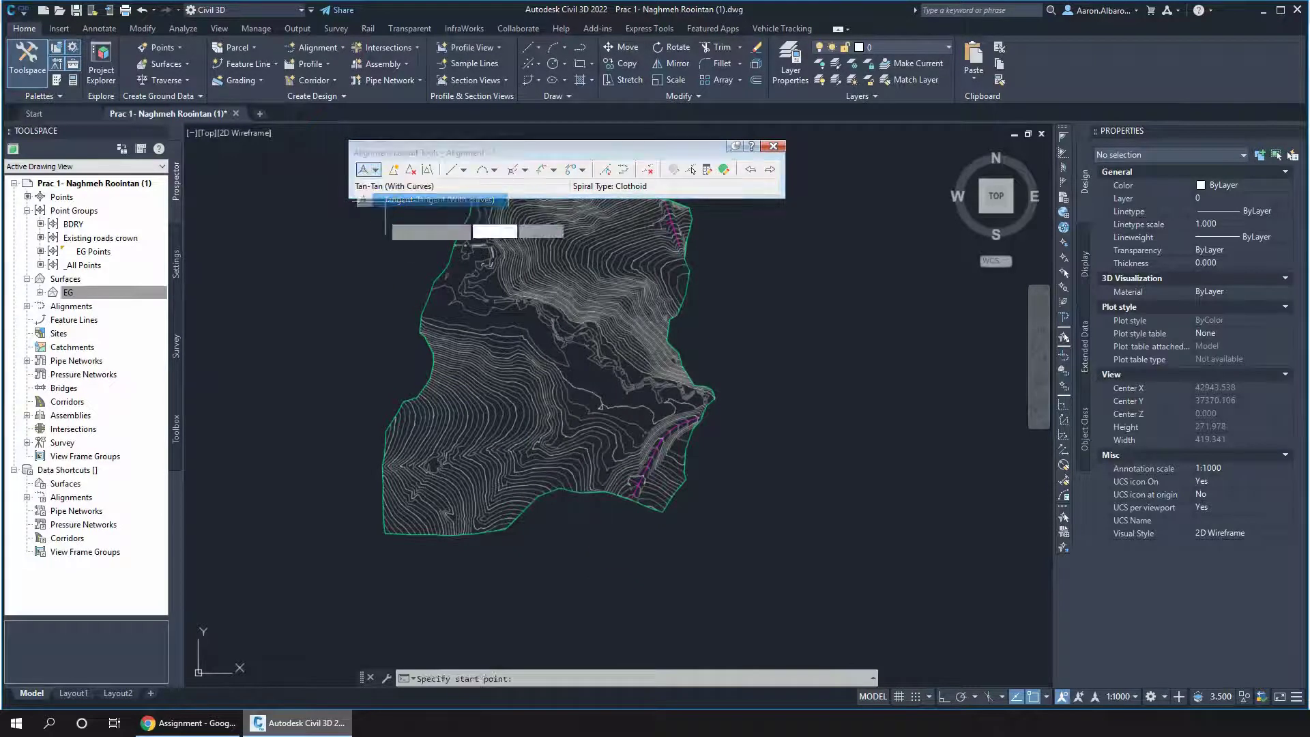
{"action": "left_click", "coordinate": [375, 171]}
{"action": "left_click", "coordinate": [370, 210]}
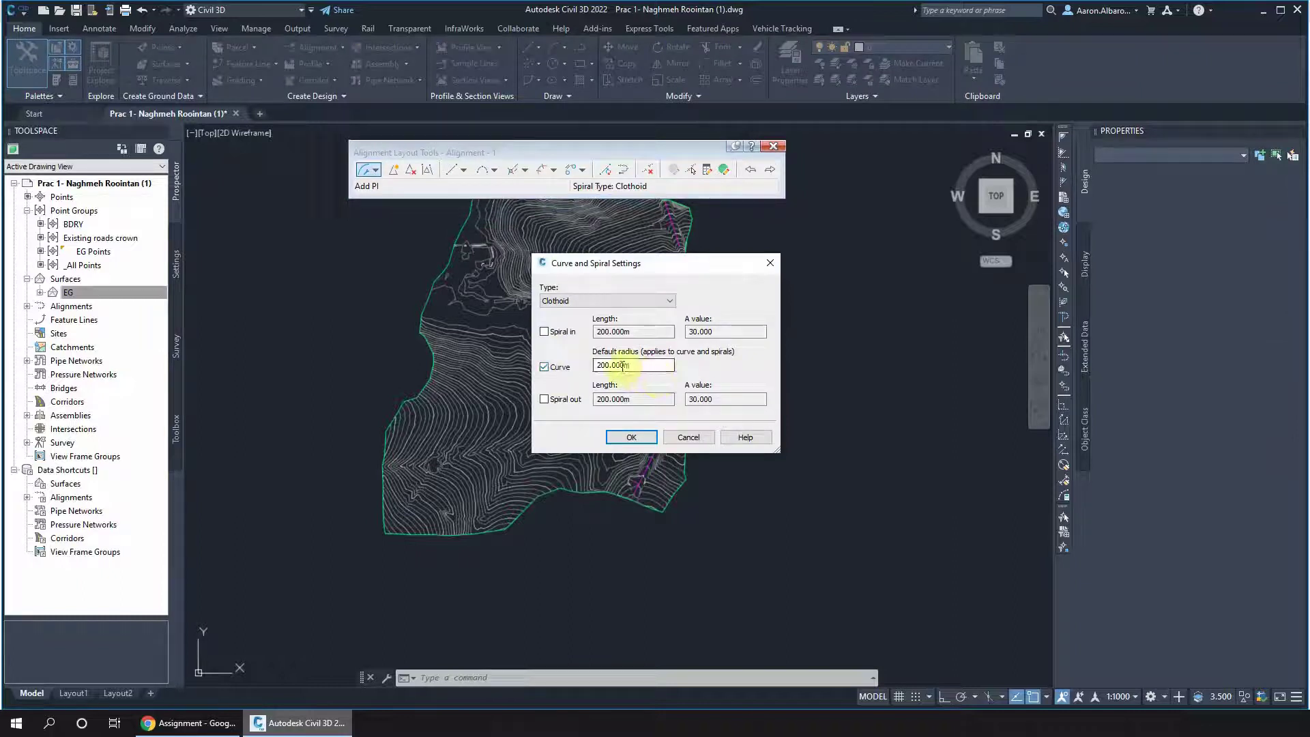
{"action": "left_click_drag", "start_coordinate": [623, 366], "coordinate": [566, 367]}
{"action": "left_click", "coordinate": [626, 438]}
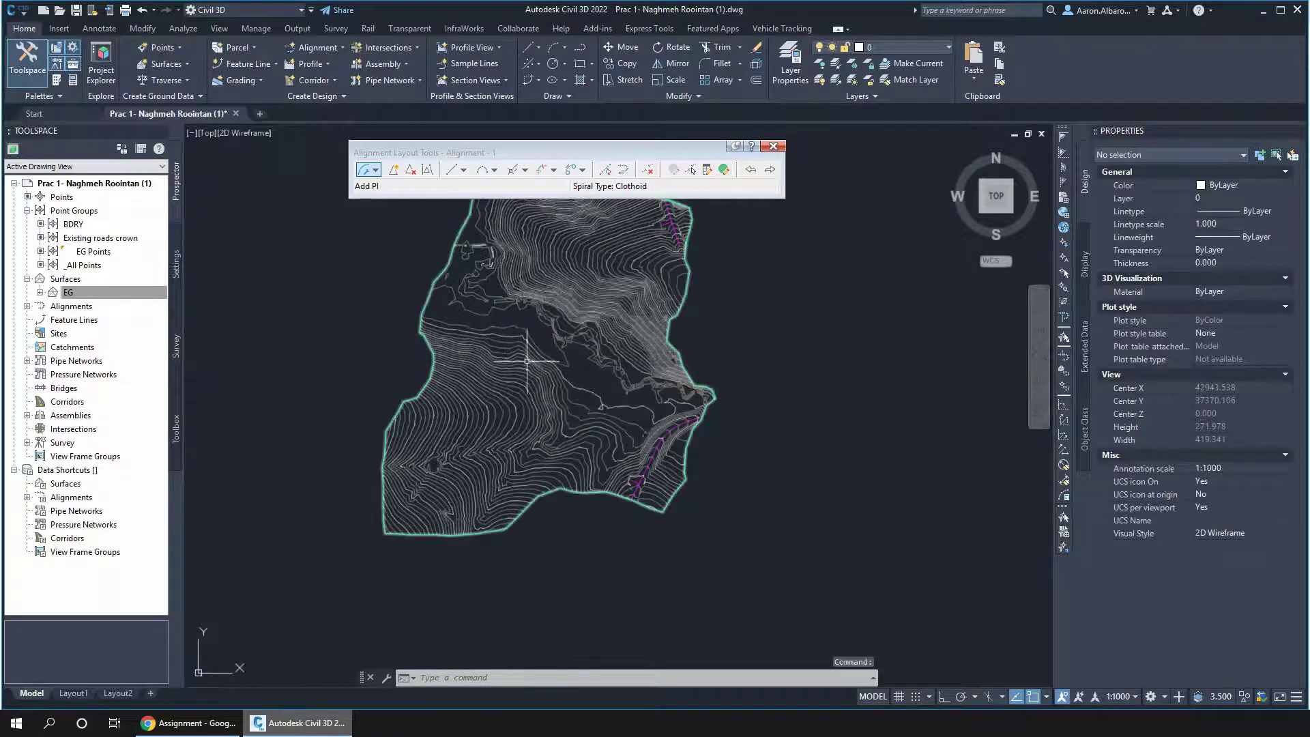
{"action": "left_click", "coordinate": [376, 170]}
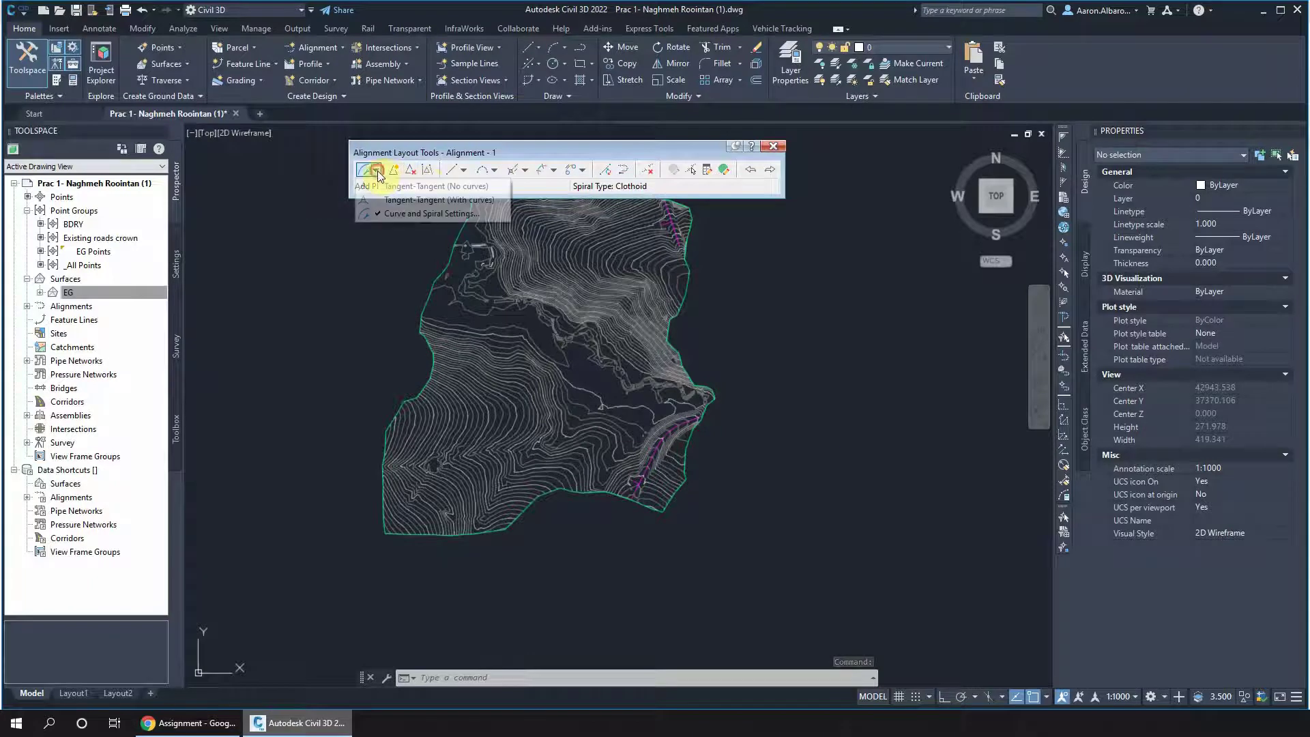
{"action": "left_click", "coordinate": [393, 203]}
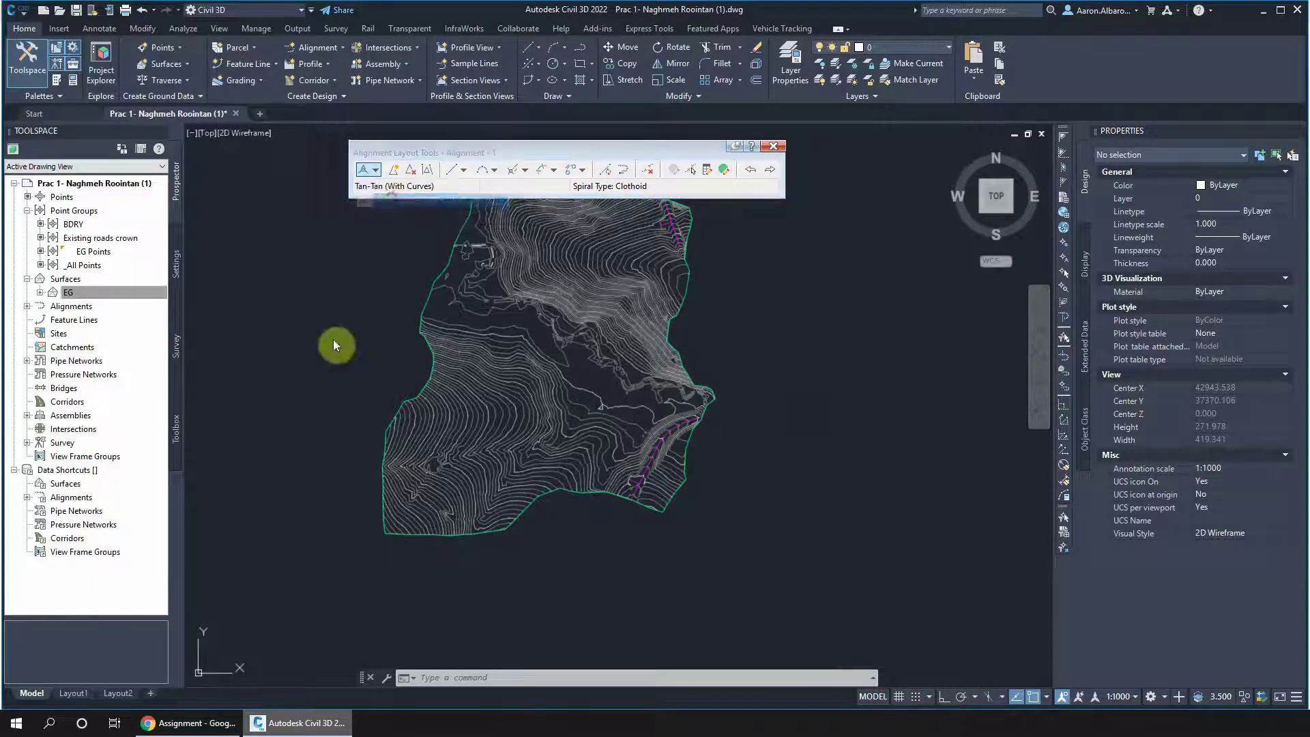
{"action": "scroll", "coordinate": [627, 497], "scroll_direction": "up", "scroll_amount": 2}
{"action": "scroll", "coordinate": [627, 497], "scroll_direction": "up", "scroll_amount": 5}
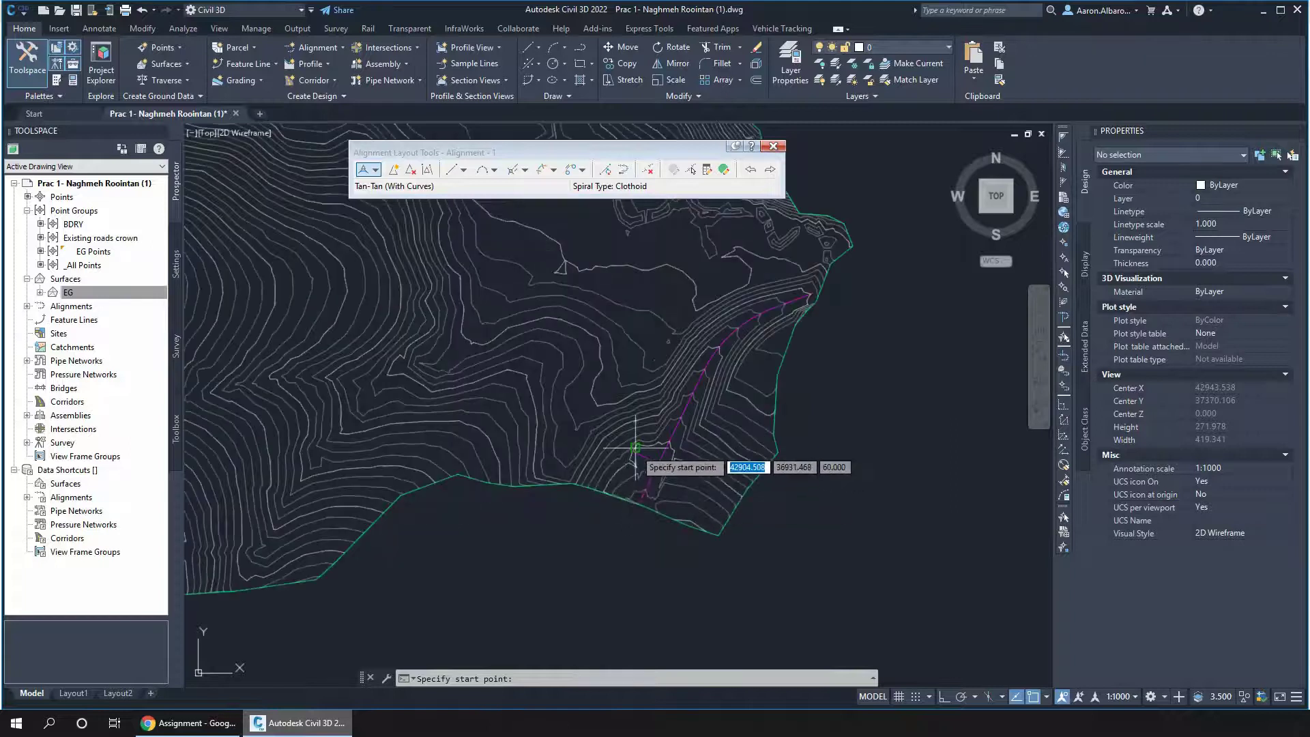
{"action": "scroll", "coordinate": [624, 451], "scroll_direction": "up", "scroll_amount": 2}
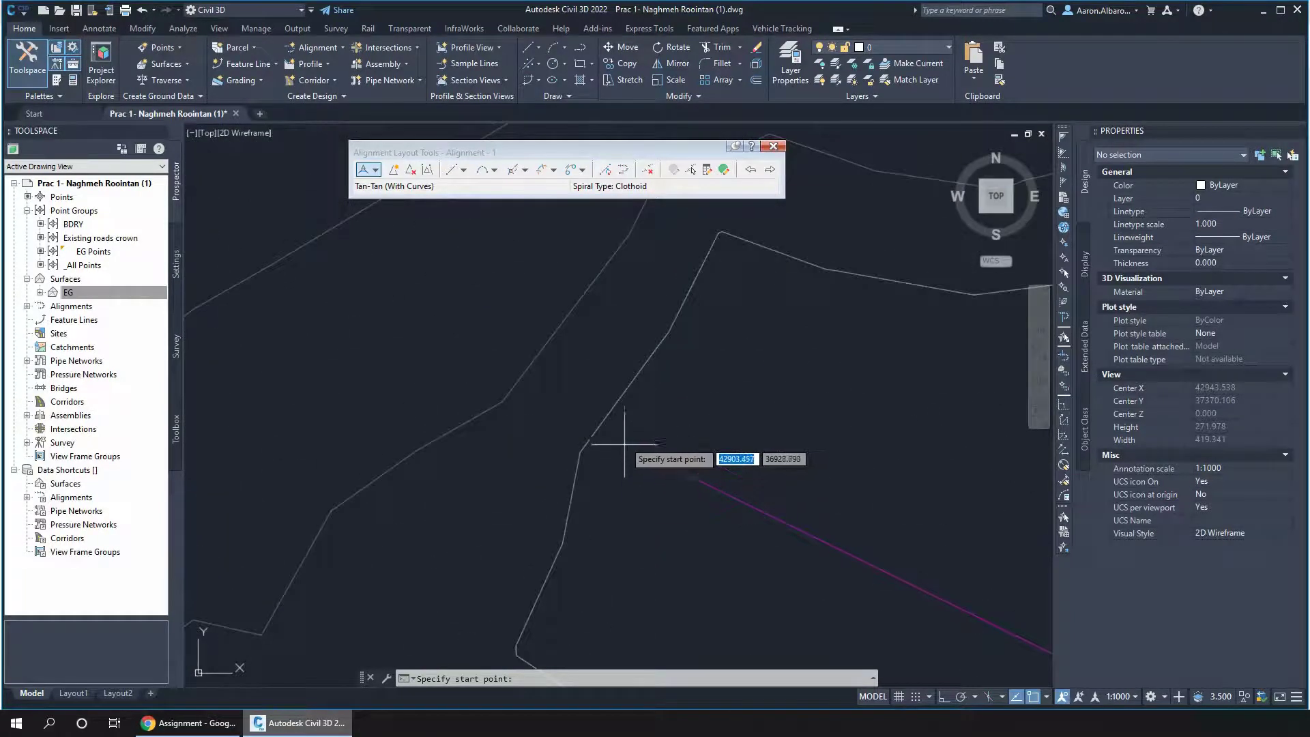
{"action": "left_click", "coordinate": [618, 445]}
{"action": "scroll", "coordinate": [667, 491], "scroll_direction": "down", "scroll_amount": 4}
{"action": "scroll", "coordinate": [665, 545], "scroll_direction": "down", "scroll_amount": 5}
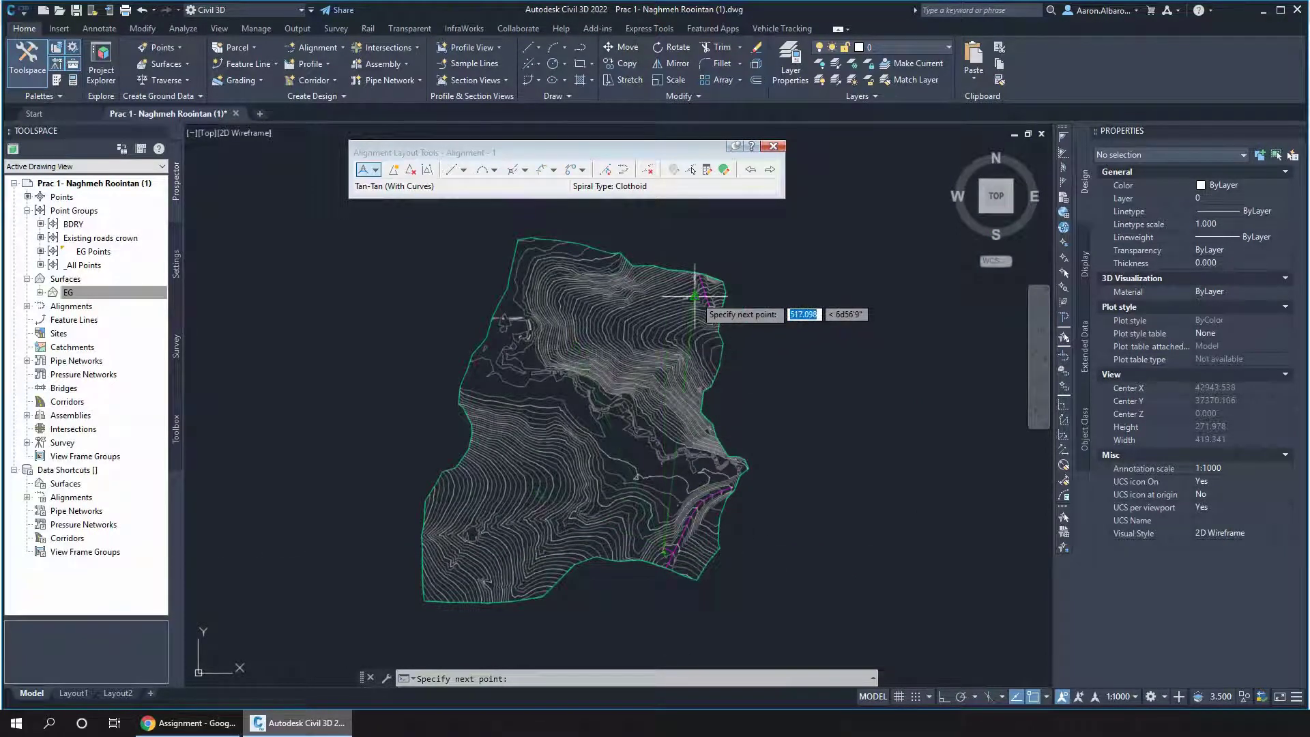
{"action": "scroll", "coordinate": [674, 614], "scroll_direction": "up", "scroll_amount": 5}
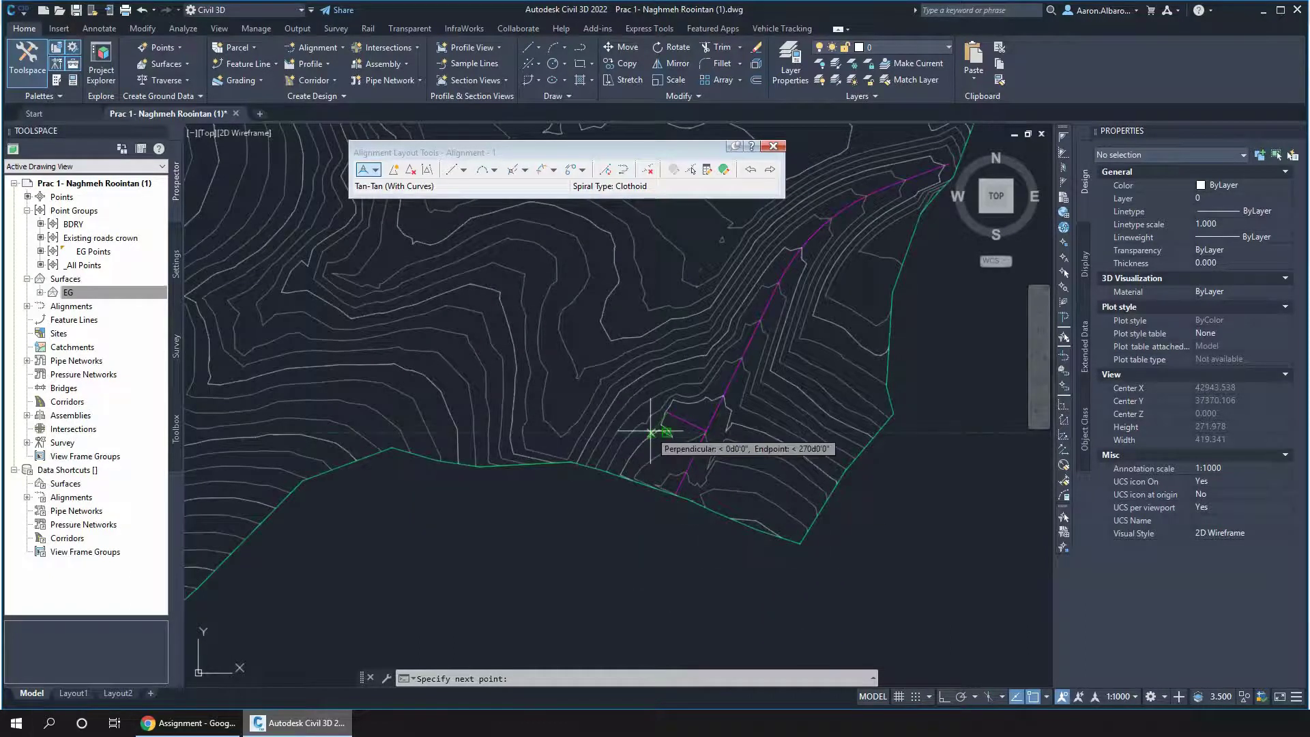
{"action": "key", "text": "Escape"}
{"action": "key", "text": "Escape"}
{"action": "scroll", "coordinate": [651, 433], "scroll_direction": "down", "scroll_amount": 6}
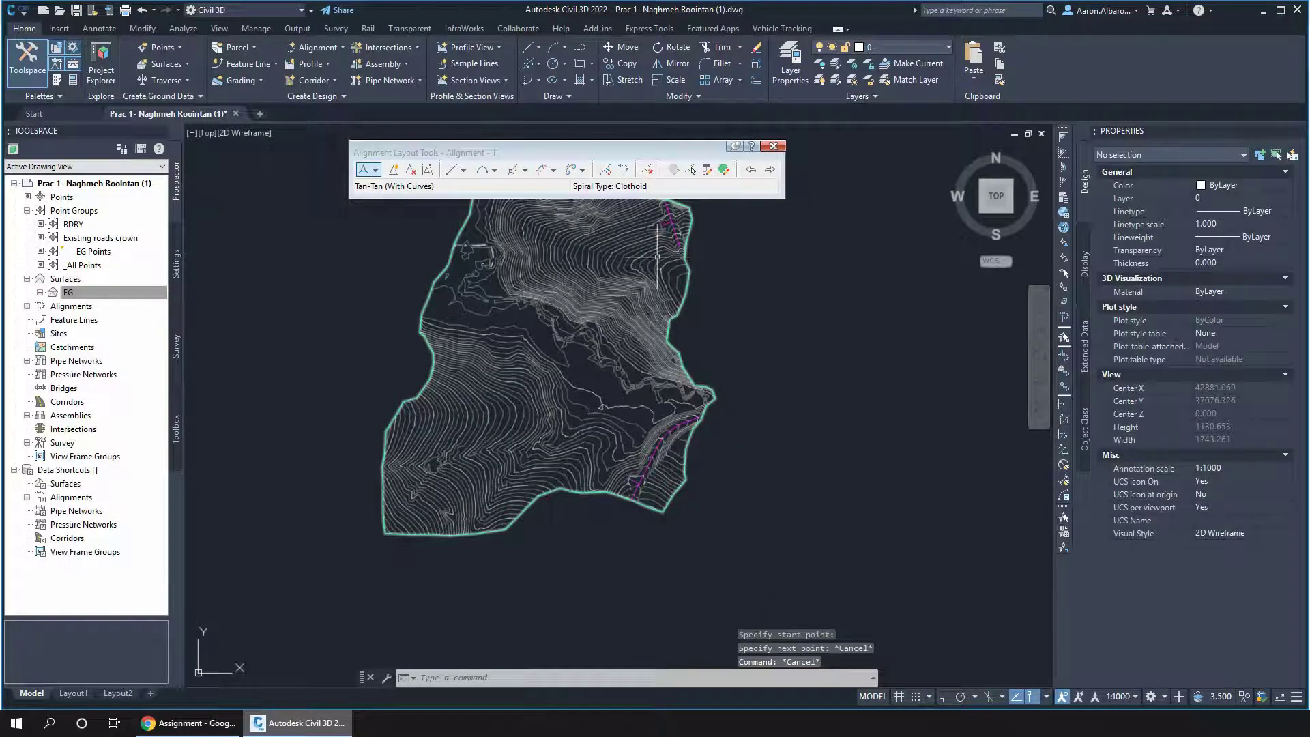
{"action": "left_click", "coordinate": [773, 146]}
{"action": "key", "text": "Escape"}
{"action": "key", "text": "Escape"}
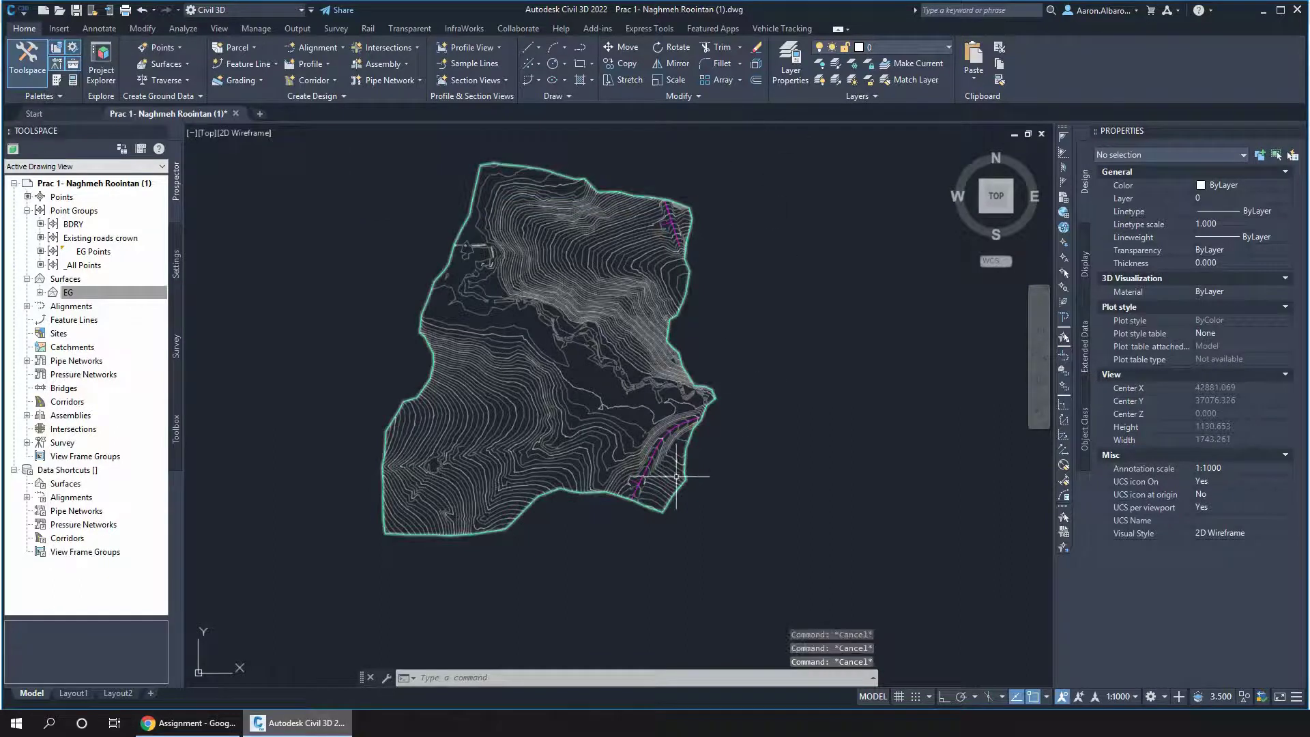
- Collapse the point groups and surfaces in the project tree and expand the centerline alignments down to the contents of Alignment - 1
{"action": "scroll", "coordinate": [665, 476], "scroll_direction": "up", "scroll_amount": 2}
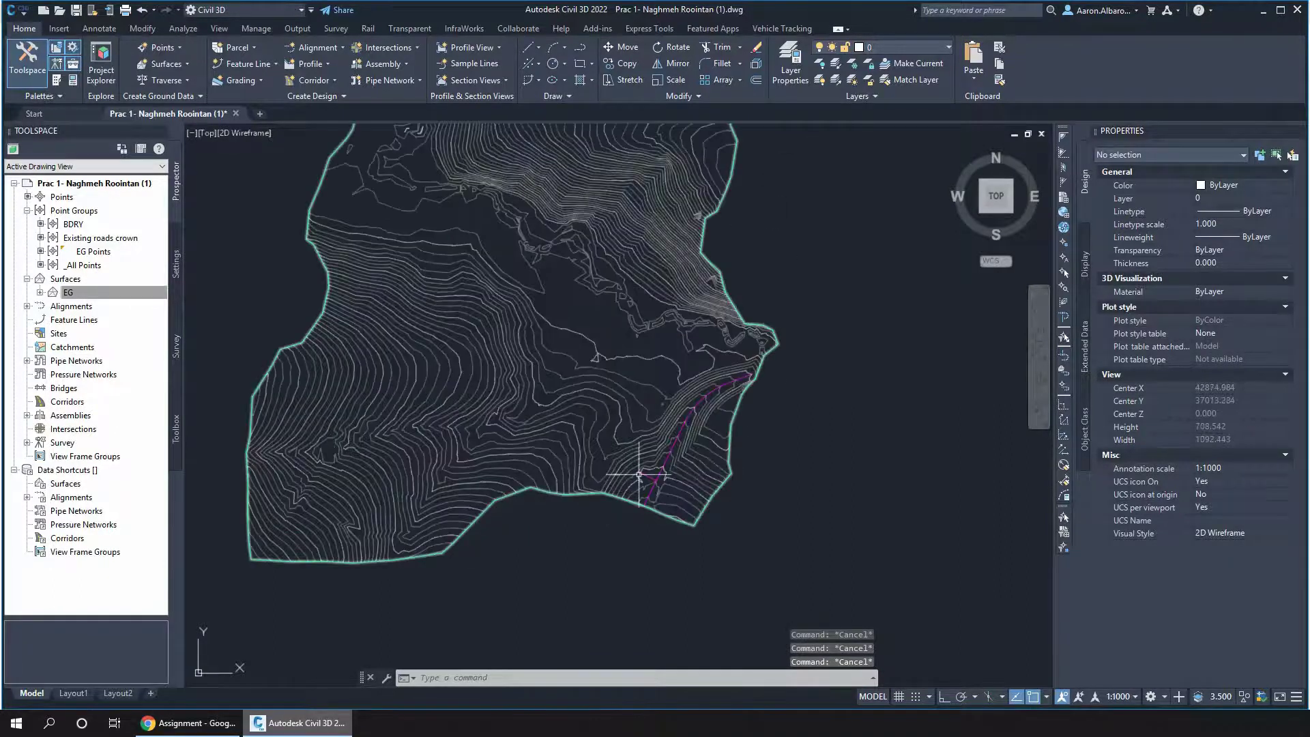
{"action": "left_click", "coordinate": [27, 307]}
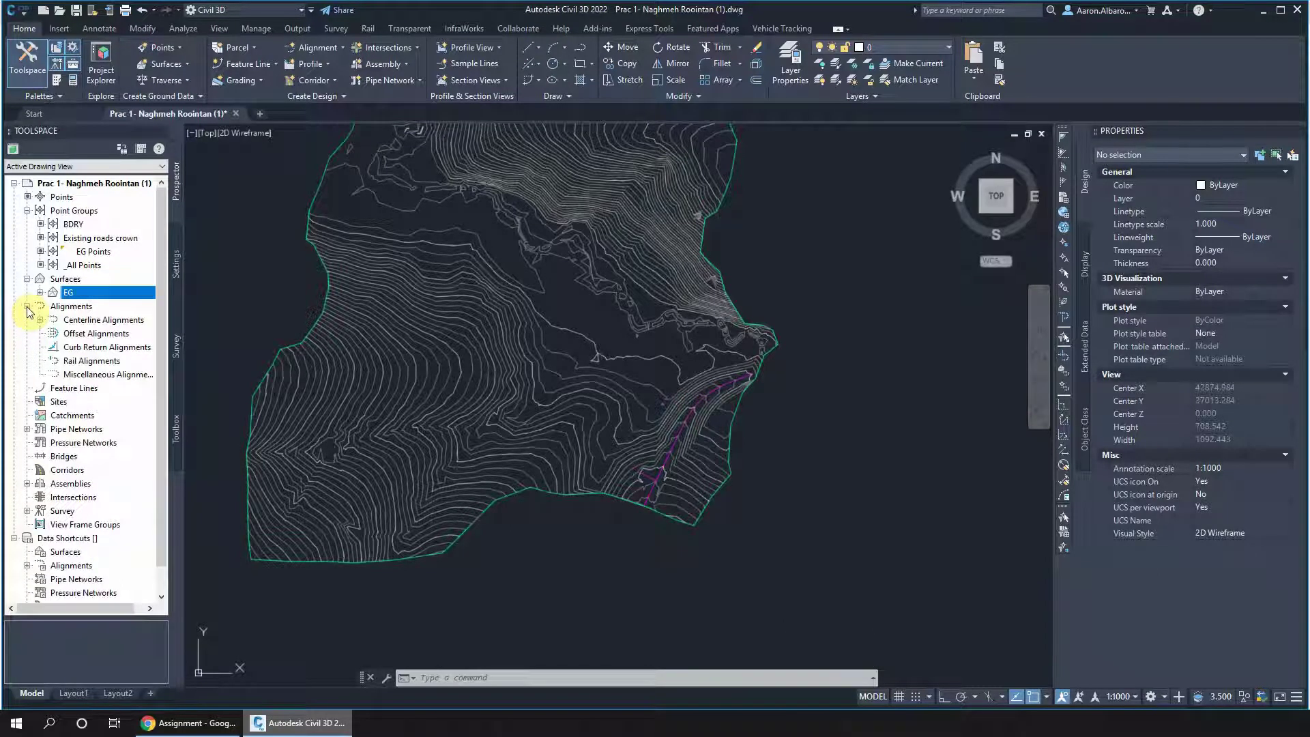
{"action": "left_click", "coordinate": [27, 211]}
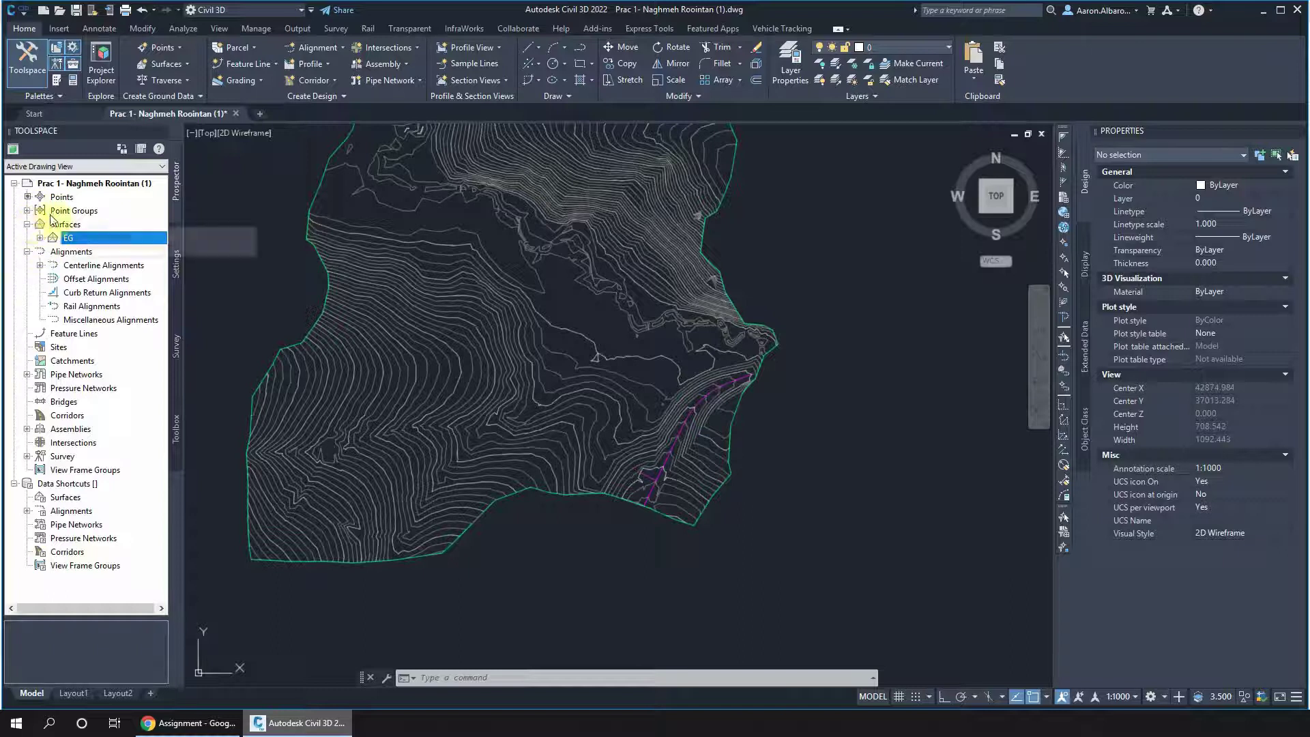
{"action": "left_click", "coordinate": [27, 225]}
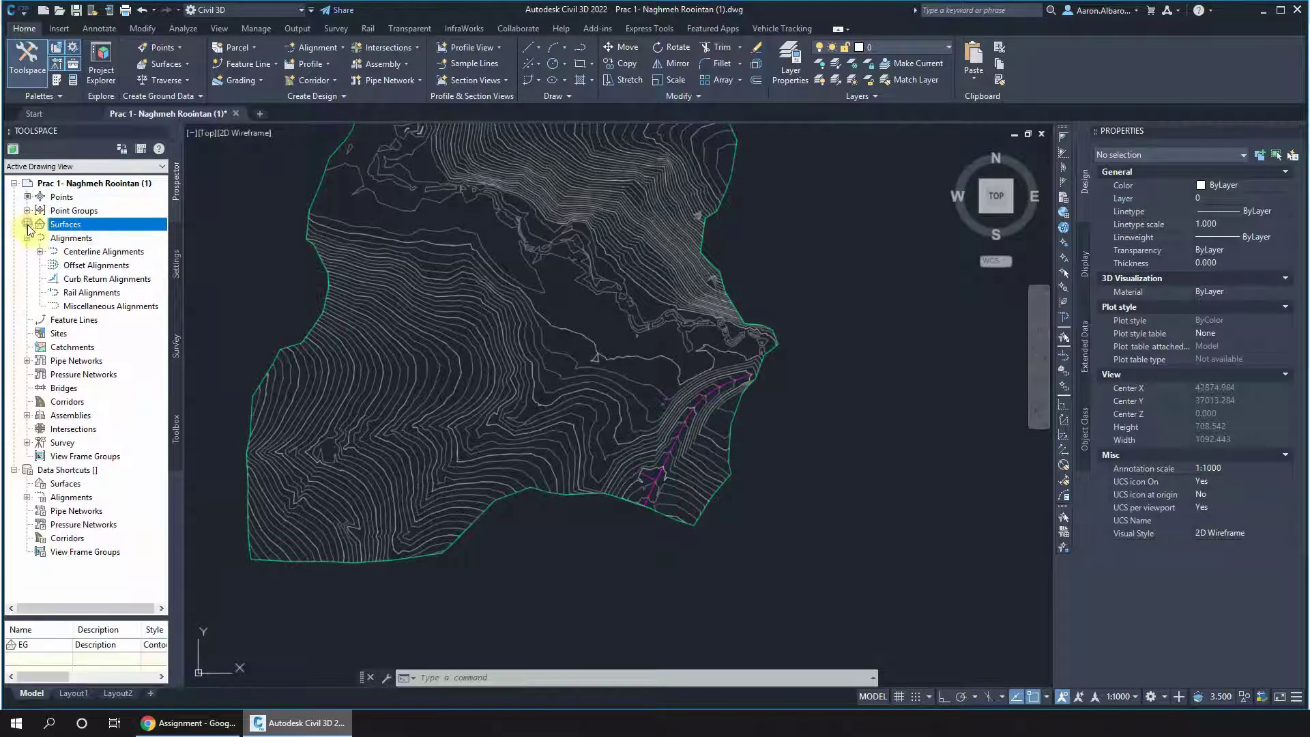
{"action": "left_click", "coordinate": [40, 252]}
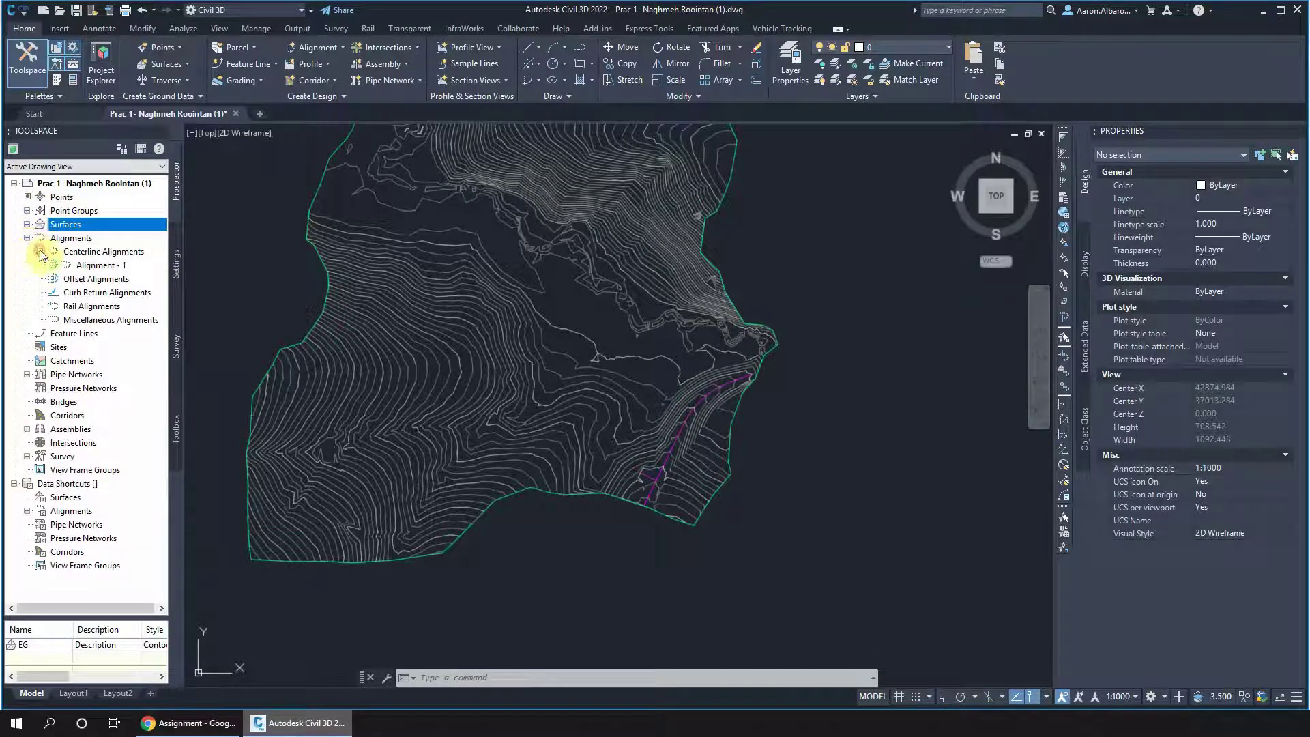
{"action": "left_click", "coordinate": [53, 266]}
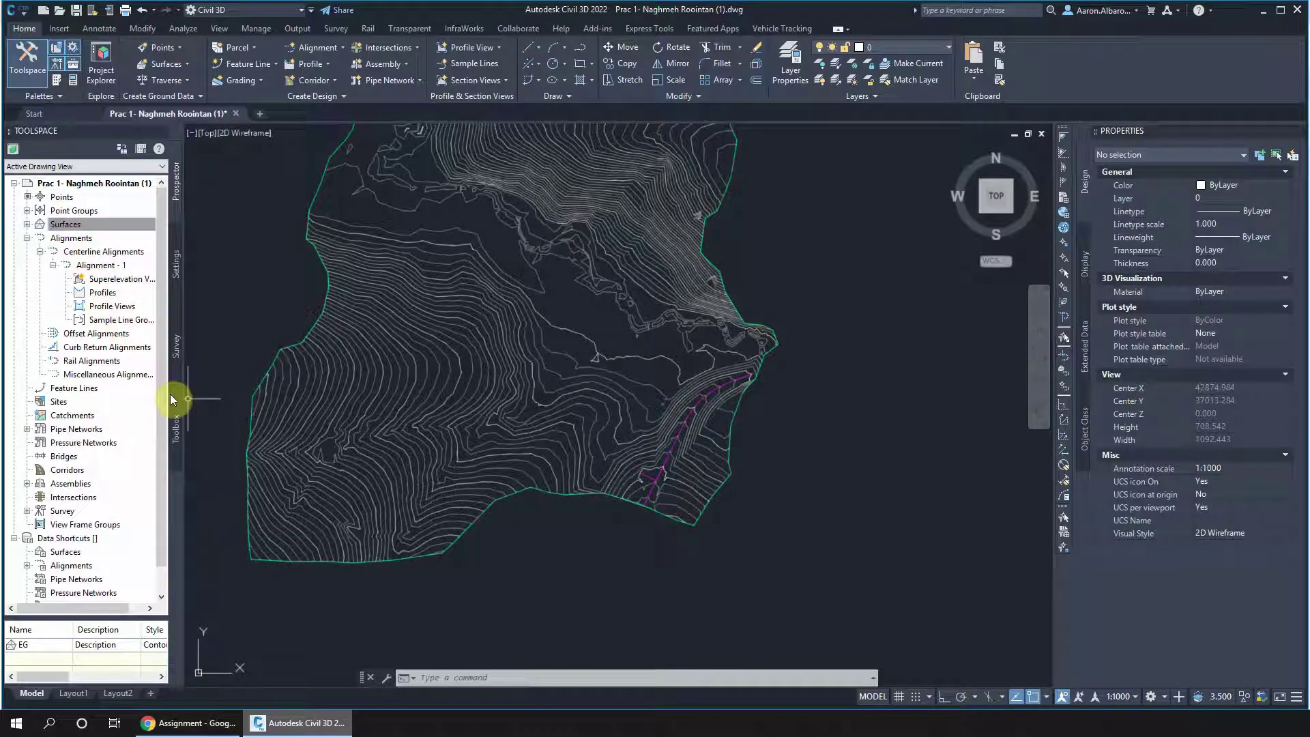
- Create another centerline alignment with the default name, Proposed style and All Labels label set
{"action": "left_click", "coordinate": [299, 46]}
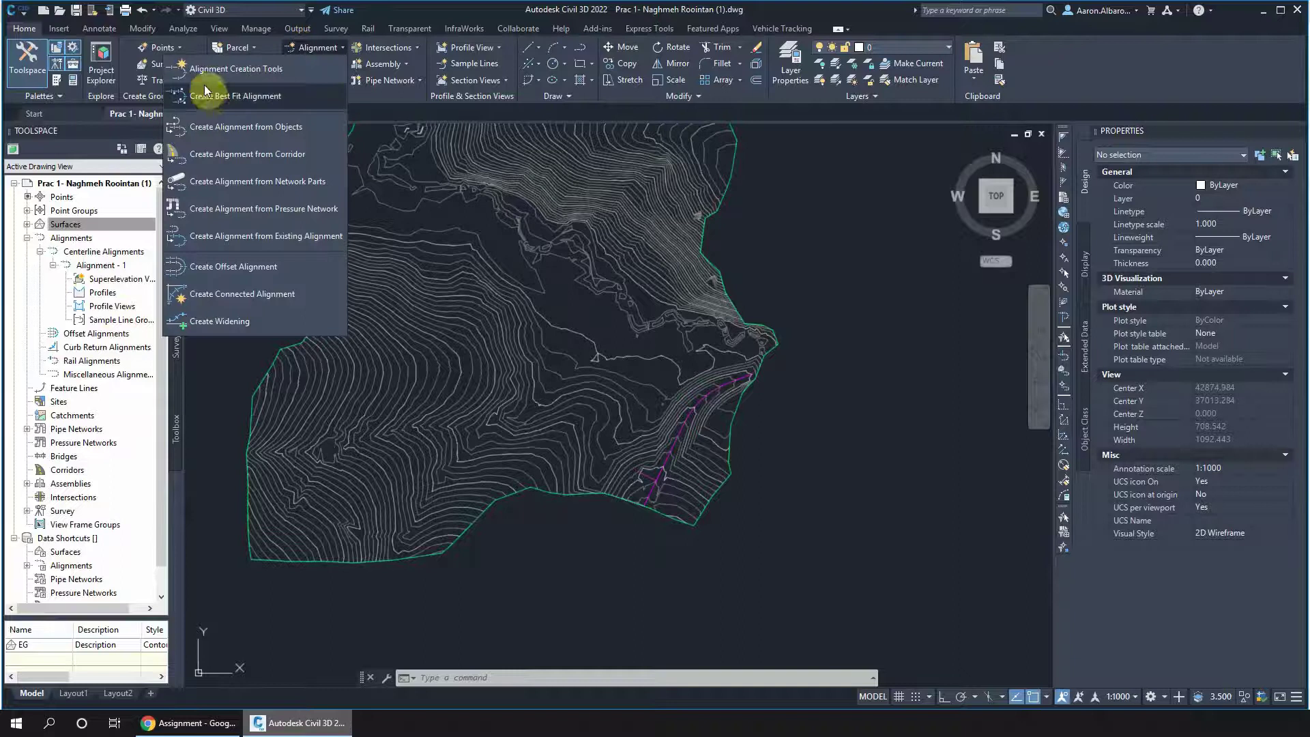
{"action": "left_click", "coordinate": [226, 69]}
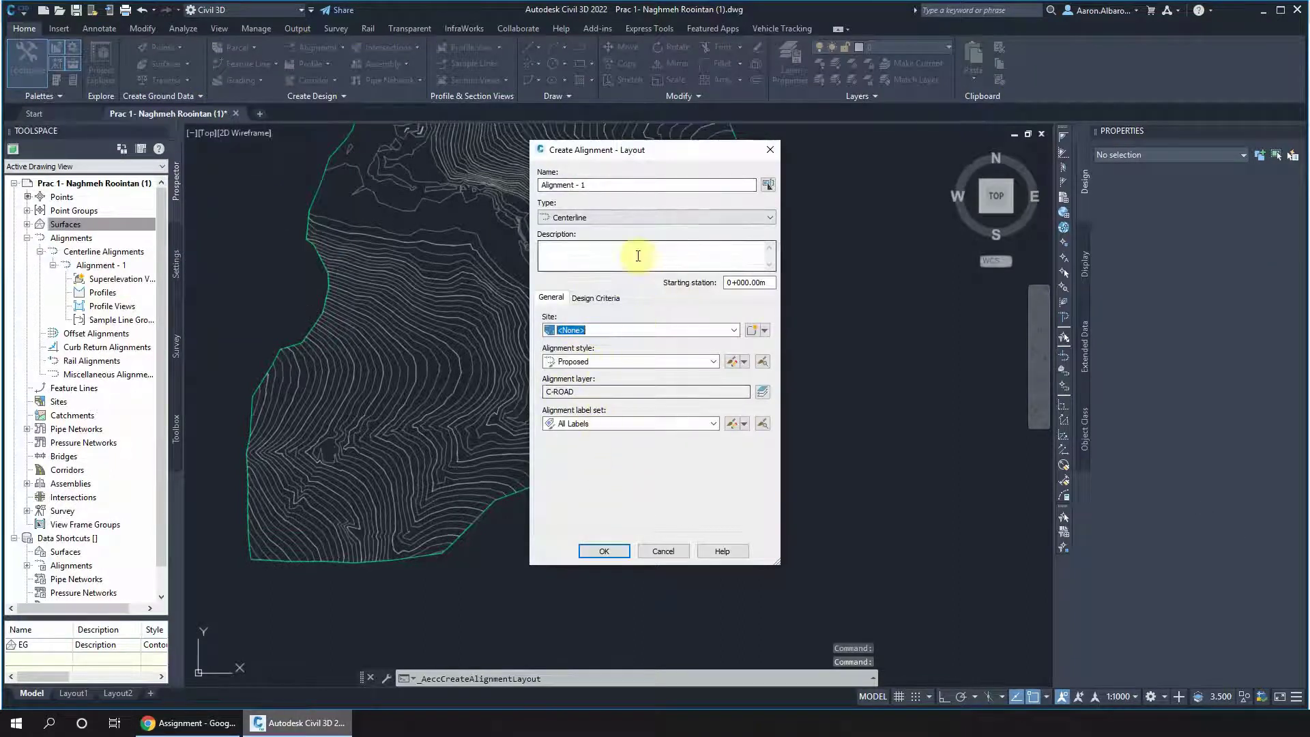
{"action": "left_click", "coordinate": [604, 551]}
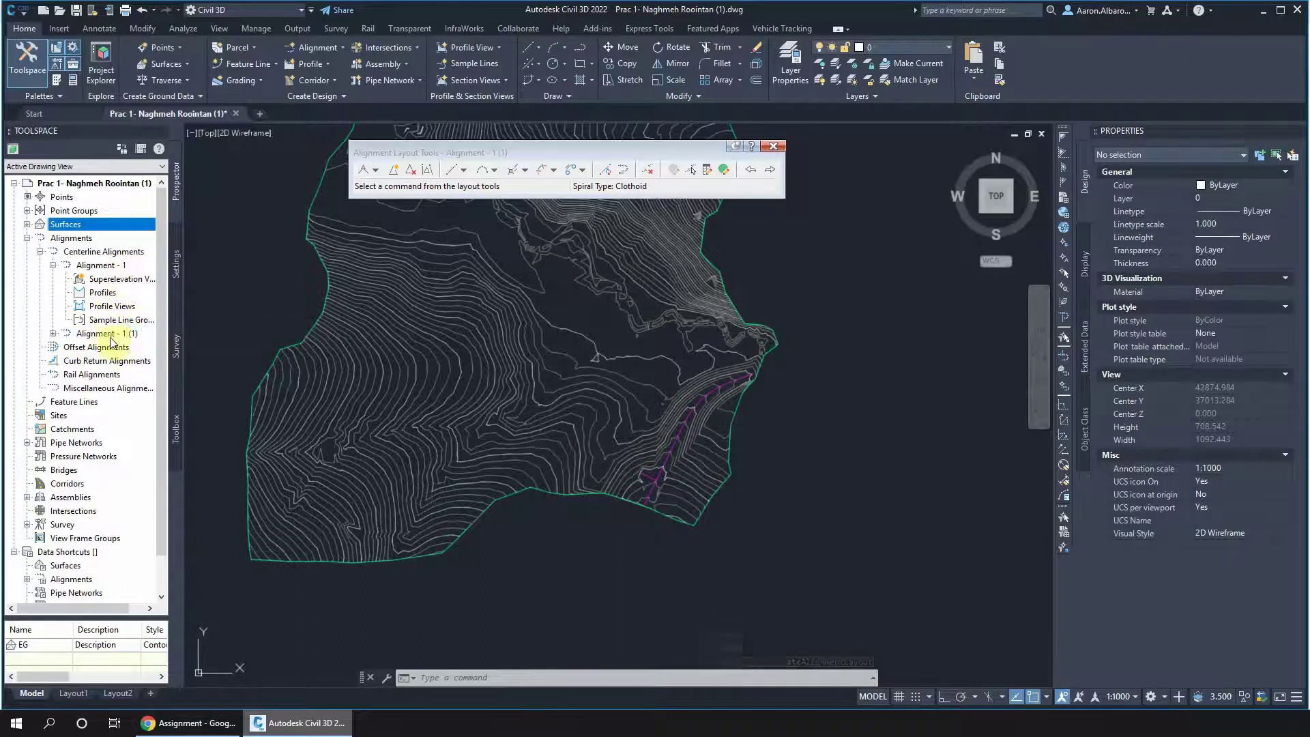
{"action": "mouse_move", "coordinate": [112, 342]}
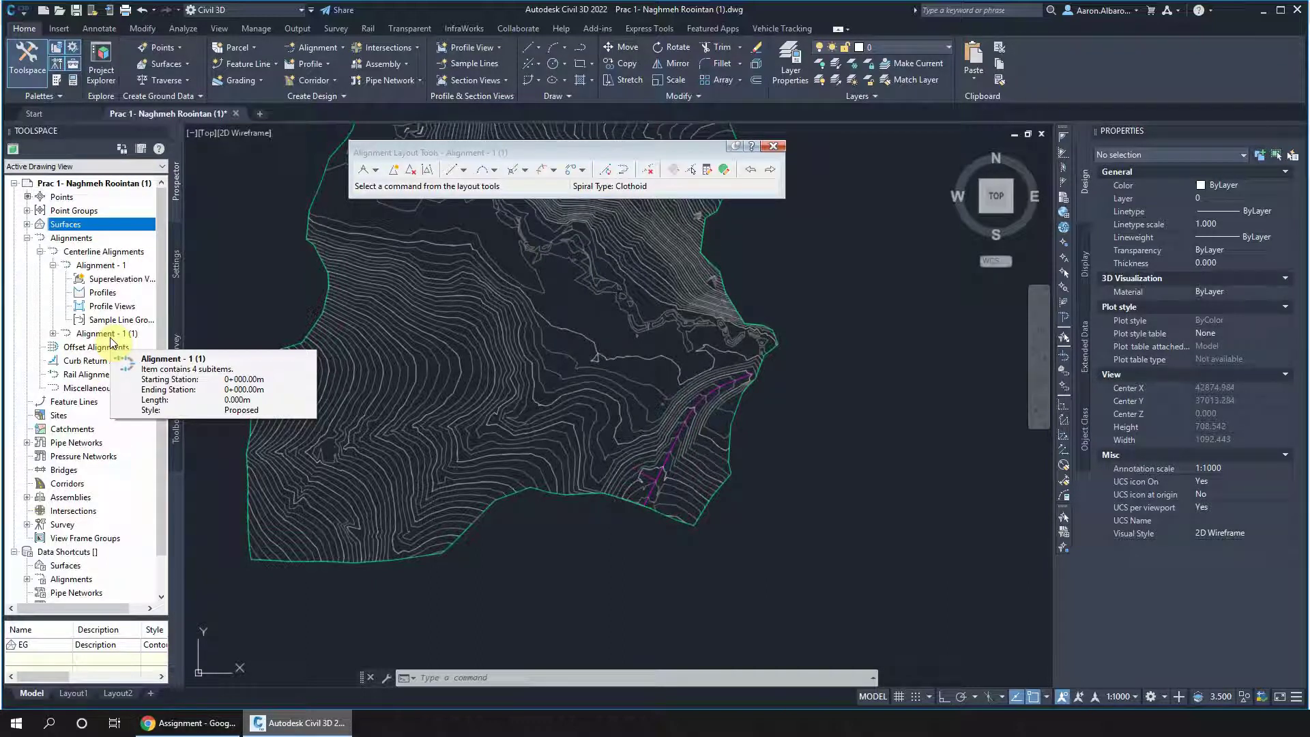
- Accept a 120 m default curve radius without spirals in the new alignment's curve and spiral settings
{"action": "left_click", "coordinate": [376, 170]}
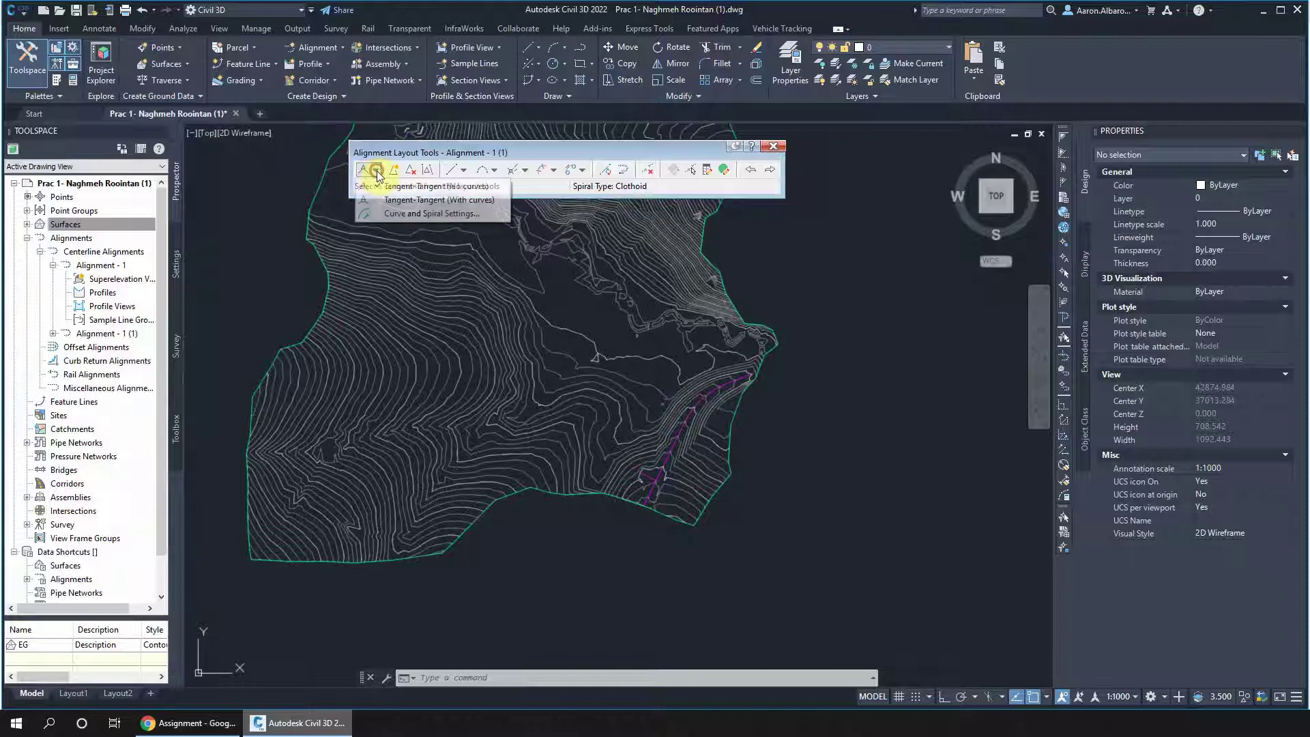
{"action": "left_click", "coordinate": [390, 214]}
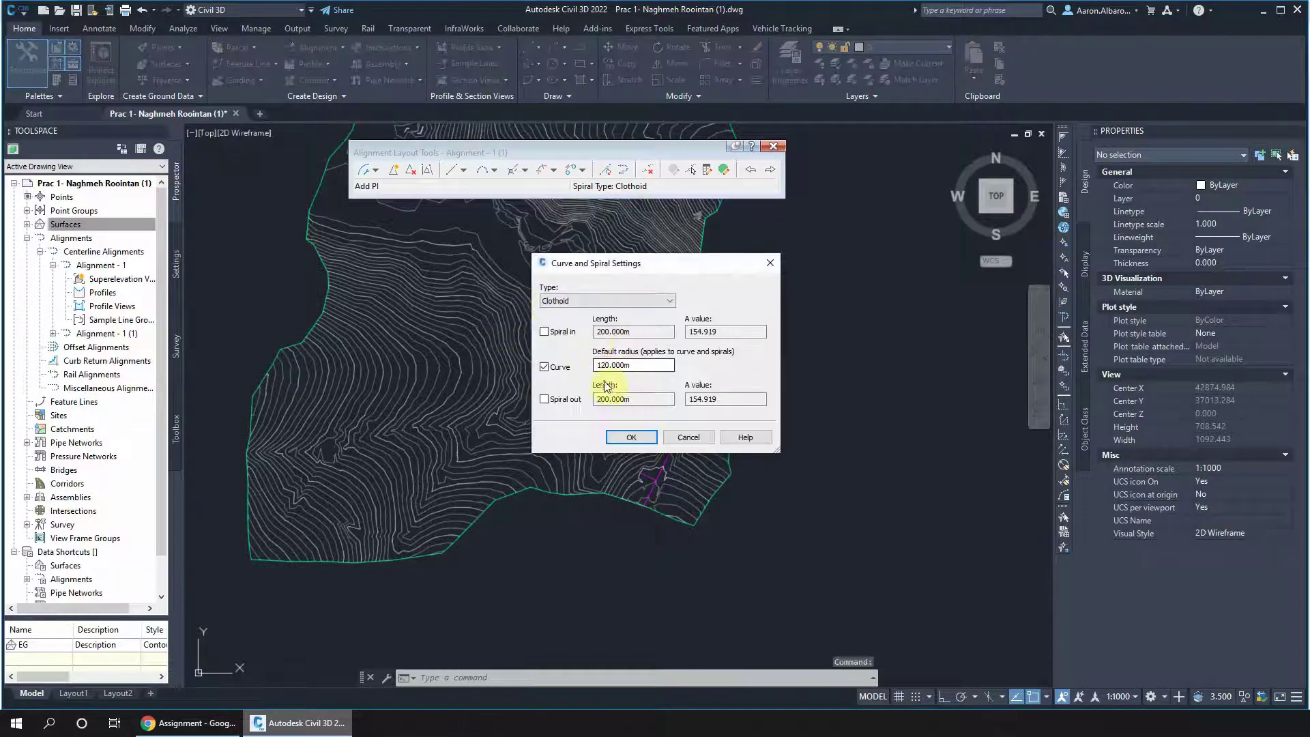
{"action": "left_click", "coordinate": [629, 437]}
- Draw a tangent-tangent alignment with curves, about 0.76 m long, starting at the free end of the southern road's short side branch
{"action": "left_click", "coordinate": [377, 172]}
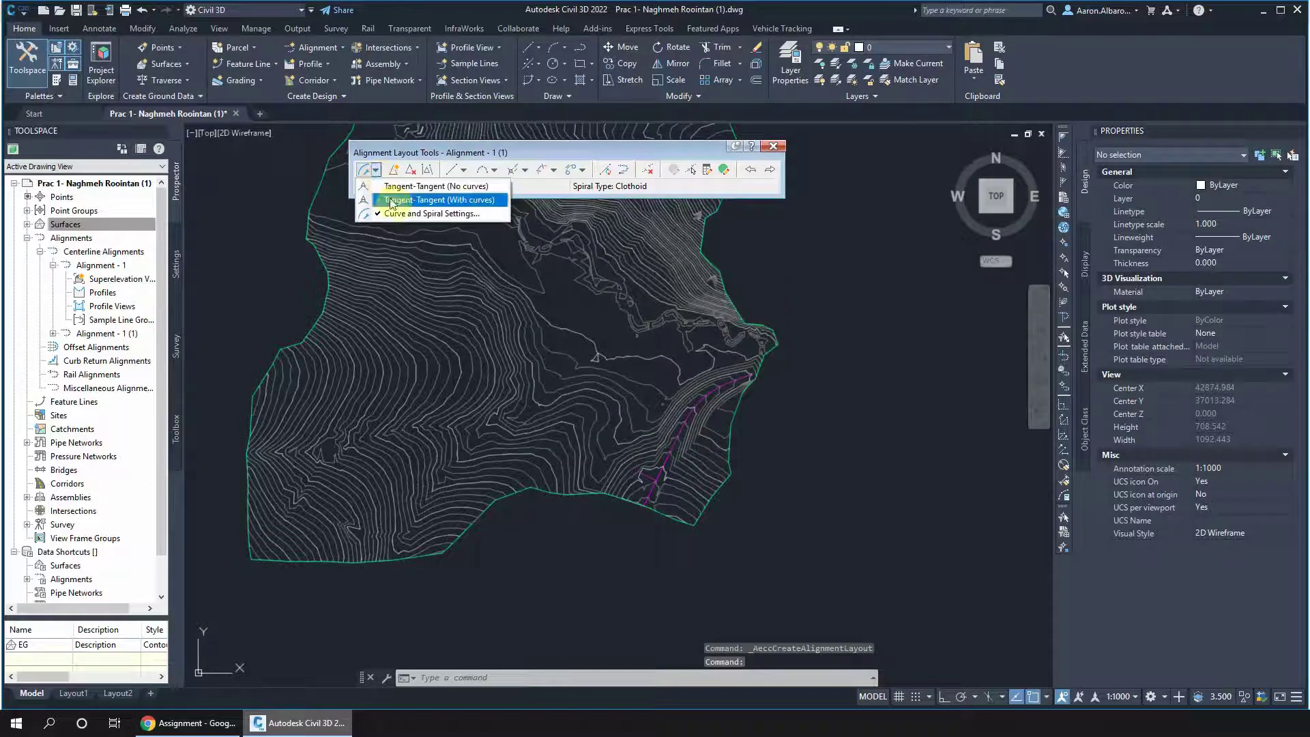
{"action": "left_click", "coordinate": [391, 201]}
{"action": "scroll", "coordinate": [682, 464], "scroll_direction": "up", "scroll_amount": 5}
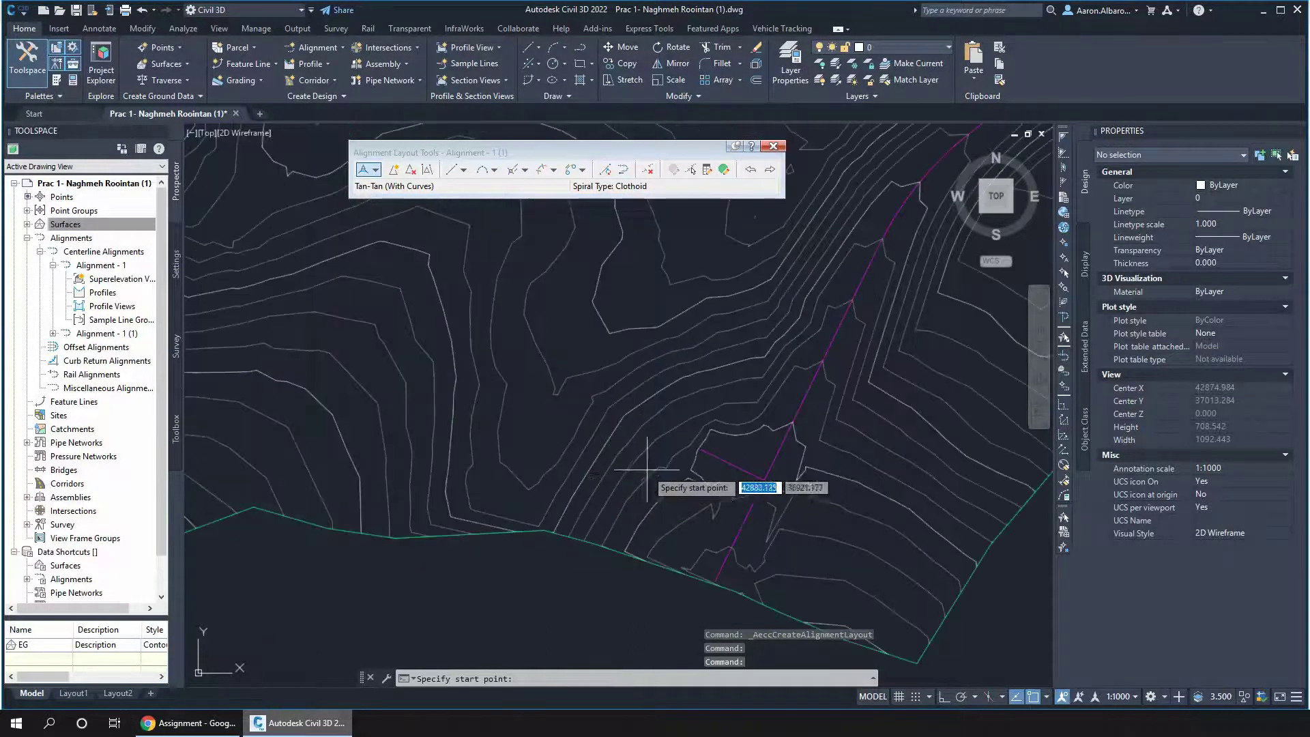
{"action": "left_click", "coordinate": [702, 452]}
{"action": "scroll", "coordinate": [696, 450], "scroll_direction": "up", "scroll_amount": 4}
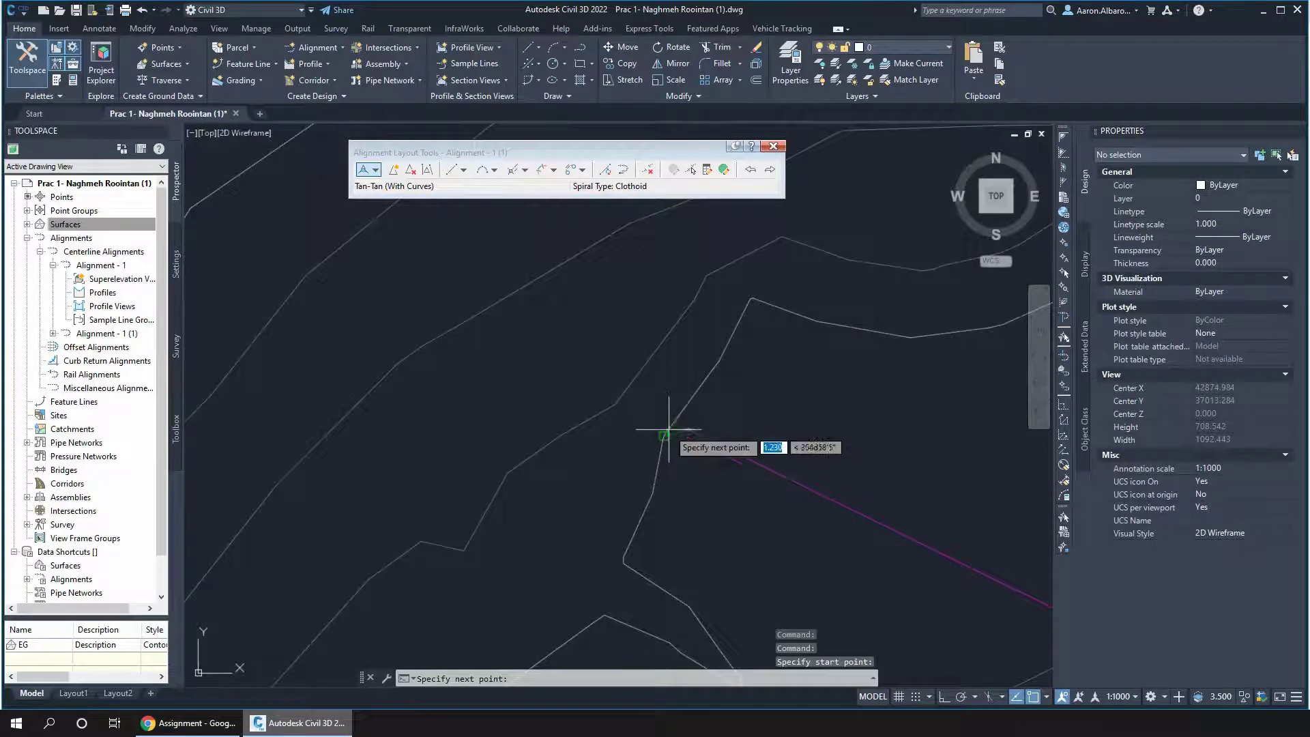
{"action": "left_click", "coordinate": [675, 421]}
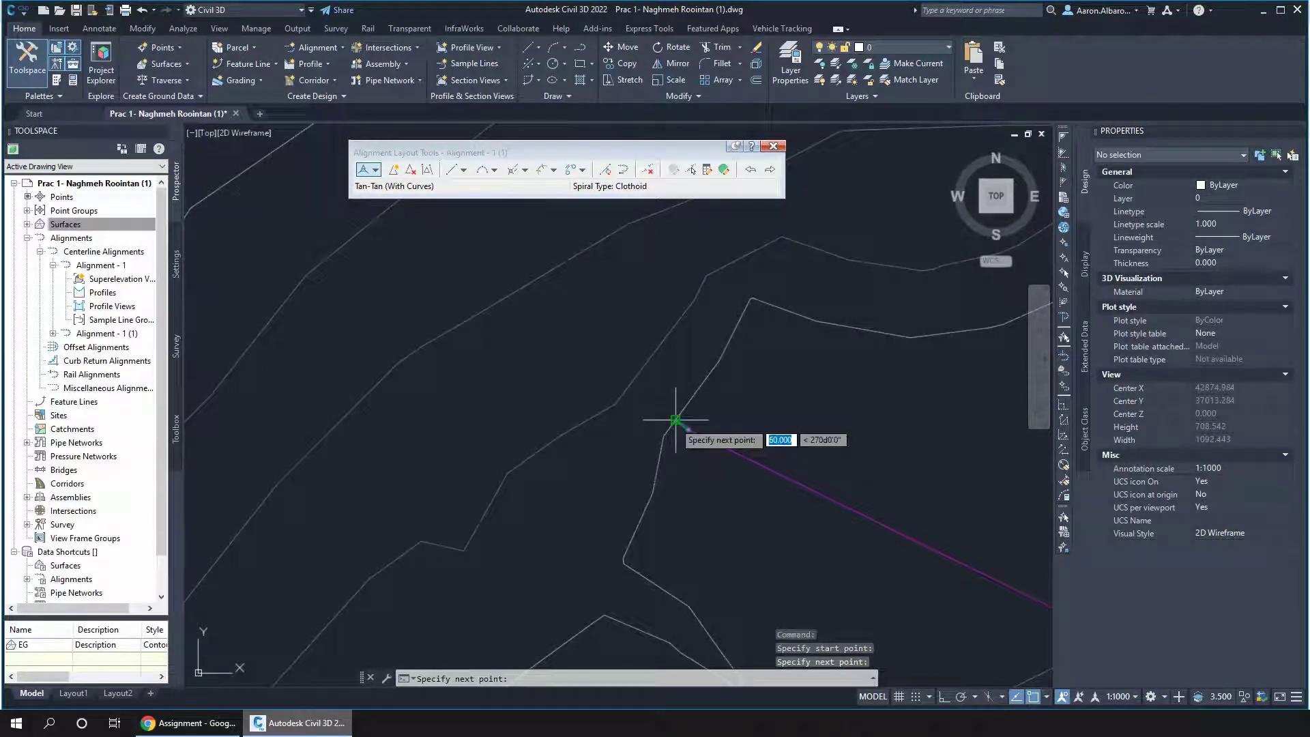
{"action": "scroll", "coordinate": [675, 419], "scroll_direction": "up", "scroll_amount": 10}
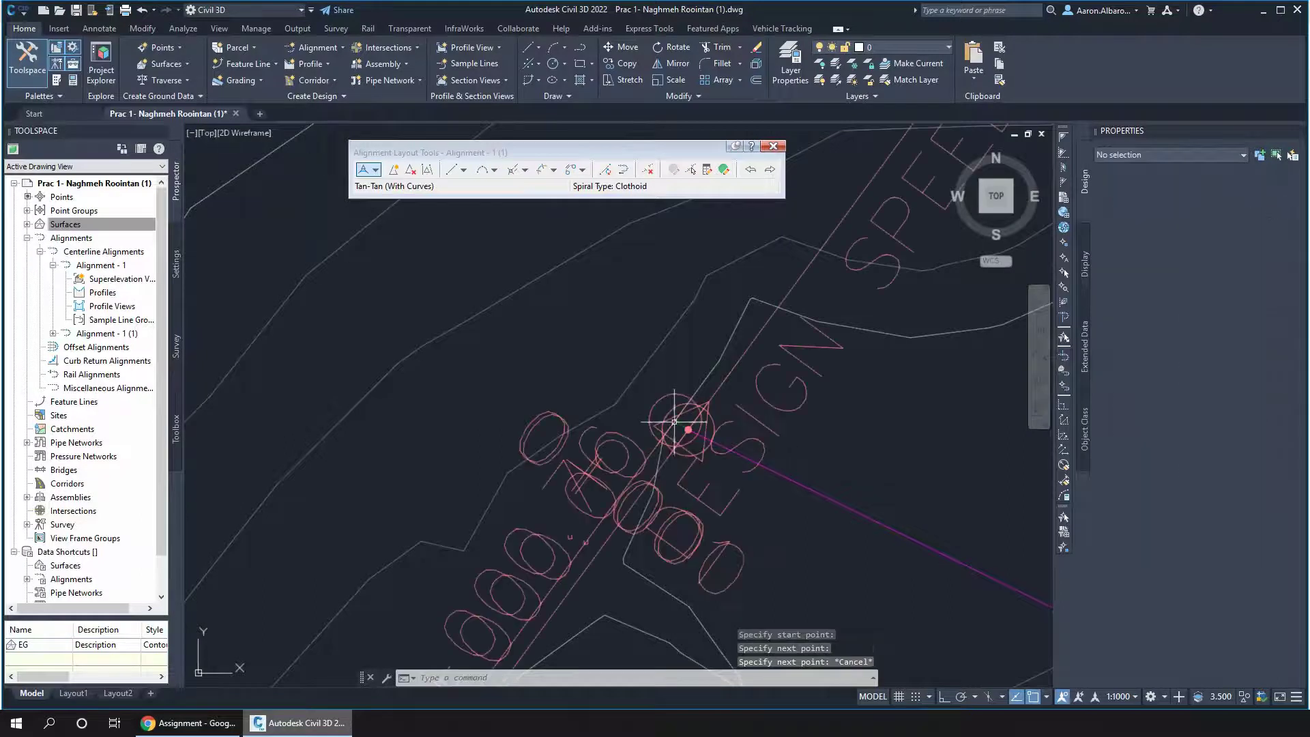
{"action": "key", "text": "Escape"}
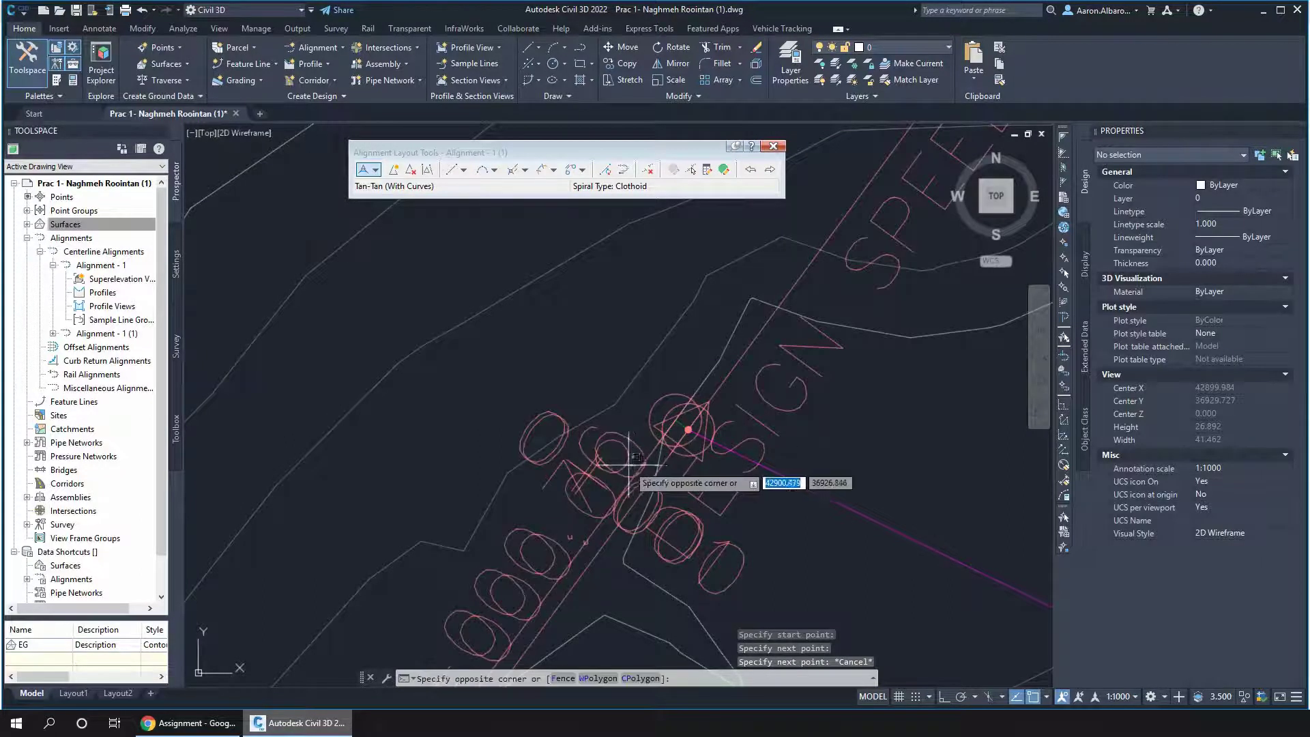
- Delete the geometry point, design speed and station labels of the short alignment at the southern road's side branch
{"action": "left_click", "coordinate": [678, 427]}
{"action": "left_click", "coordinate": [620, 480]}
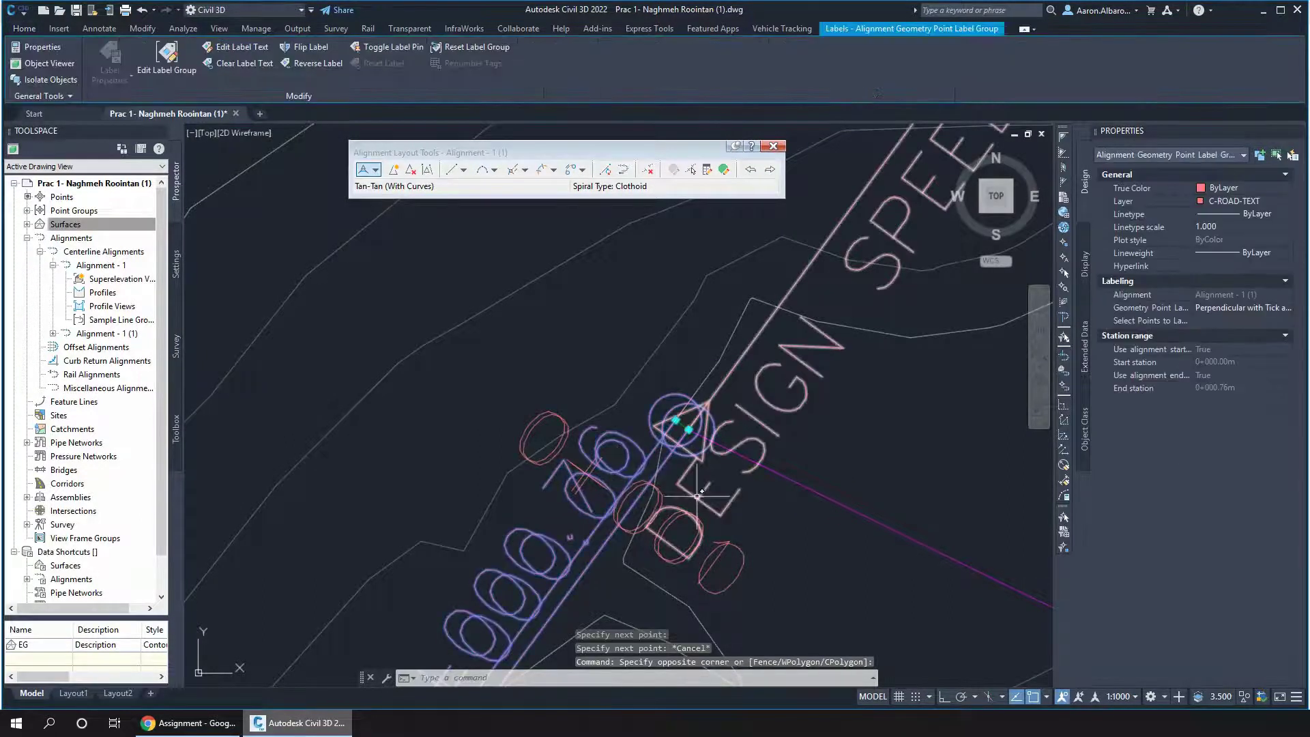
{"action": "left_click", "coordinate": [672, 510]}
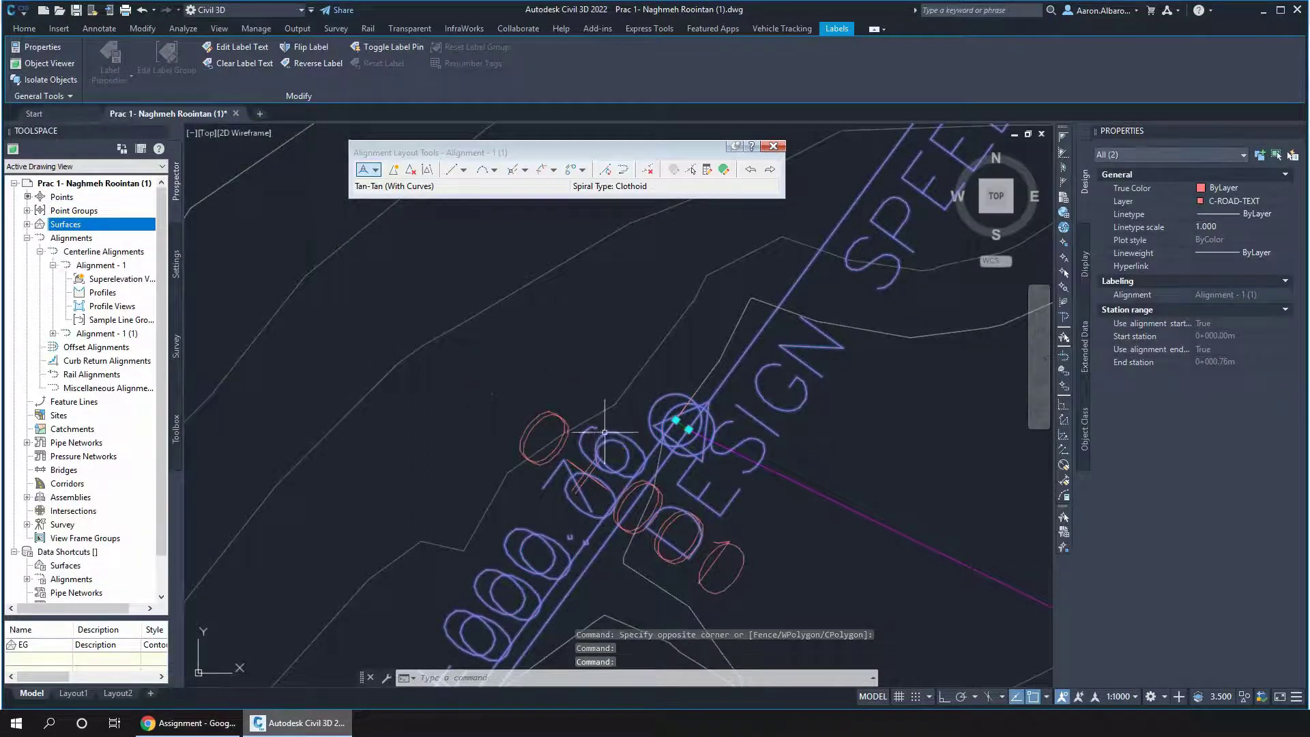
{"action": "scroll", "coordinate": [550, 403], "scroll_direction": "down", "scroll_amount": 4}
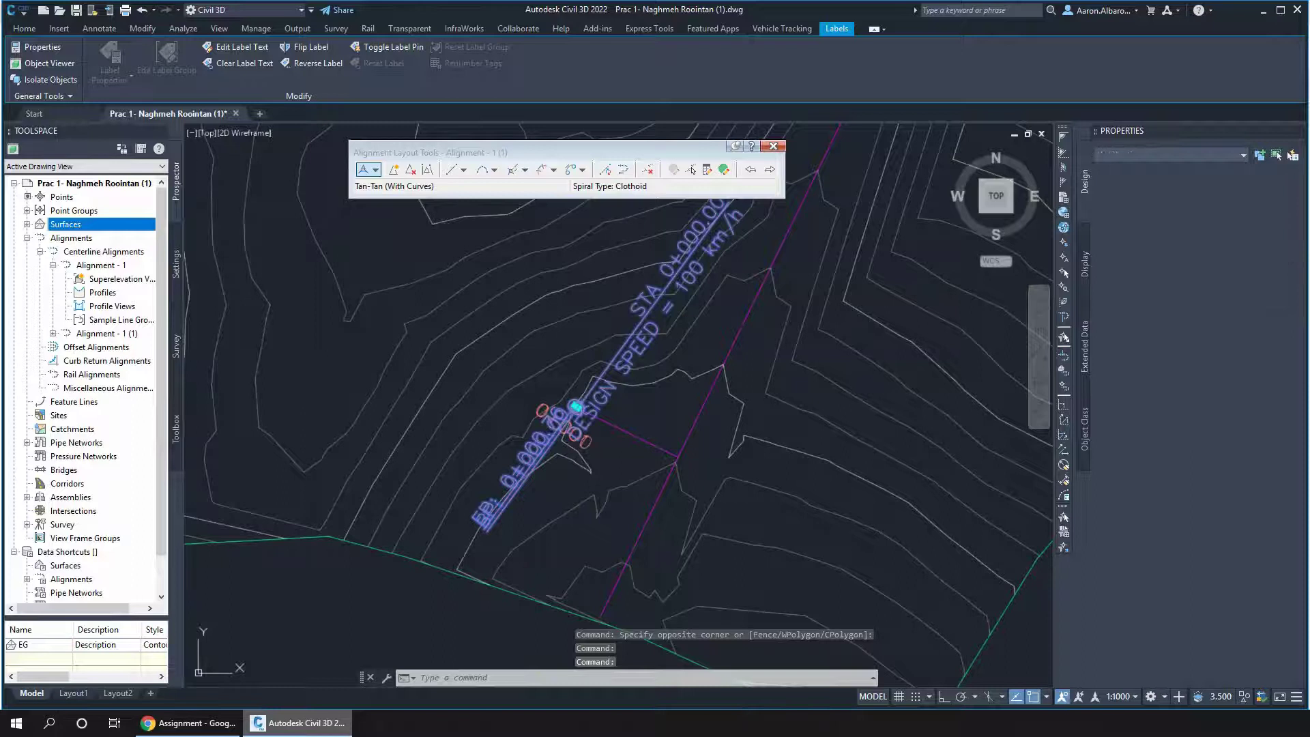
{"action": "key", "text": "Delete"}
{"action": "left_click", "coordinate": [588, 445]}
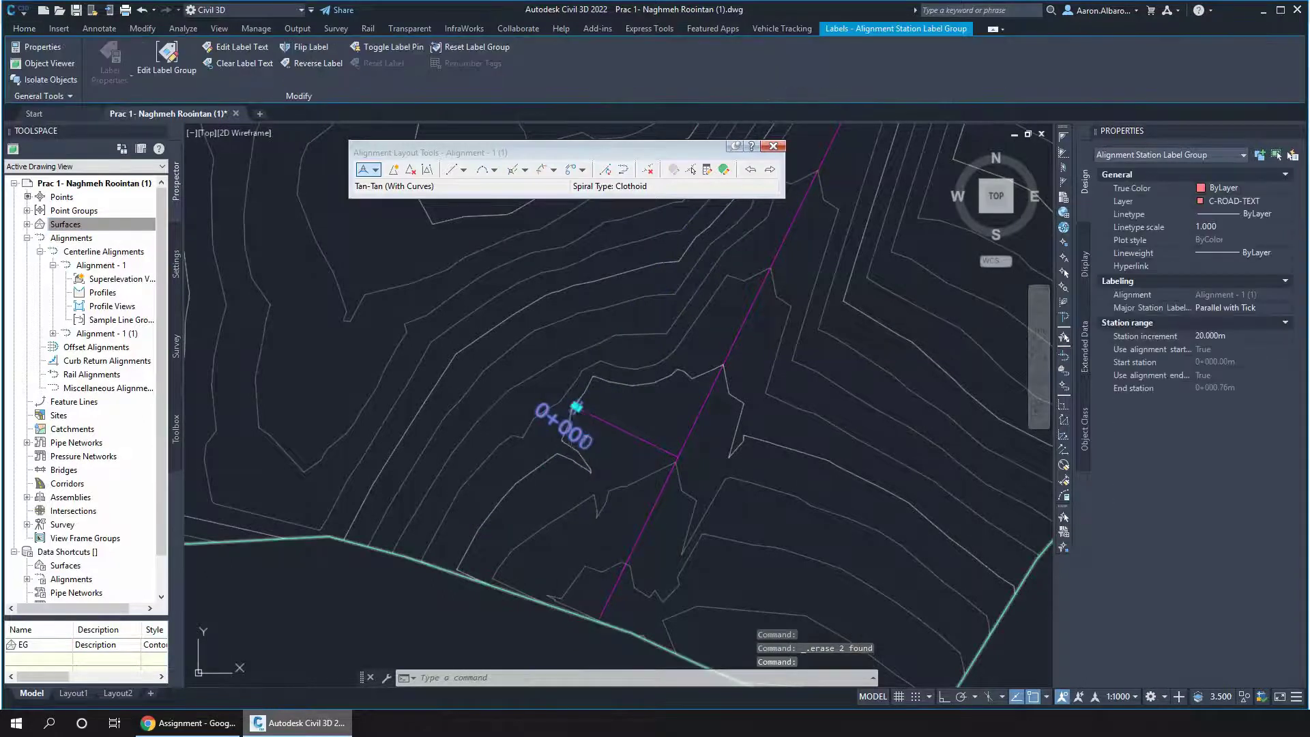
{"action": "key", "text": "Delete"}
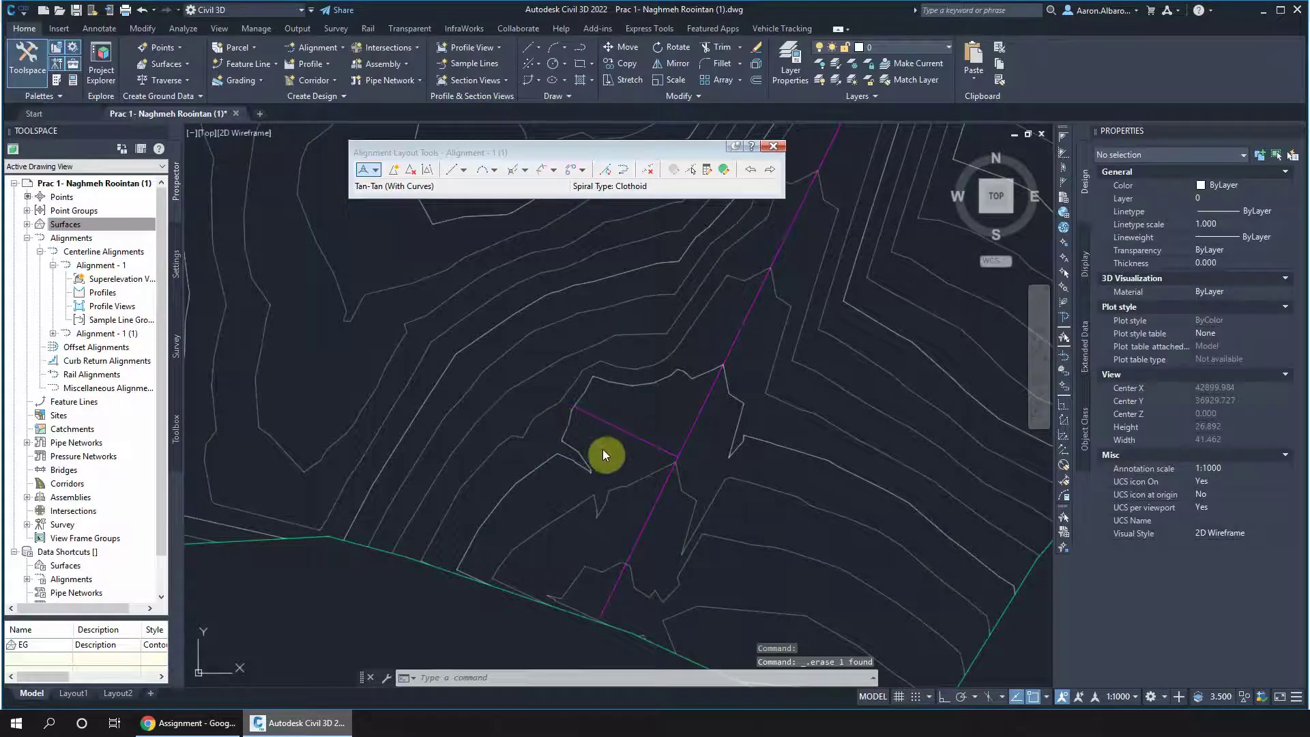
- Draw a tangent-tangent alignment with curves from the southern road's side branch across the western surface to the northern road's side branch
{"action": "scroll", "coordinate": [695, 363], "scroll_direction": "down", "scroll_amount": 15}
{"action": "scroll", "coordinate": [618, 476], "scroll_direction": "up", "scroll_amount": 2}
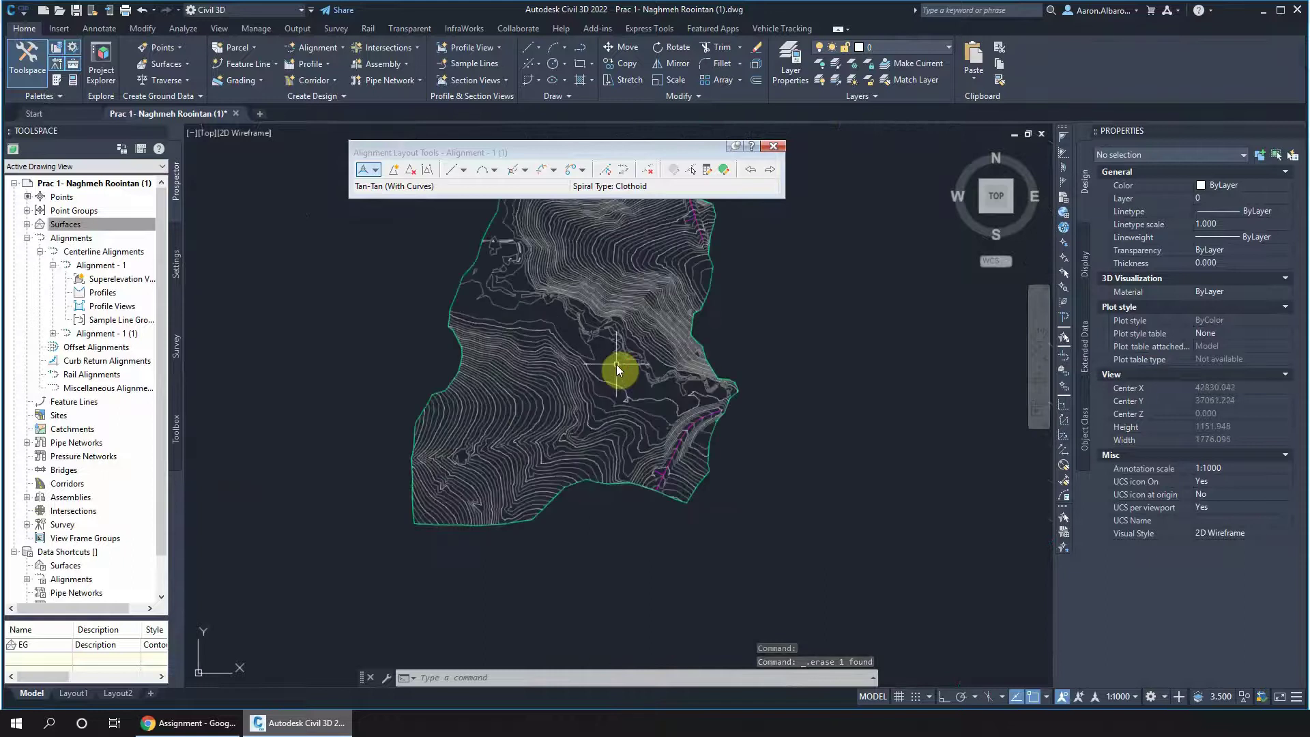
{"action": "scroll", "coordinate": [647, 435], "scroll_direction": "up", "scroll_amount": 20}
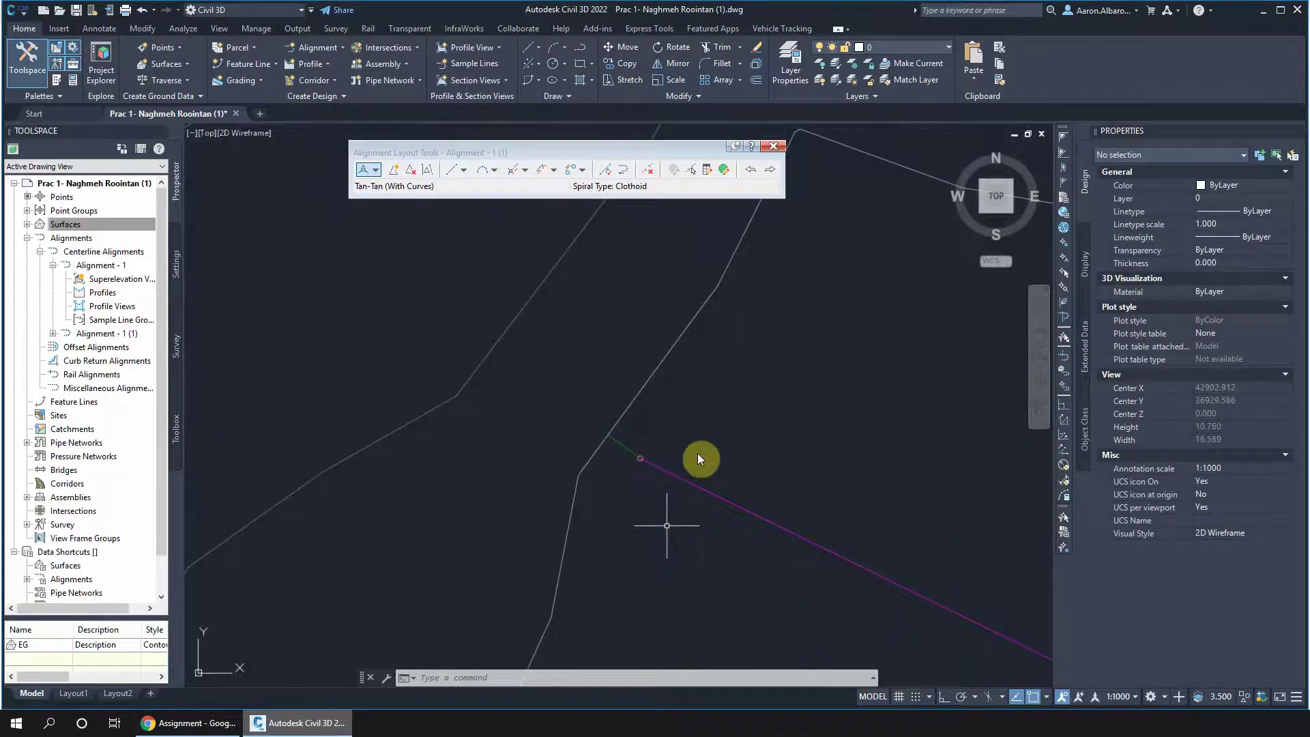
{"action": "scroll", "coordinate": [688, 527], "scroll_direction": "down", "scroll_amount": 12}
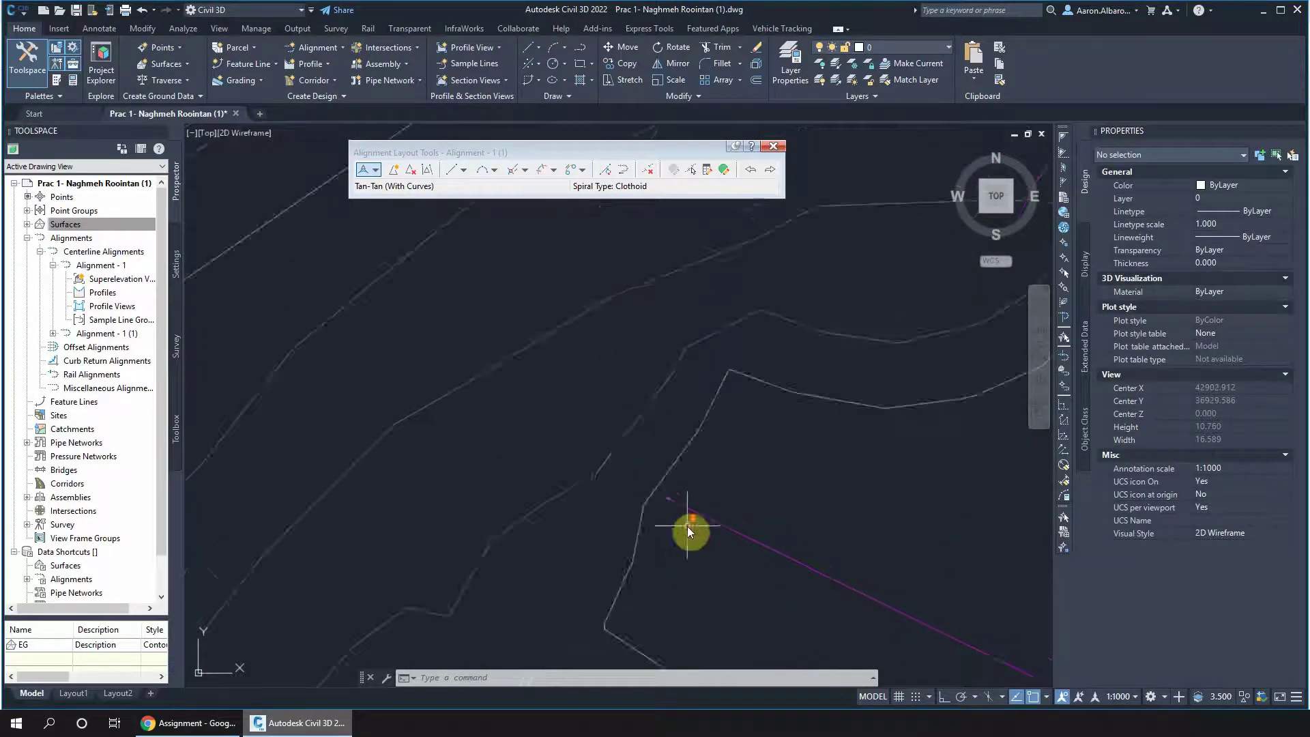
{"action": "left_click", "coordinate": [375, 172]}
{"action": "left_click", "coordinate": [409, 200]}
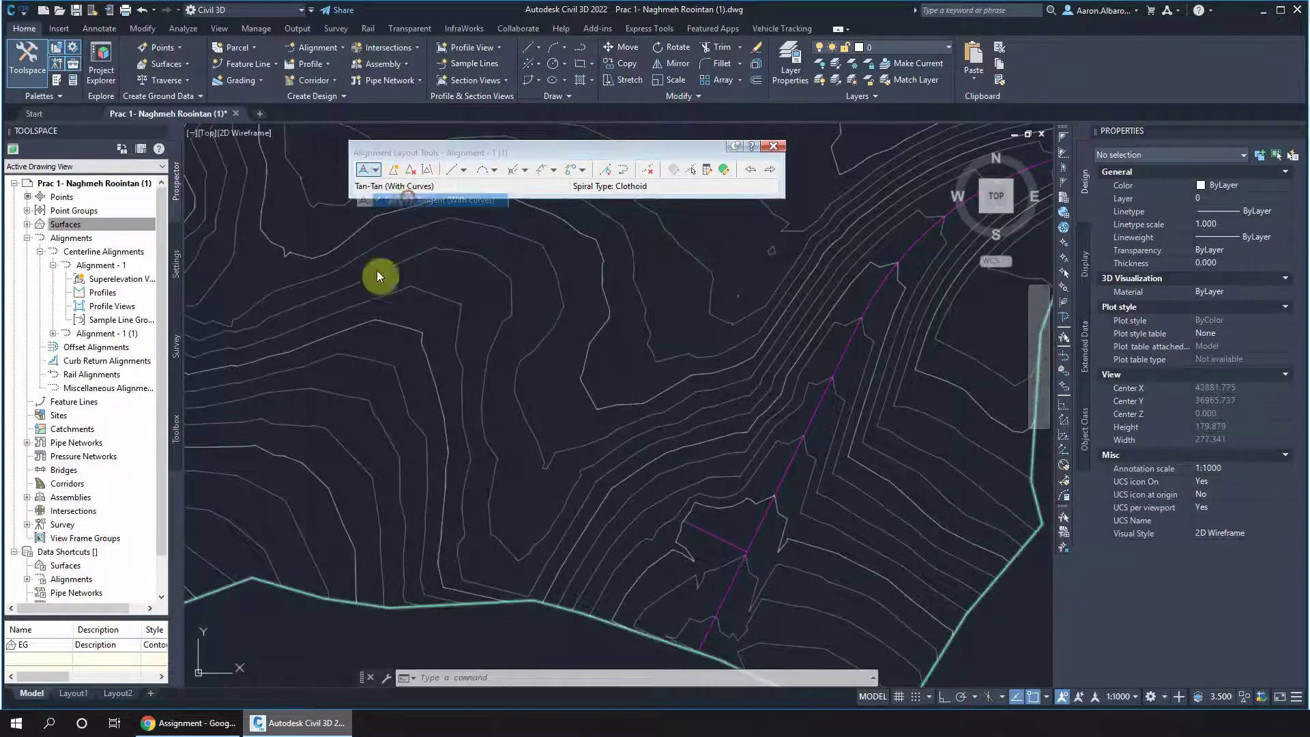
{"action": "scroll", "coordinate": [672, 523], "scroll_direction": "up", "scroll_amount": 3}
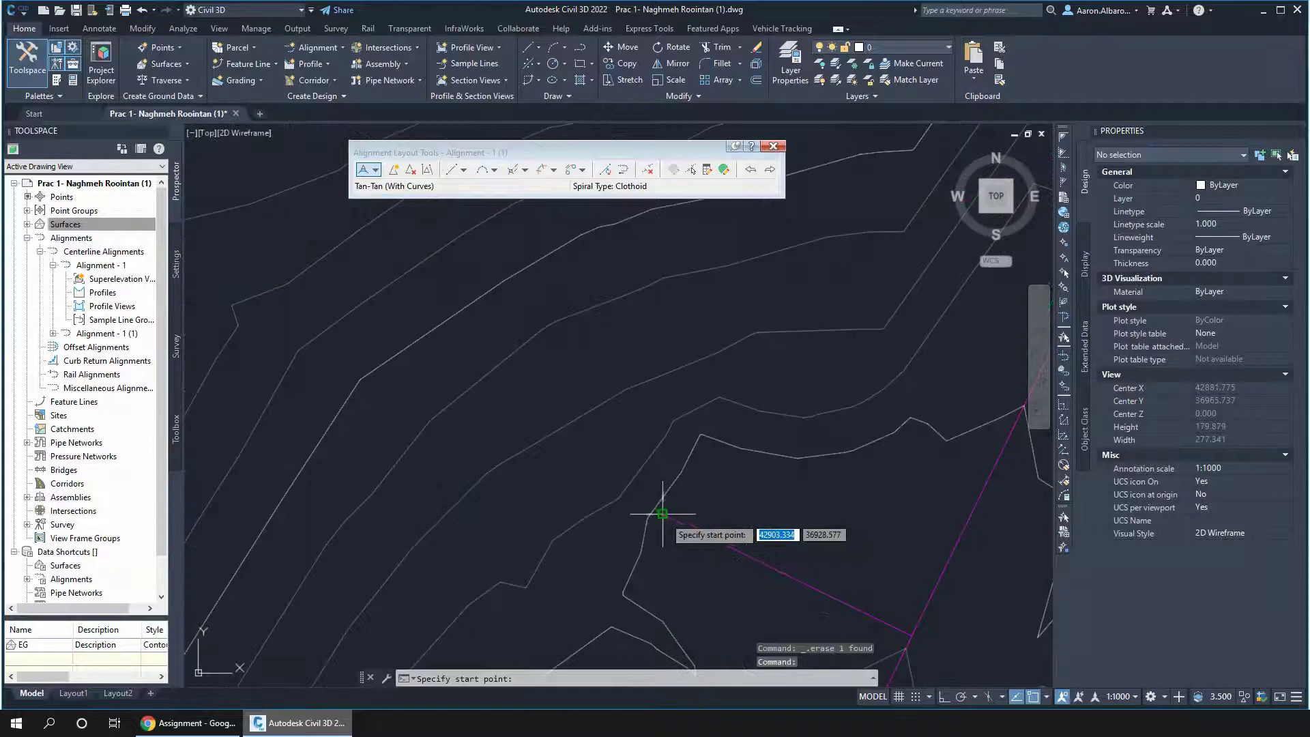
{"action": "left_click", "coordinate": [728, 556]}
{"action": "scroll", "coordinate": [728, 556], "scroll_direction": "down", "scroll_amount": 6}
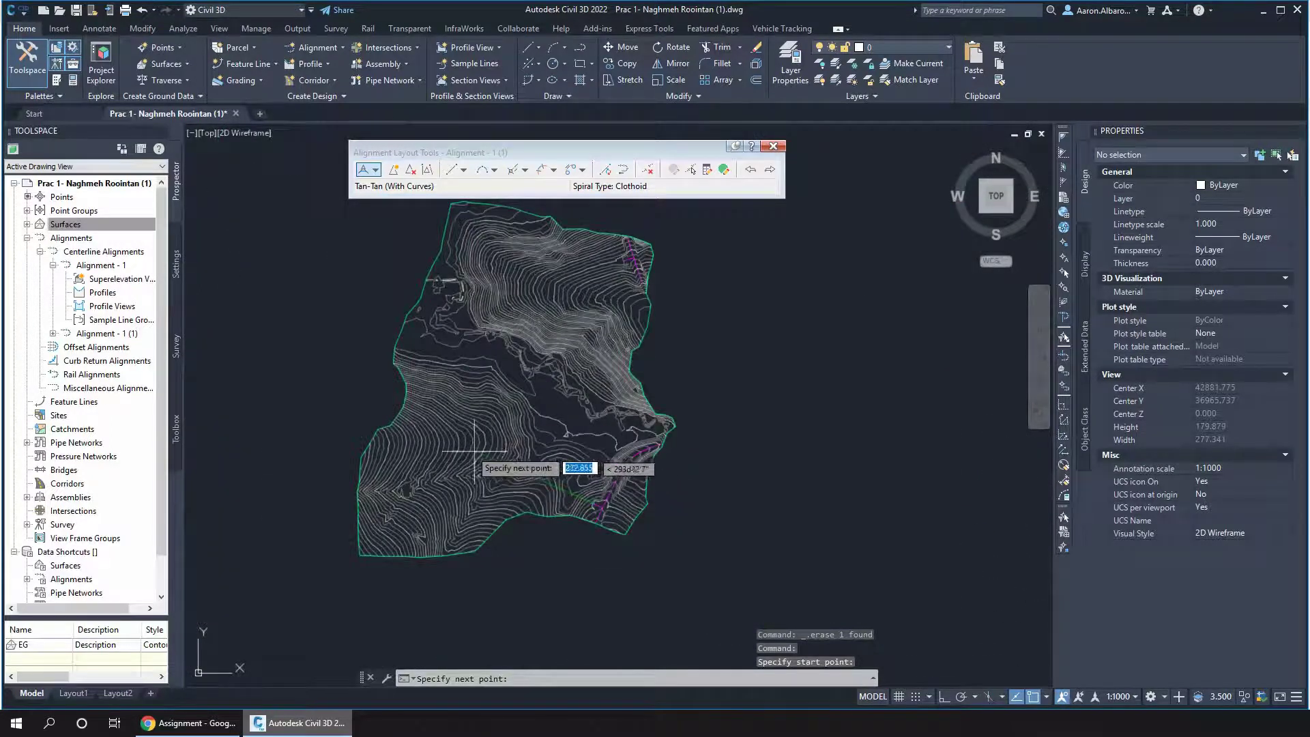
{"action": "left_click", "coordinate": [632, 263]}
{"action": "scroll", "coordinate": [631, 262], "scroll_direction": "up", "scroll_amount": 3}
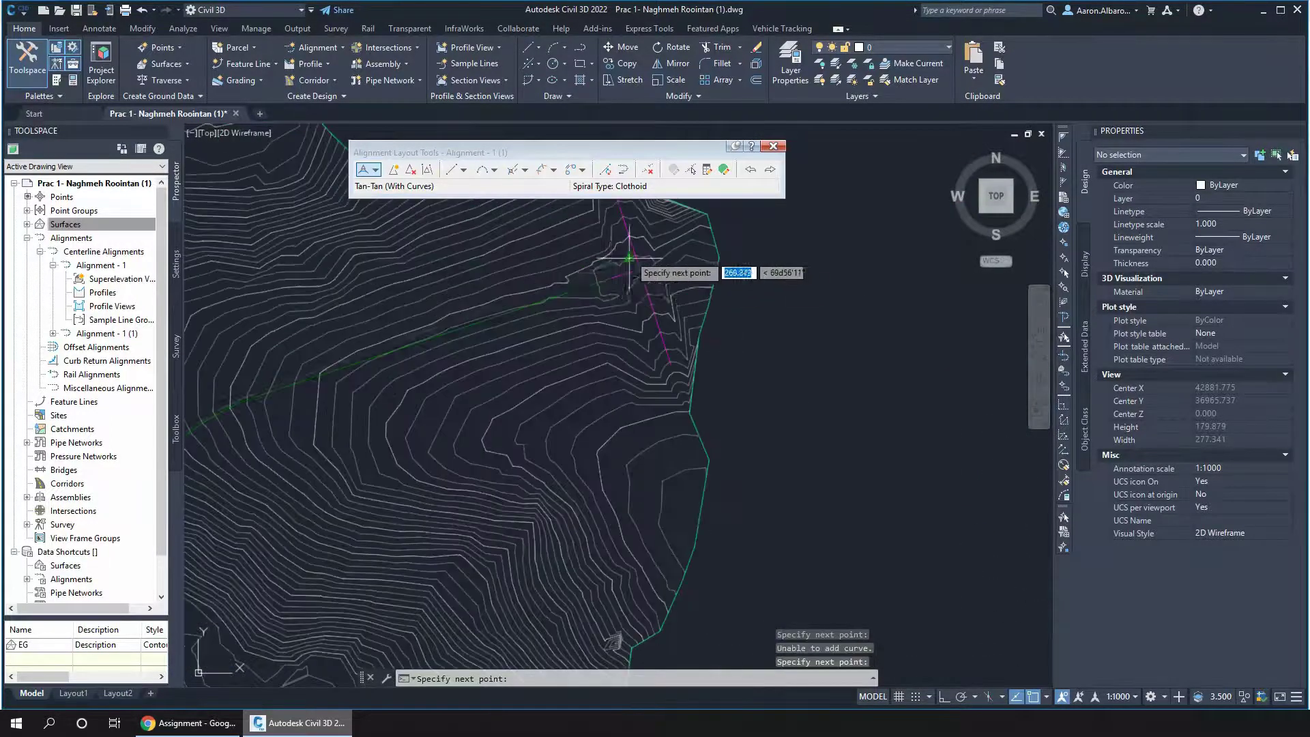
{"action": "right_click", "coordinate": [603, 281]}
{"action": "scroll", "coordinate": [580, 259], "scroll_direction": "down", "scroll_amount": 3}
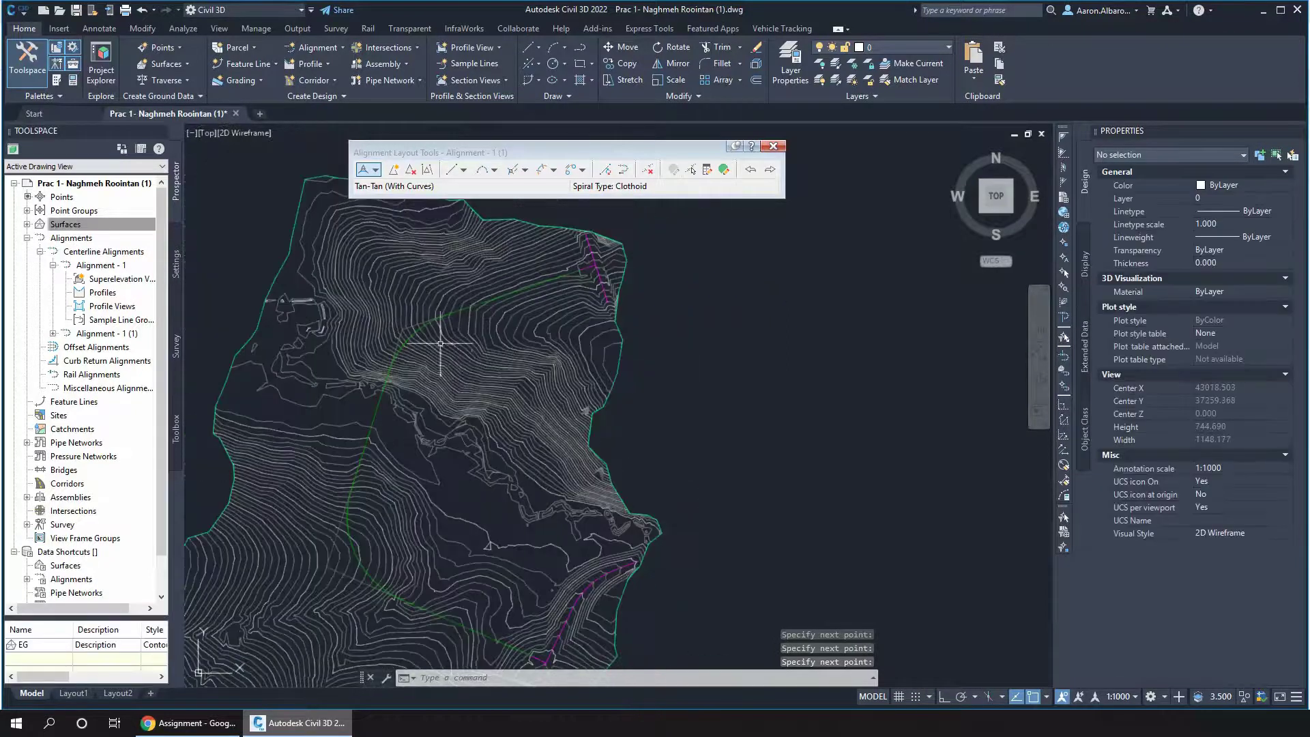
{"action": "scroll", "coordinate": [467, 323], "scroll_direction": "down", "scroll_amount": 2}
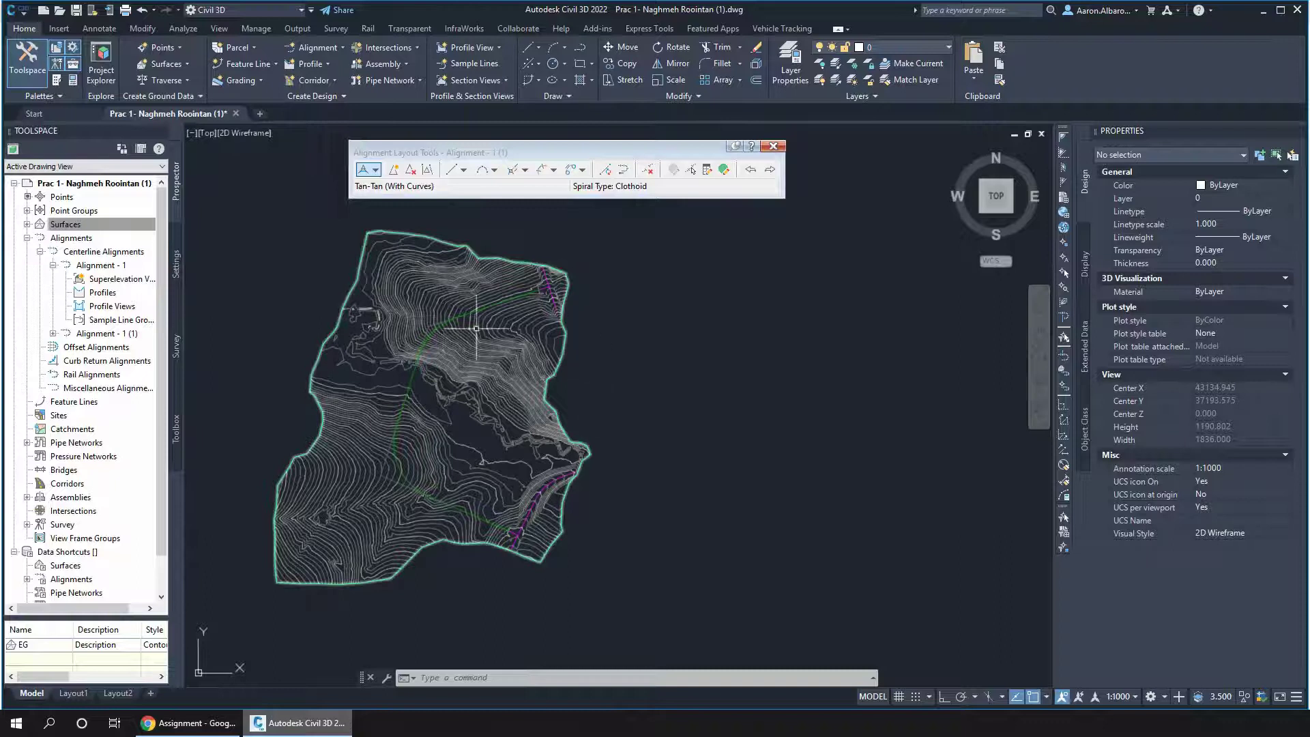
{"action": "scroll", "coordinate": [638, 393], "scroll_direction": "down", "scroll_amount": 2}
{"action": "scroll", "coordinate": [559, 393], "scroll_direction": "up", "scroll_amount": 2}
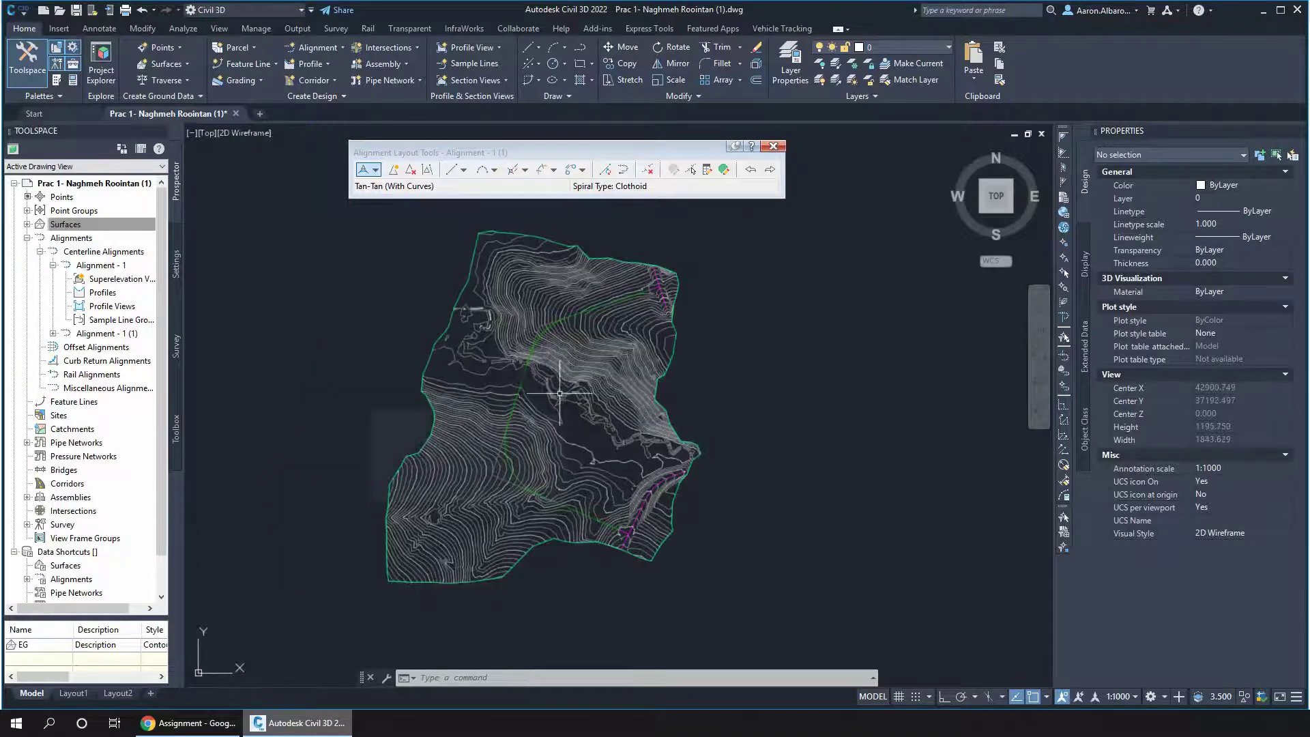
- Close the alignment layout tools and undo the recent edits back through both centerline alignments and the road polylines' colour change
{"action": "mouse_move", "coordinate": [560, 393]}
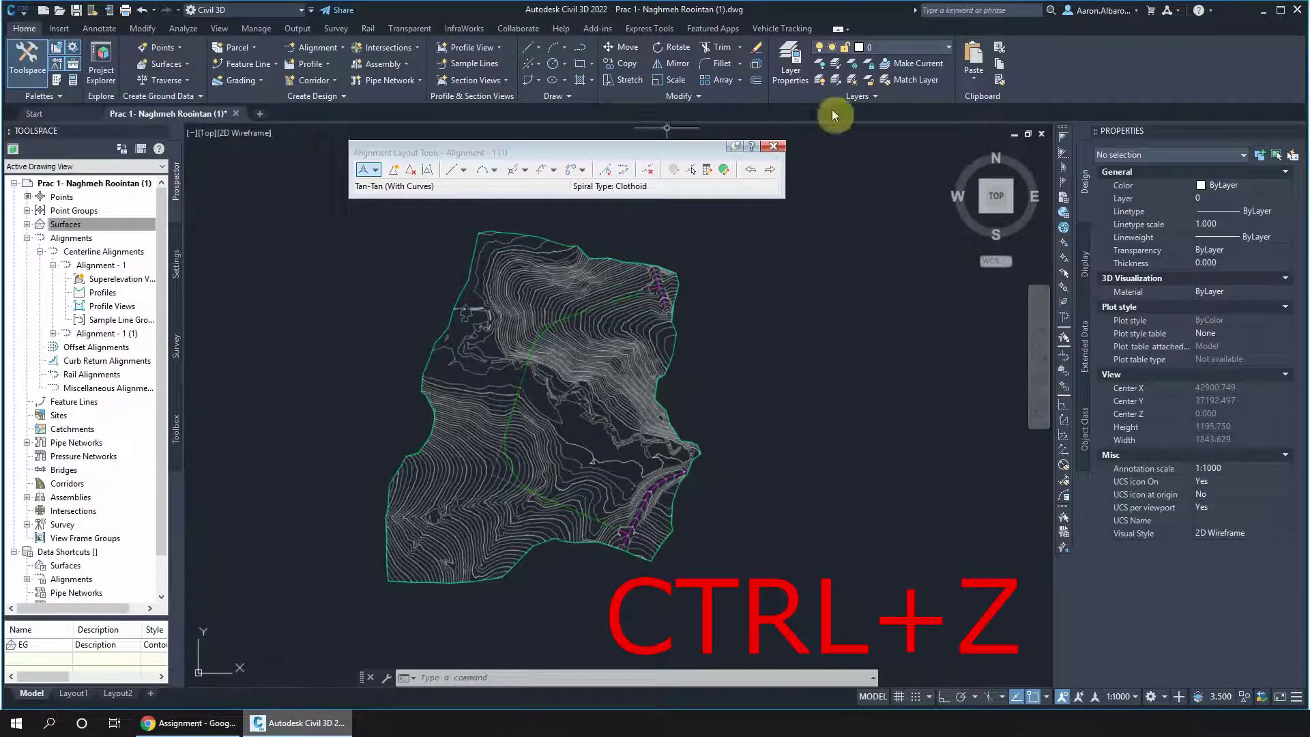
{"action": "left_click", "coordinate": [773, 146]}
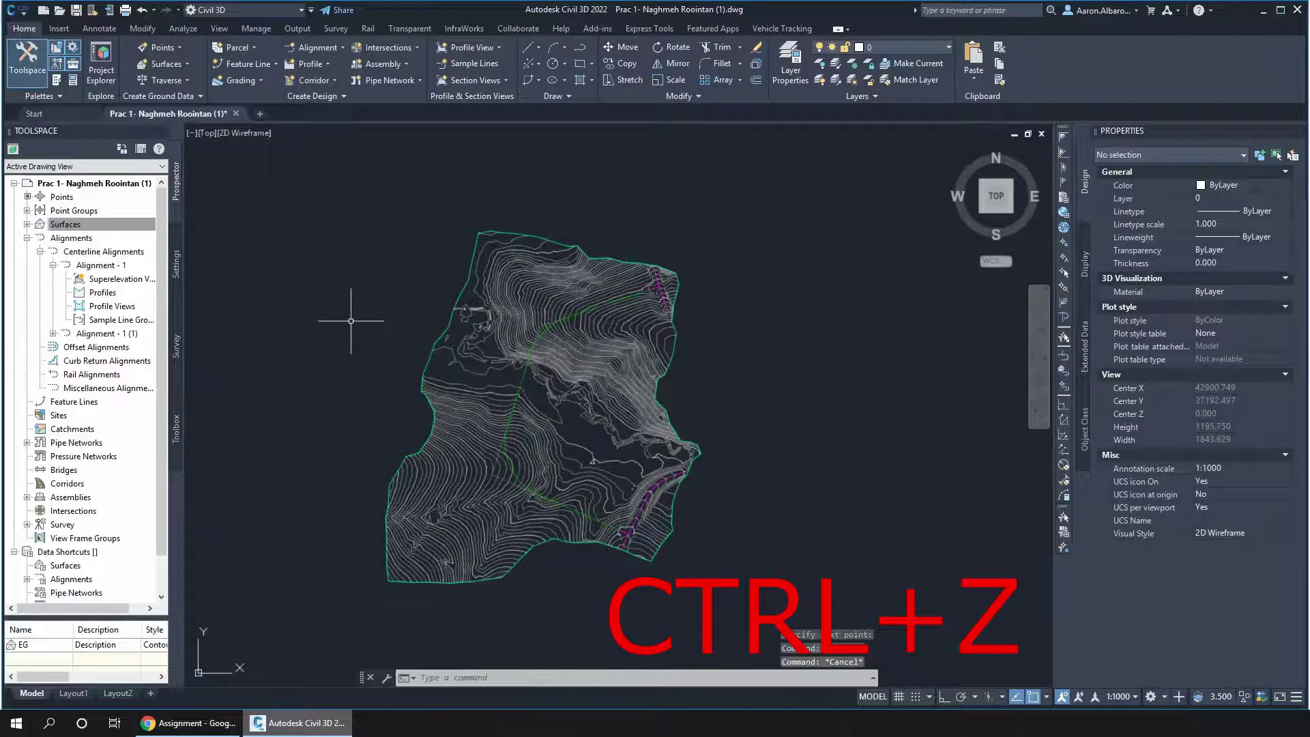
{"action": "scroll", "coordinate": [351, 307], "scroll_direction": "up", "scroll_amount": 6}
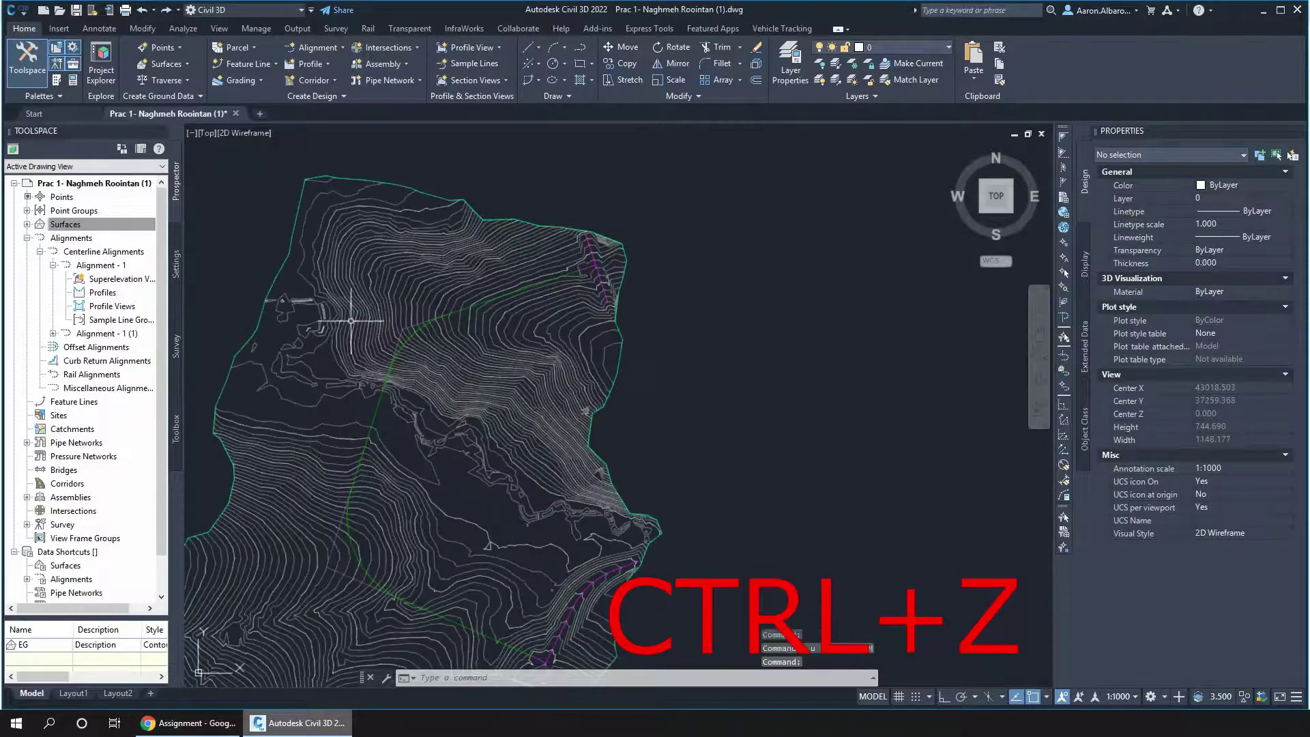
{"action": "scroll", "coordinate": [350, 321], "scroll_direction": "up", "scroll_amount": 4}
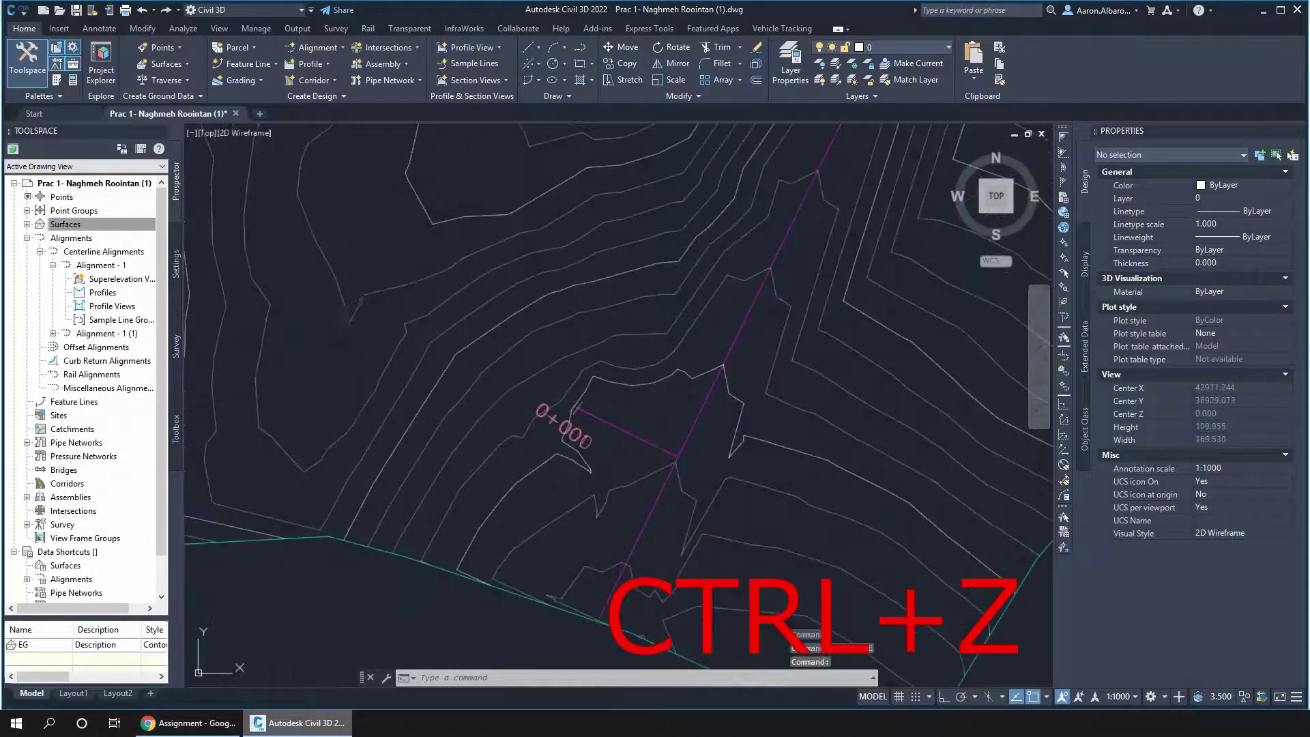
{"action": "key", "text": "ctrl+z"}
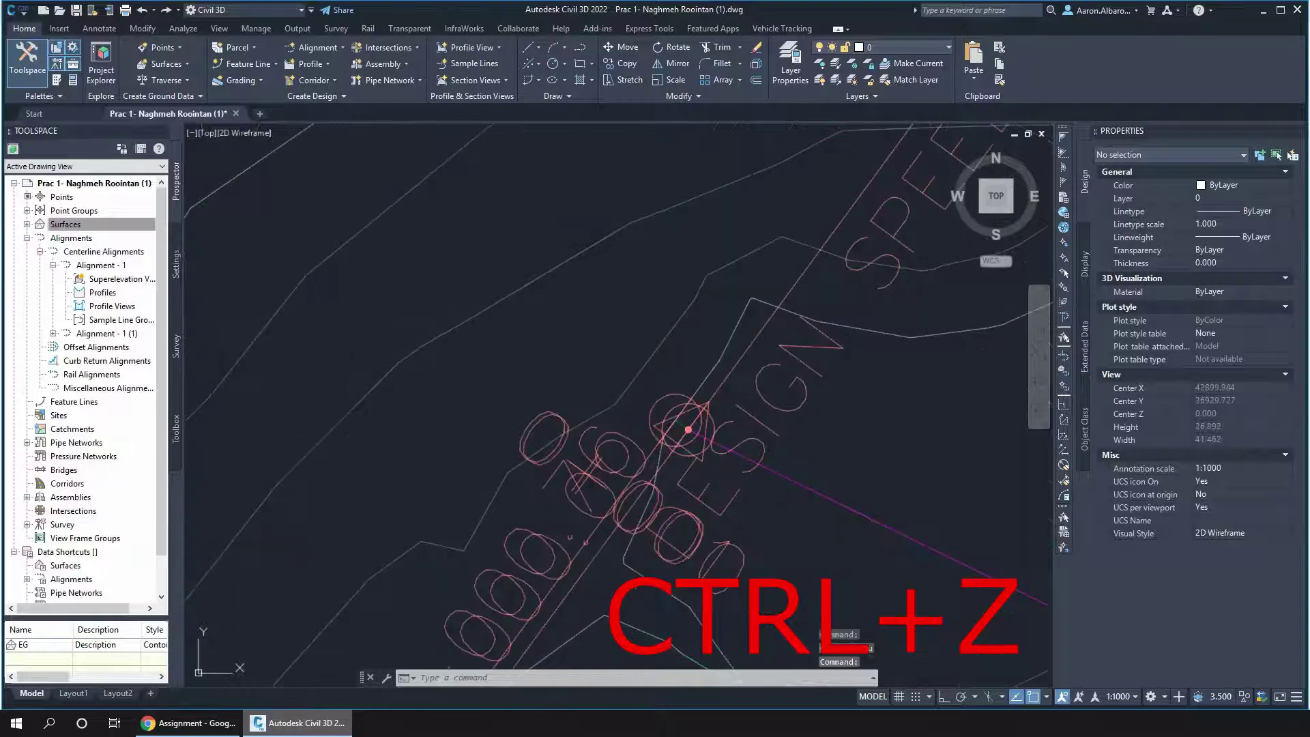
{"action": "key", "text": "ctrl+z"}
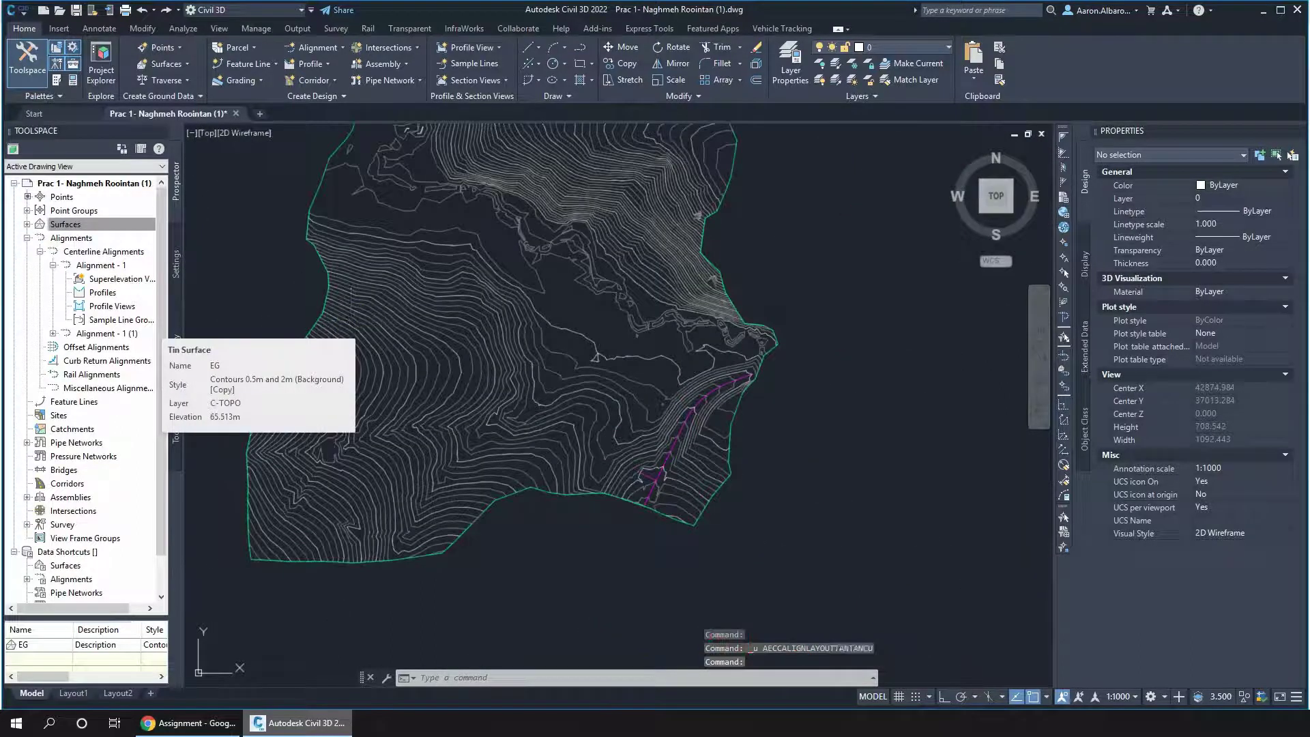
{"action": "key", "text": "ctrl+z"}
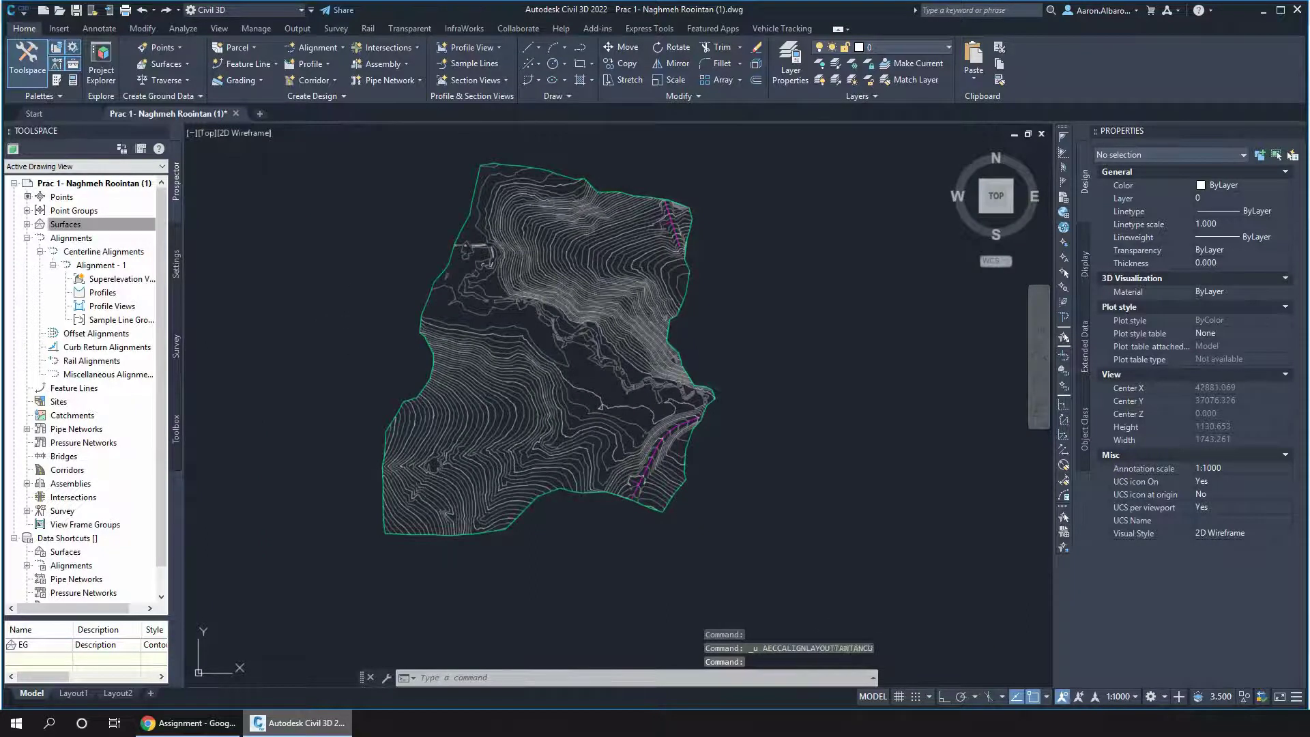
{"action": "key", "text": "ctrl+z"}
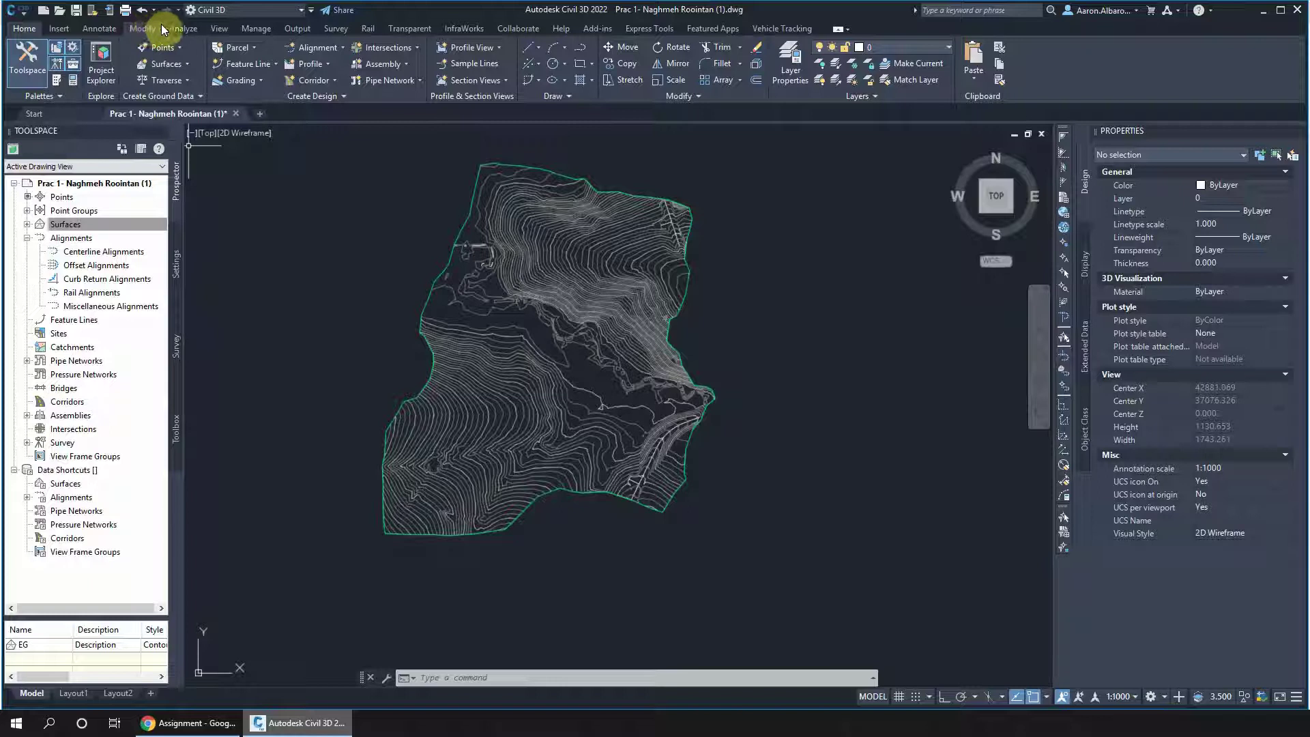
{"action": "left_click", "coordinate": [166, 9]}
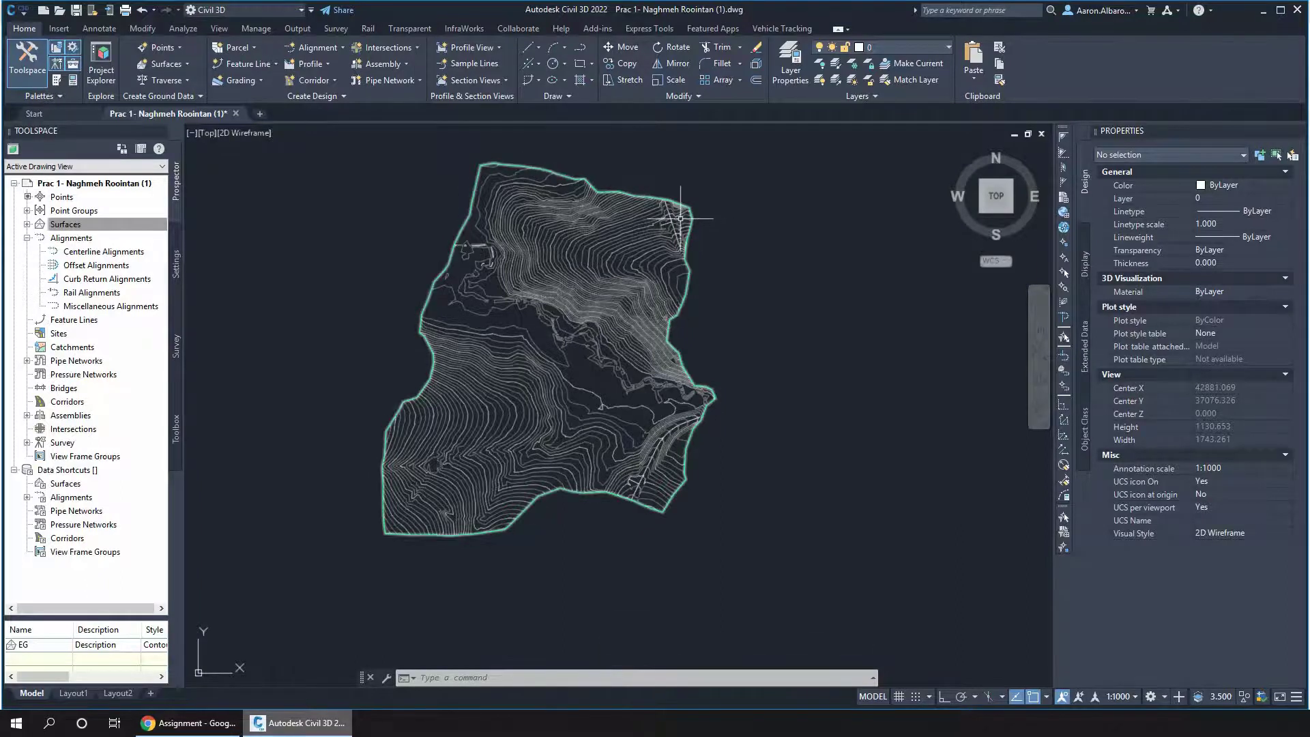
- Set the colour of the four polylines forming the northern and southern roads and their side branches to Magenta
{"action": "scroll", "coordinate": [697, 224], "scroll_direction": "up", "scroll_amount": 10}
{"action": "left_click", "coordinate": [658, 217]}
{"action": "left_click", "coordinate": [653, 223]}
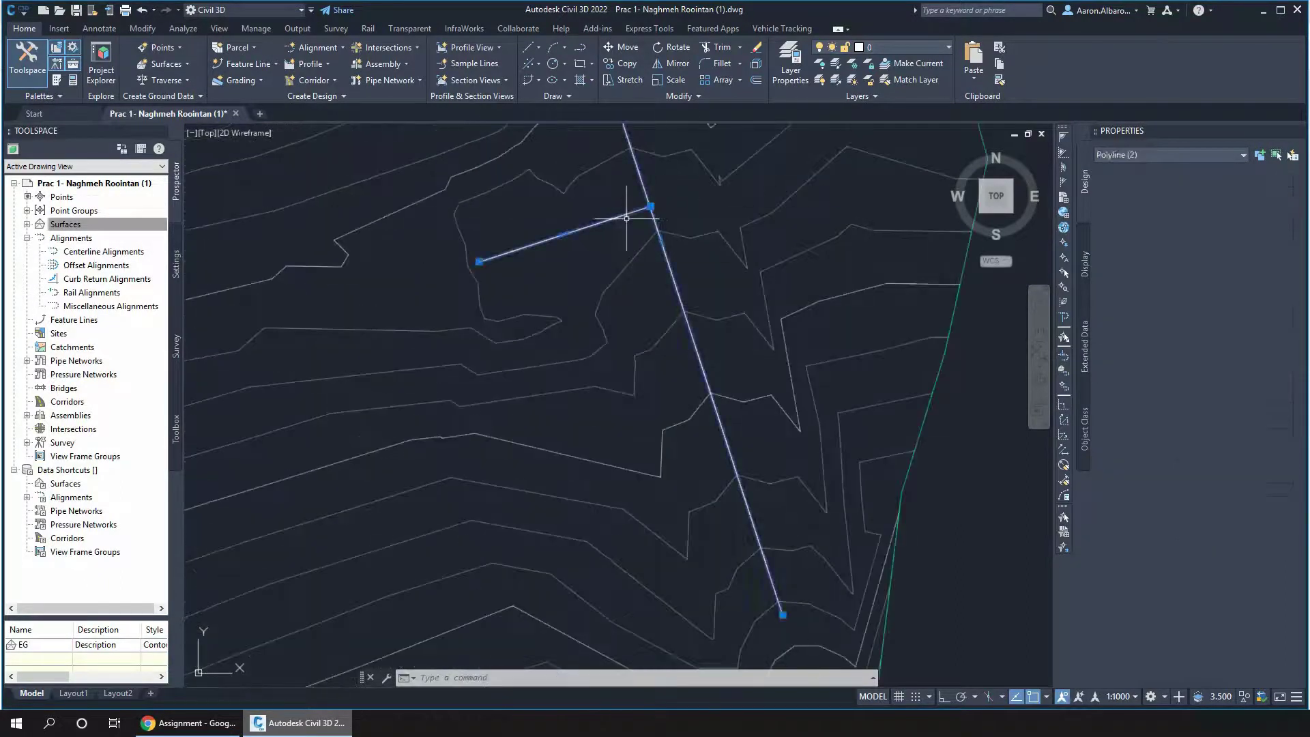
{"action": "scroll", "coordinate": [645, 225], "scroll_direction": "down", "scroll_amount": 10}
{"action": "scroll", "coordinate": [603, 487], "scroll_direction": "up", "scroll_amount": 10}
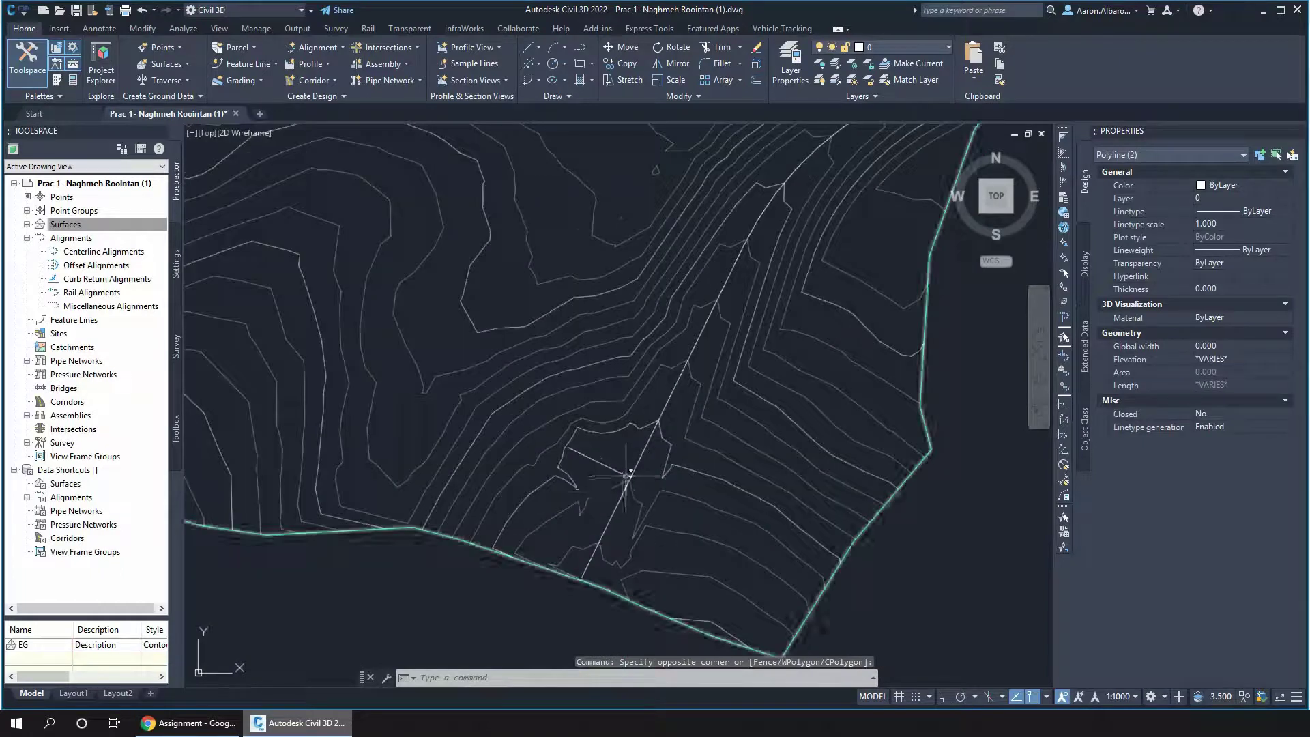
{"action": "left_click", "coordinate": [622, 464]}
{"action": "left_click", "coordinate": [608, 481]}
{"action": "left_click", "coordinate": [609, 479]}
{"action": "scroll", "coordinate": [600, 450], "scroll_direction": "down", "scroll_amount": 10}
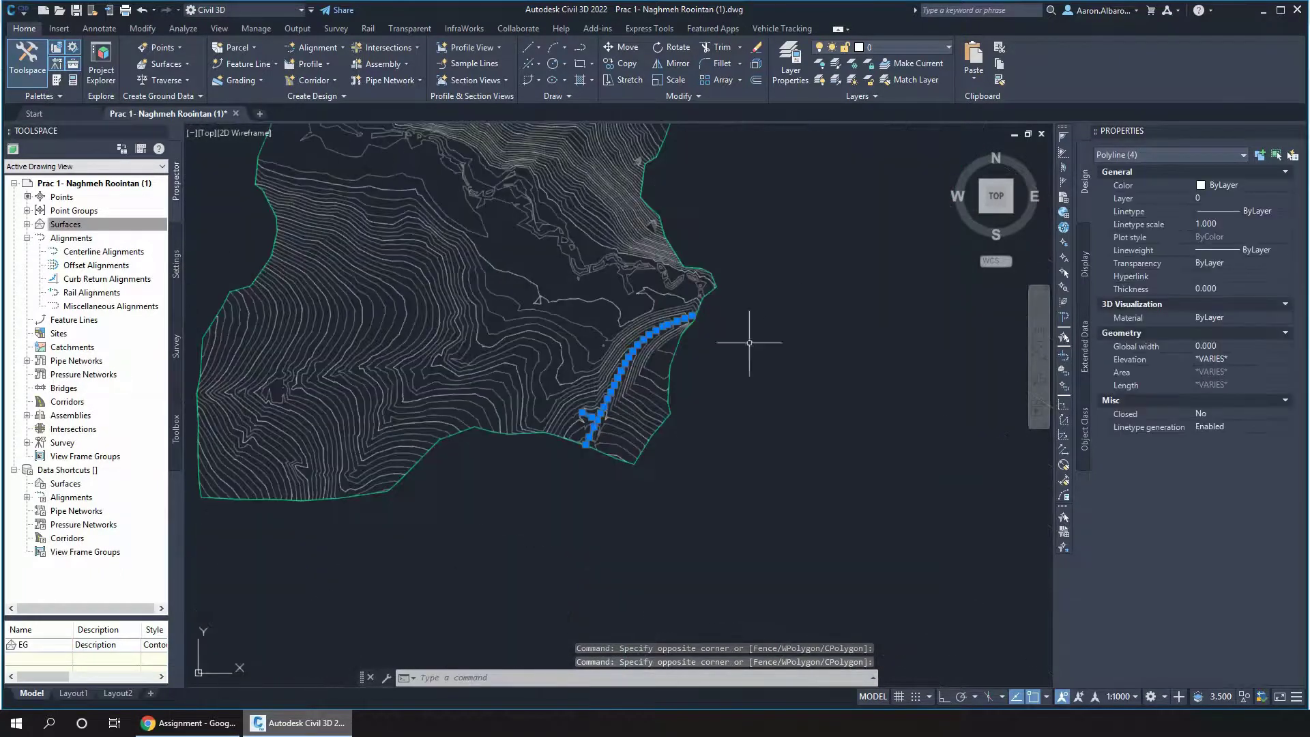
{"action": "left_click", "coordinate": [1229, 182]}
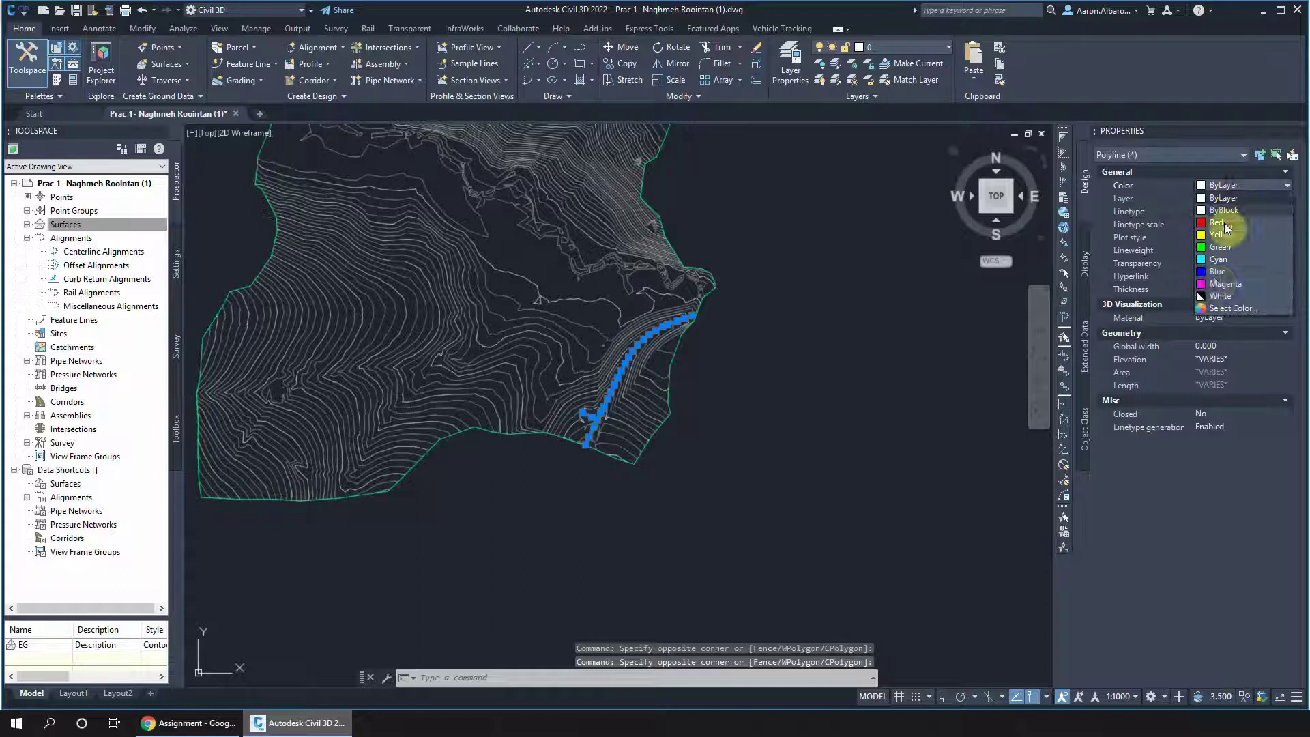
{"action": "left_click", "coordinate": [1213, 283]}
{"action": "key", "text": "Escape"}
{"action": "key", "text": "Escape"}
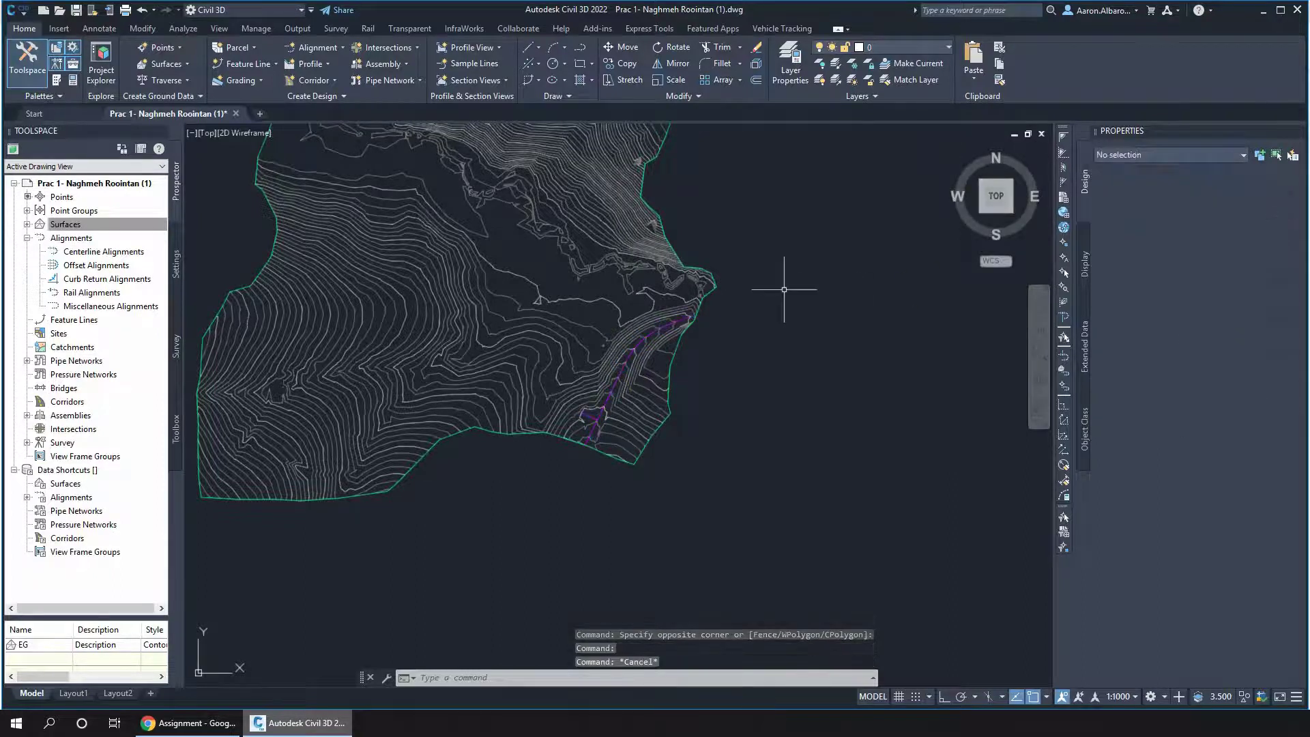
- Create a centerline alignment with the default name Alignment - 1, no site, the Proposed style and the All Labels label set
{"action": "scroll", "coordinate": [783, 284], "scroll_direction": "down", "scroll_amount": 5}
{"action": "scroll", "coordinate": [620, 288], "scroll_direction": "up", "scroll_amount": 2}
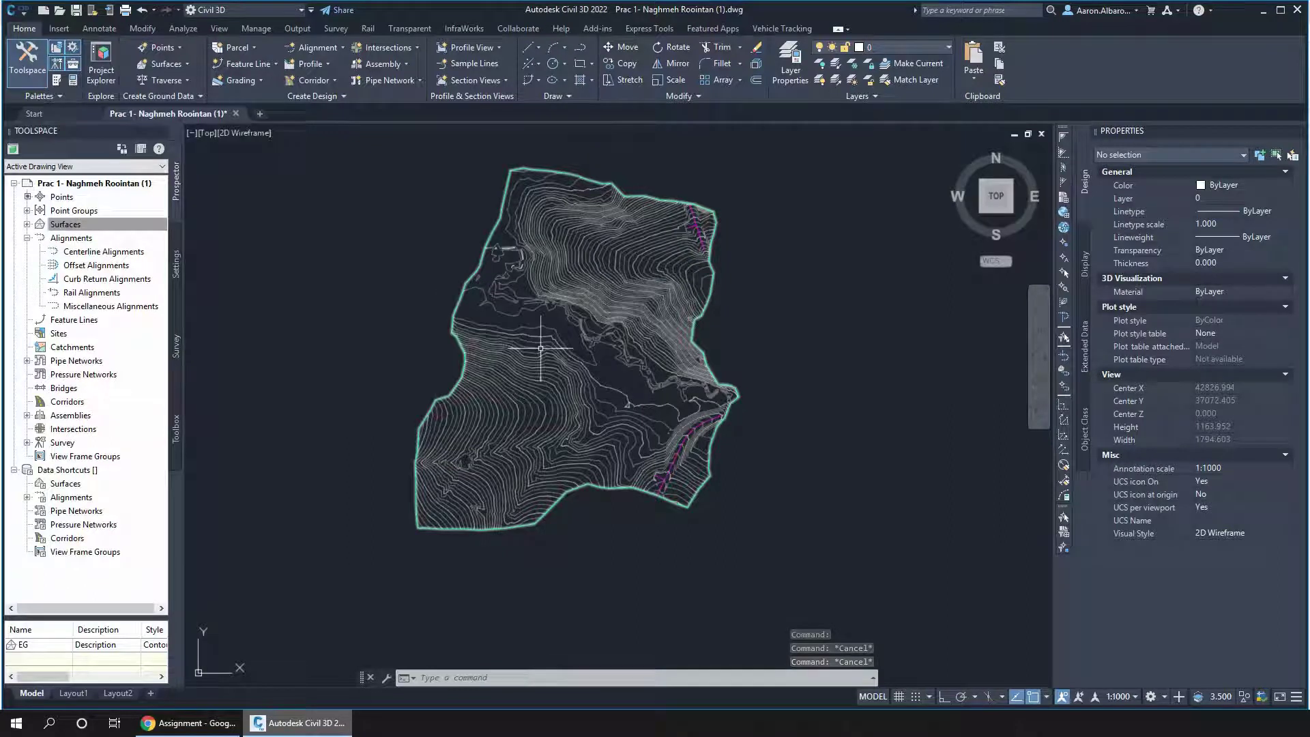
{"action": "mouse_move", "coordinate": [540, 348]}
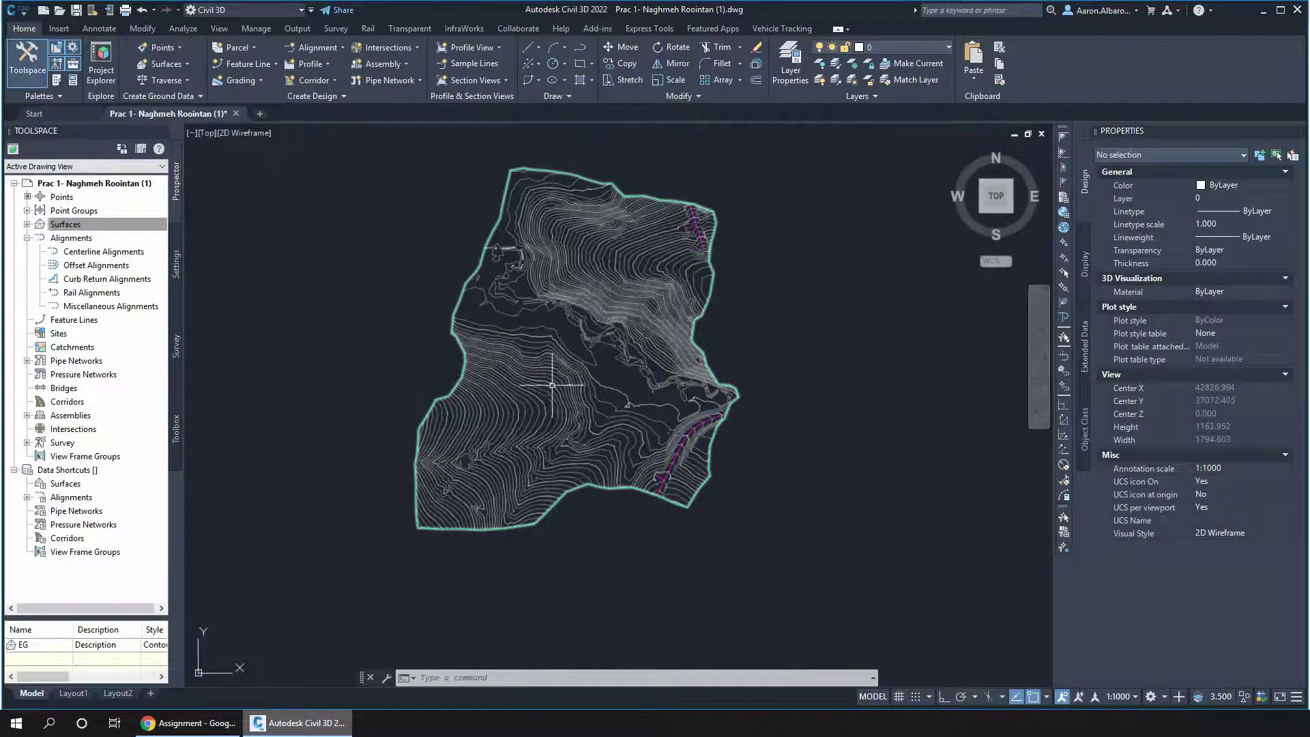
{"action": "left_click", "coordinate": [311, 47]}
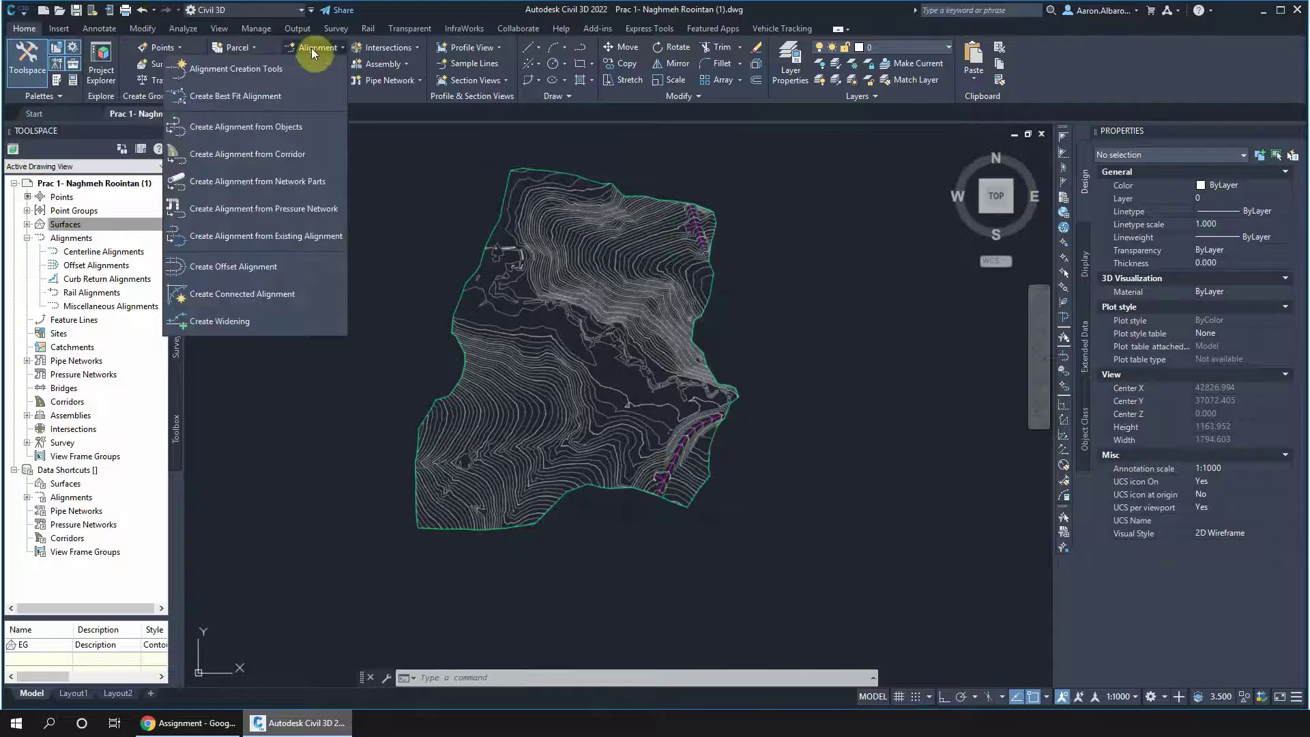
{"action": "left_click", "coordinate": [245, 71]}
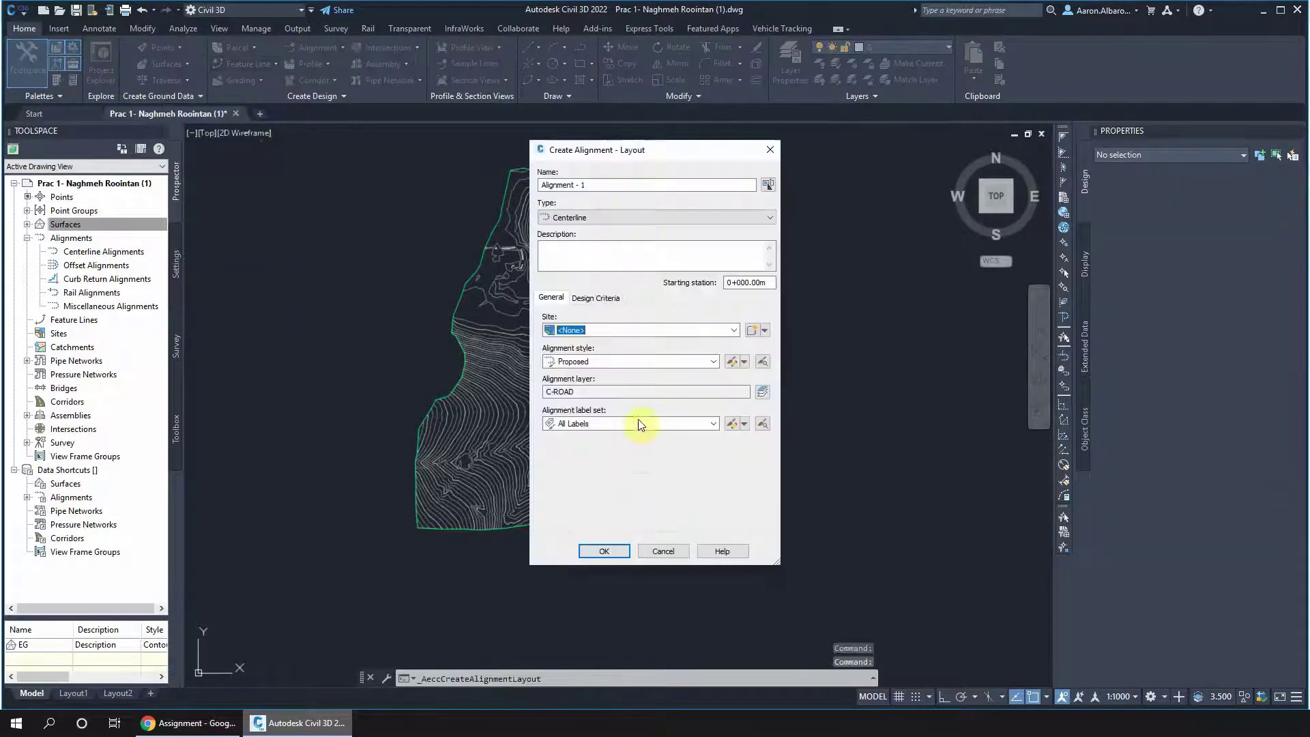
{"action": "left_click", "coordinate": [604, 550]}
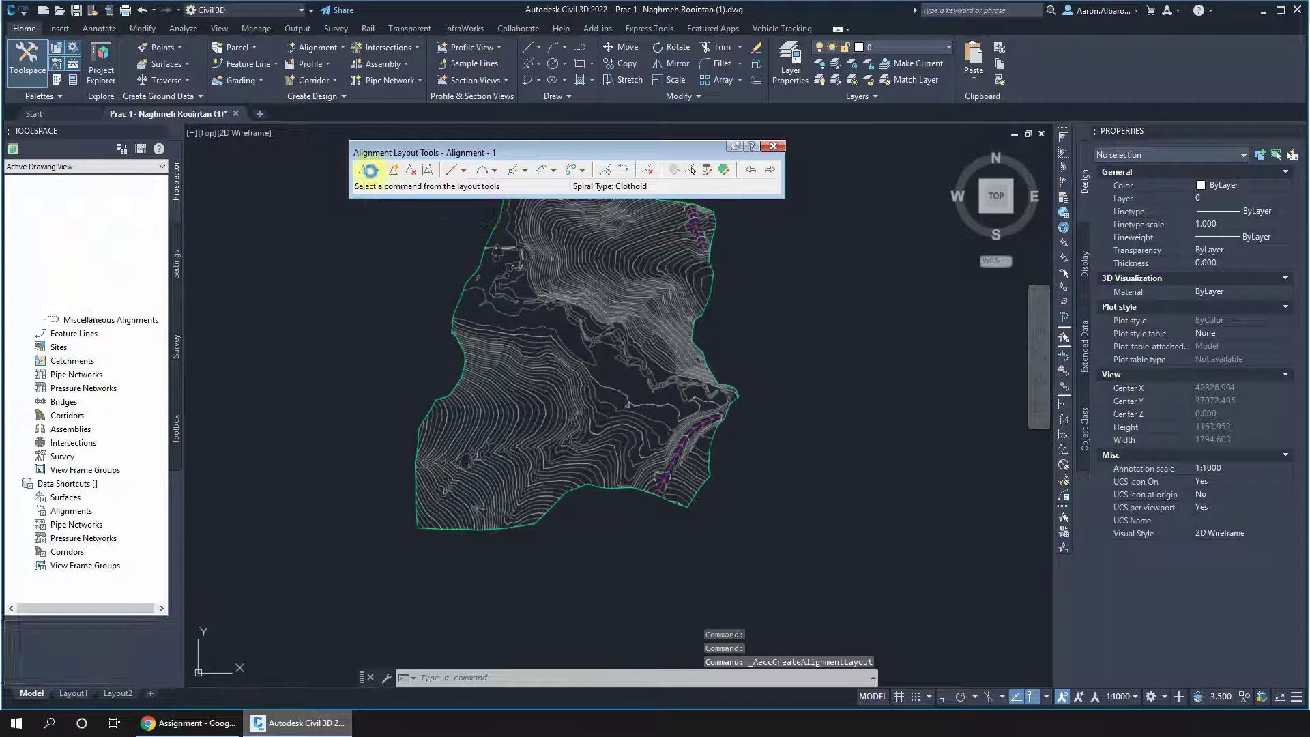
- Set the default radius for the alignment's curves in the Curve and Spiral Settings
{"action": "left_click", "coordinate": [373, 171]}
{"action": "left_click", "coordinate": [386, 189]}
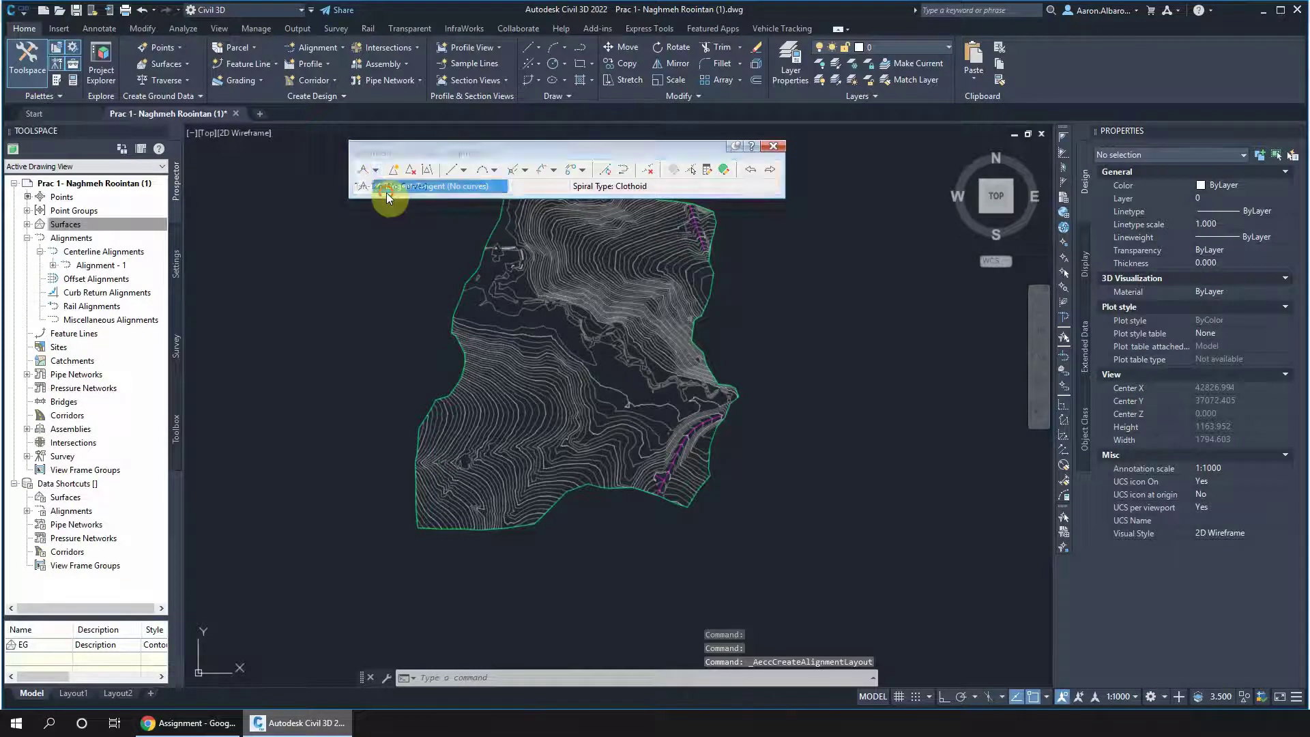
{"action": "left_click", "coordinate": [375, 170]}
{"action": "left_click", "coordinate": [385, 227]}
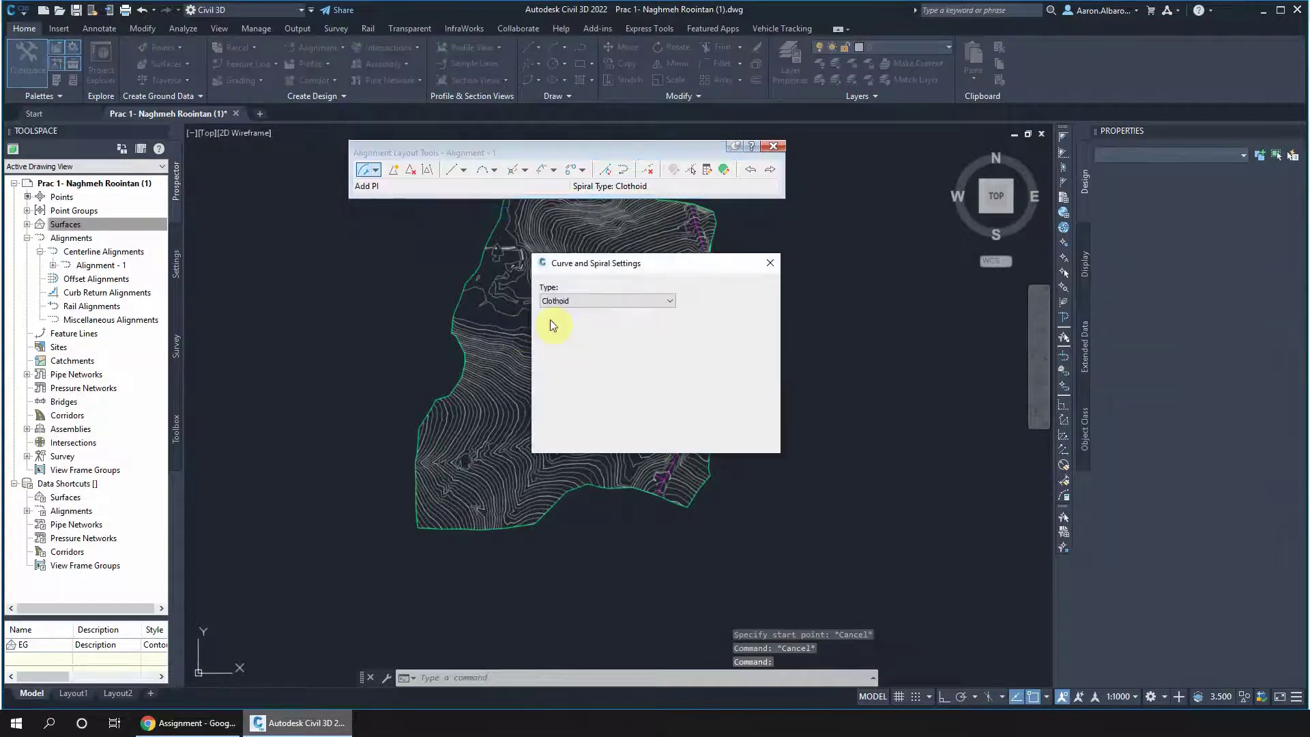
{"action": "double_click", "coordinate": [632, 365]}
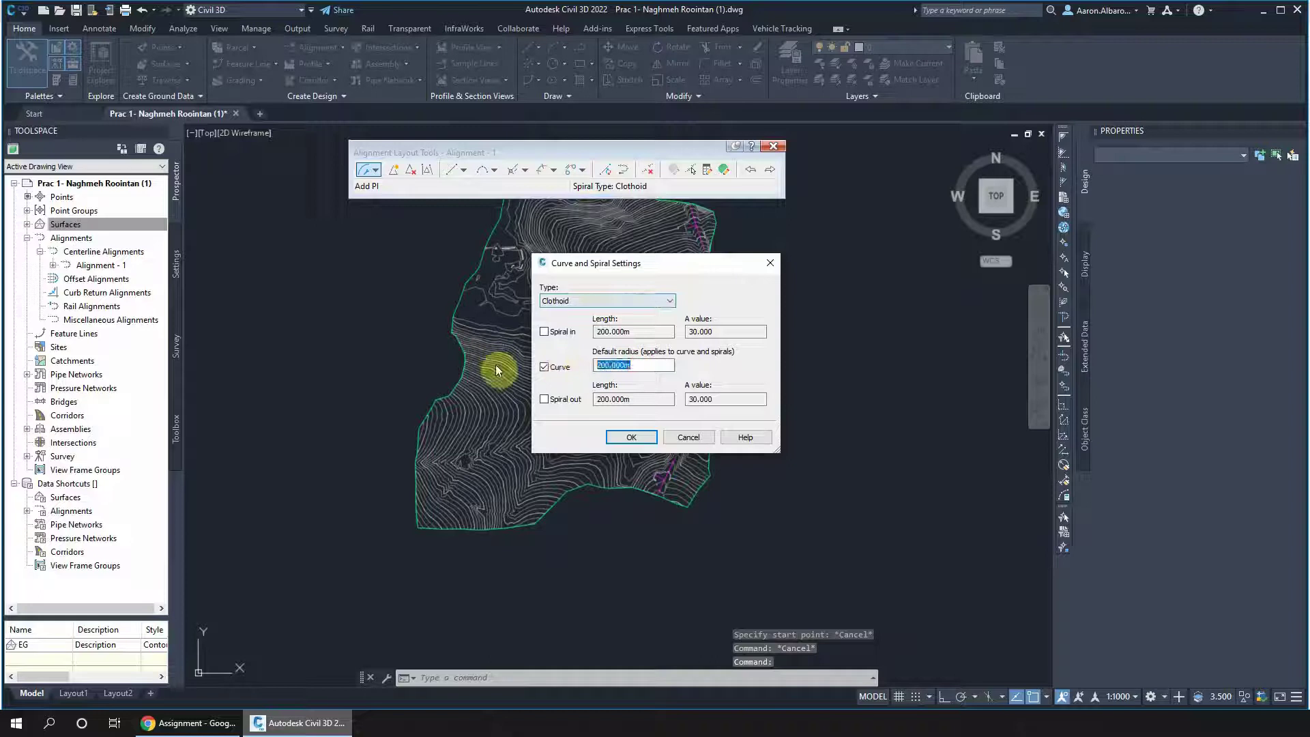
{"action": "left_click", "coordinate": [627, 441]}
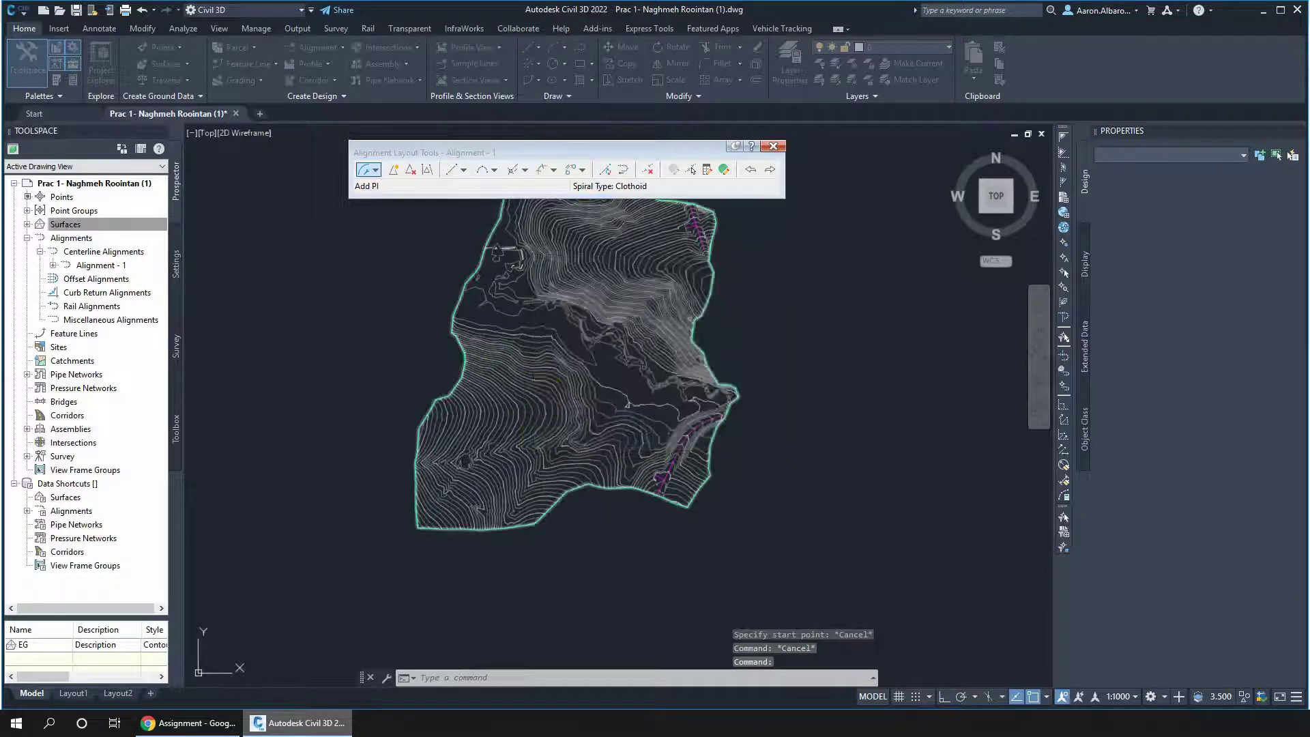
- Draw a tangent about 58 m long with the Tangent-Tangent (With curves) tool, heading northwest from the southern road's side branch
{"action": "left_click", "coordinate": [377, 171]}
{"action": "left_click", "coordinate": [412, 207]}
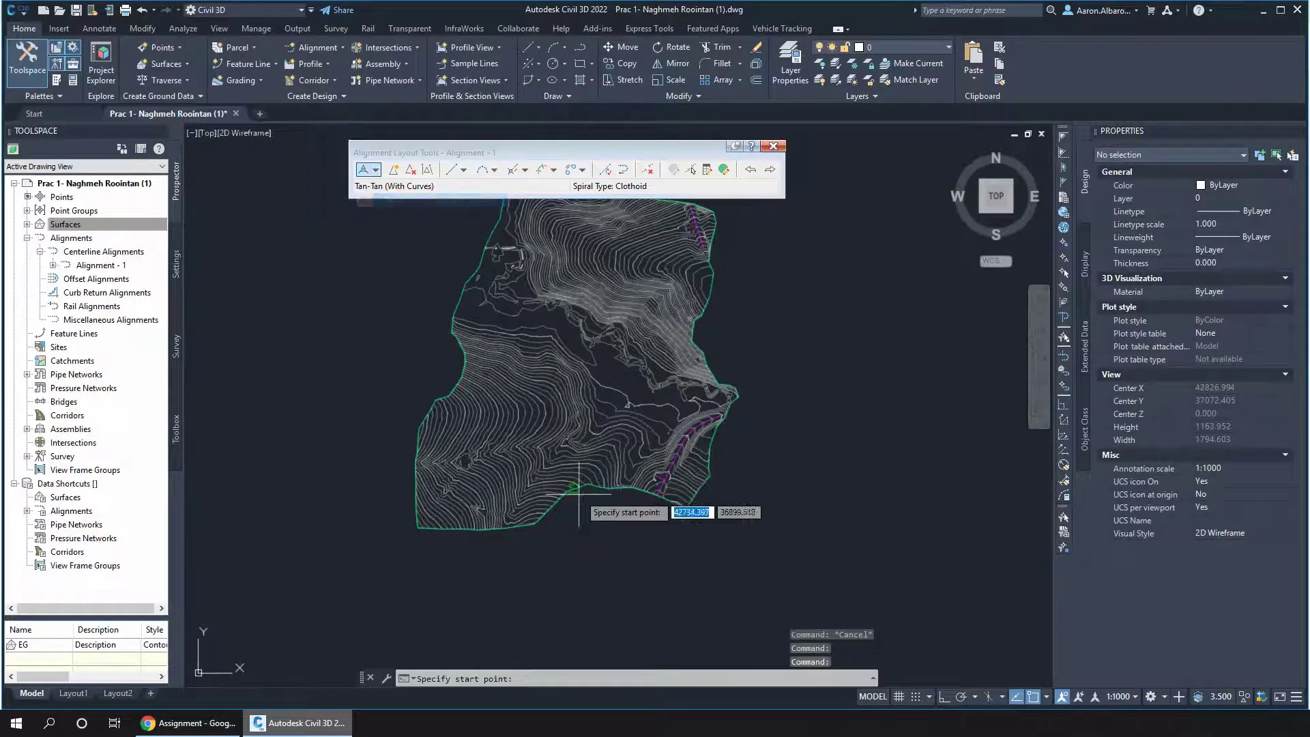
{"action": "scroll", "coordinate": [642, 481], "scroll_direction": "up", "scroll_amount": 5}
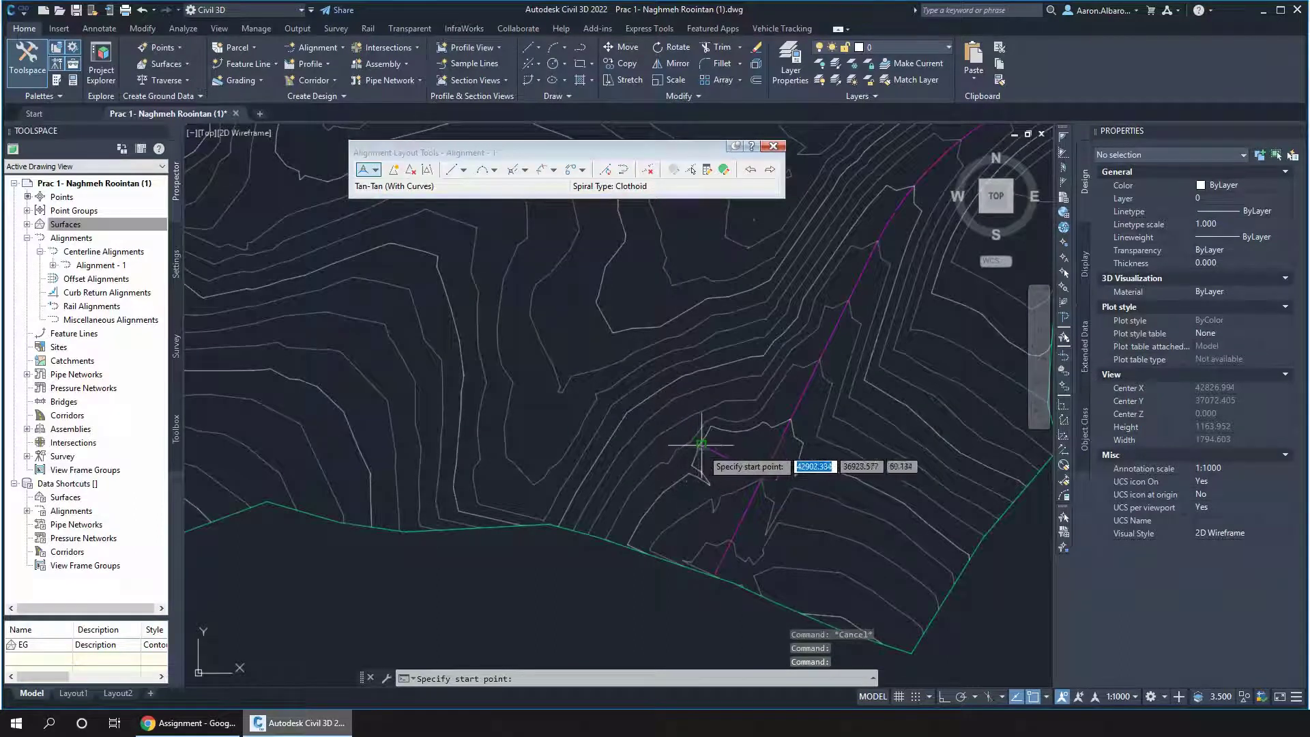
{"action": "left_click", "coordinate": [515, 377]}
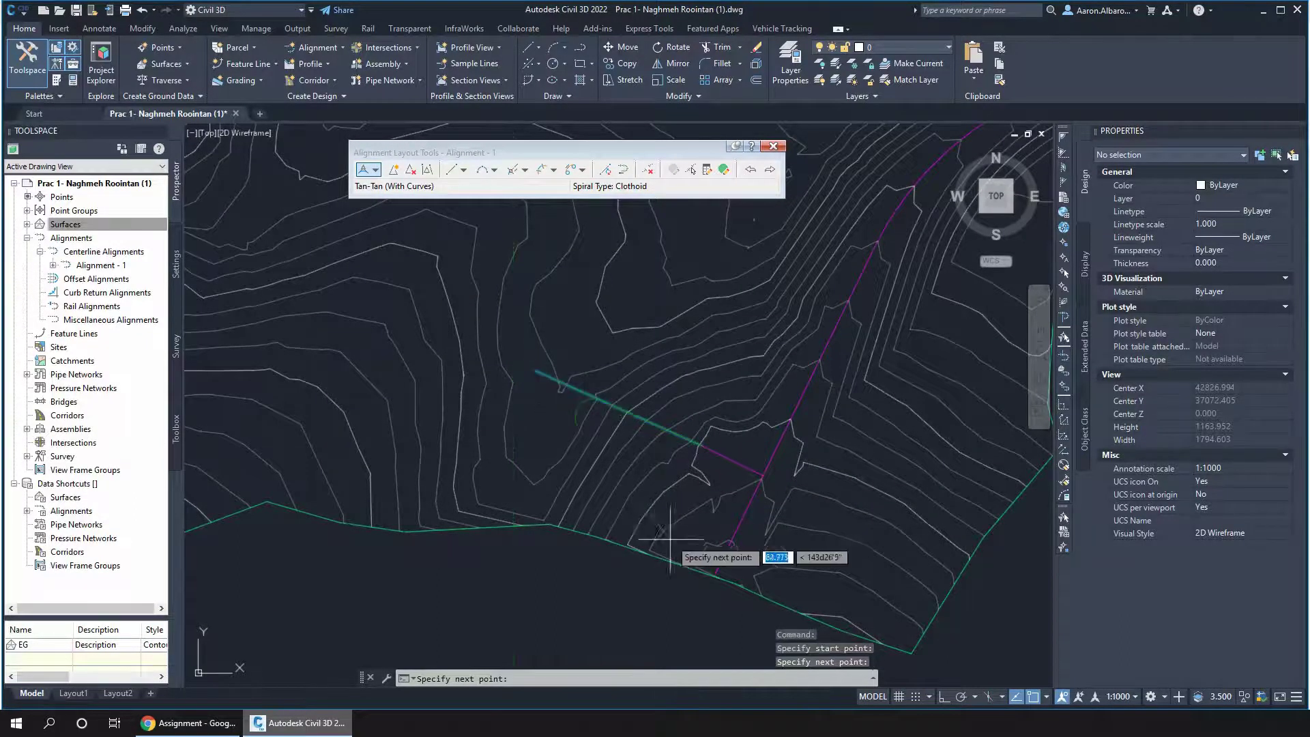
{"action": "scroll", "coordinate": [607, 518], "scroll_direction": "down", "scroll_amount": 4}
{"action": "key", "text": "Escape"}
{"action": "key", "text": "Escape"}
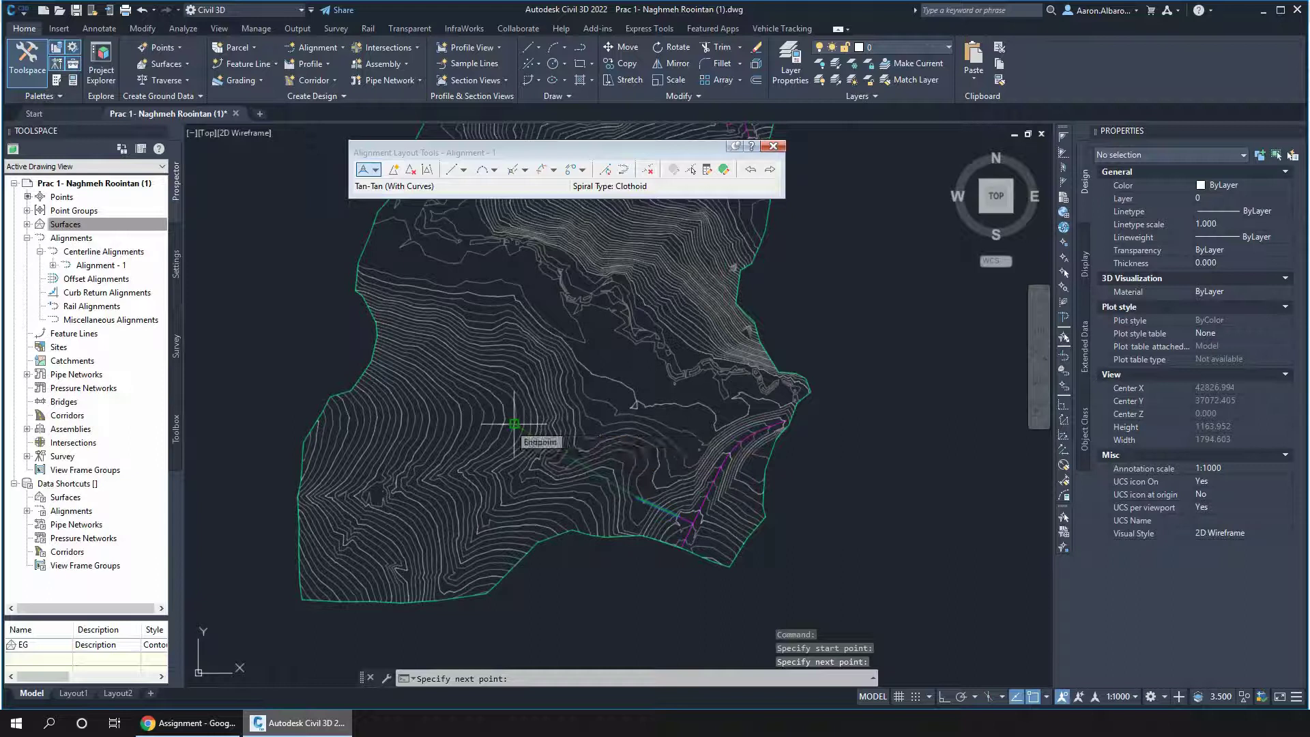
- Delete the station labels, the start and end point labels and the design speed label from the short alignment
{"action": "scroll", "coordinate": [514, 424], "scroll_direction": "up", "scroll_amount": 8}
{"action": "left_click", "coordinate": [539, 385]}
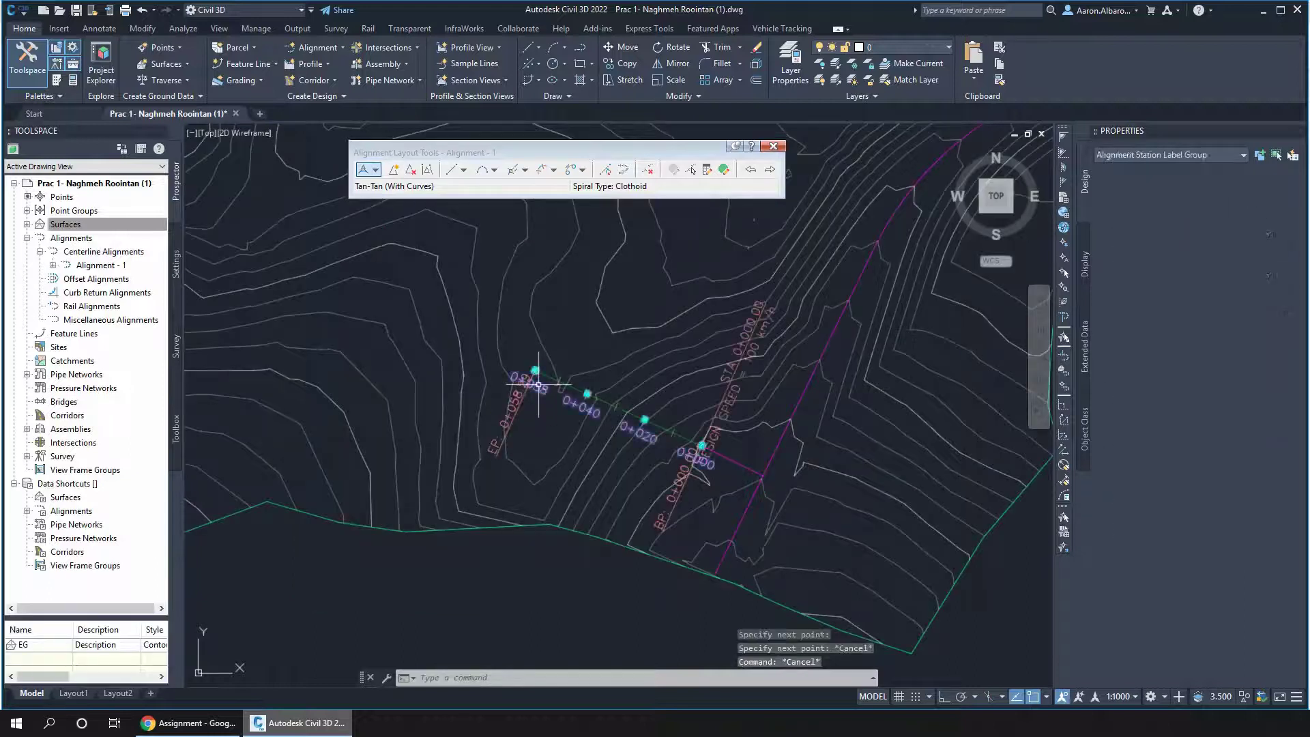
{"action": "key", "text": "Delete"}
{"action": "left_click", "coordinate": [538, 384]}
{"action": "left_click", "coordinate": [671, 400]}
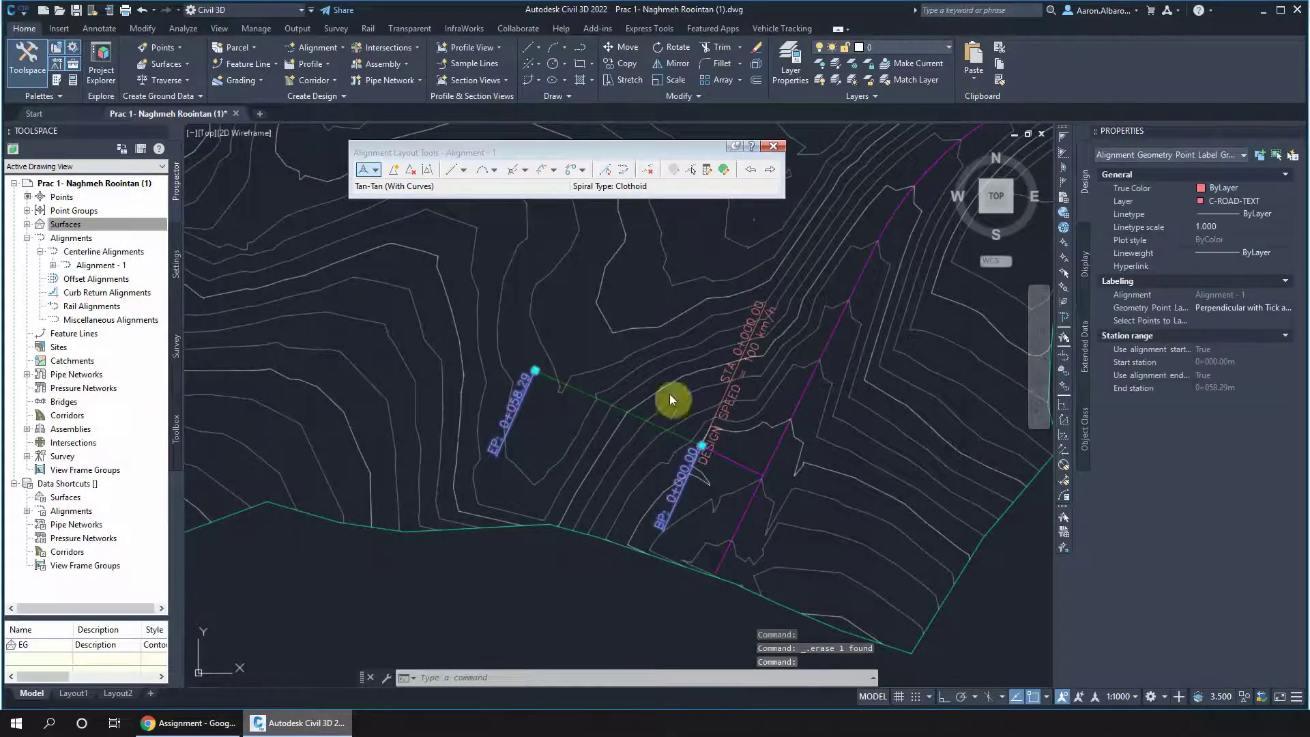
{"action": "left_click", "coordinate": [547, 419]}
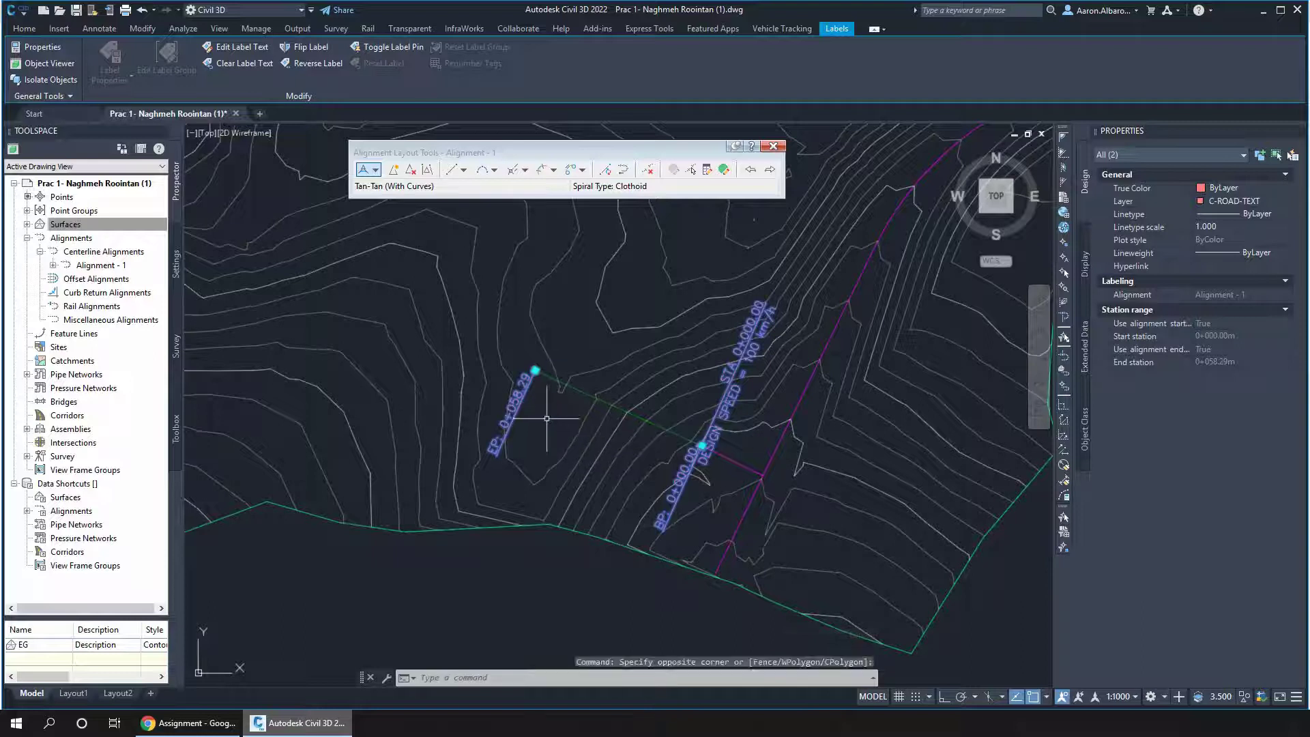
{"action": "key", "text": "Delete"}
- Delete the short alignment beside the southern road's side branch
{"action": "left_click", "coordinate": [537, 373]}
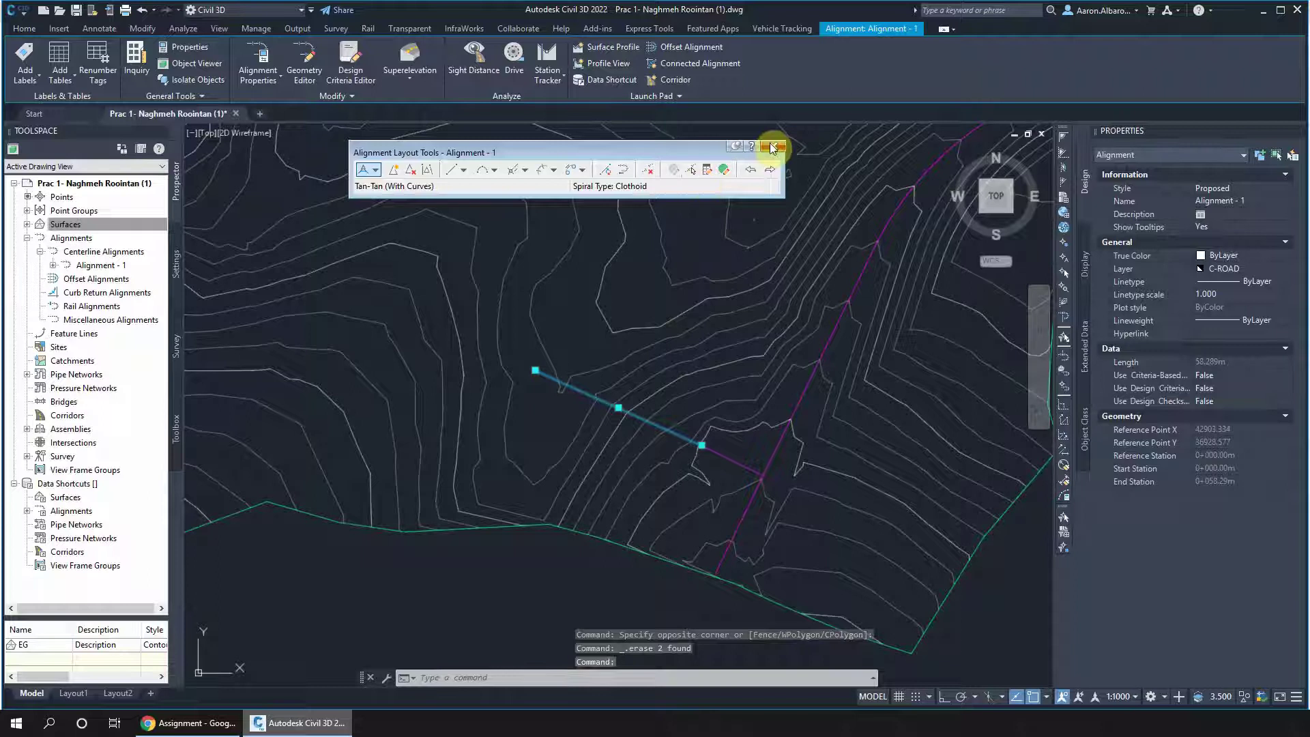
{"action": "left_click", "coordinate": [514, 410]}
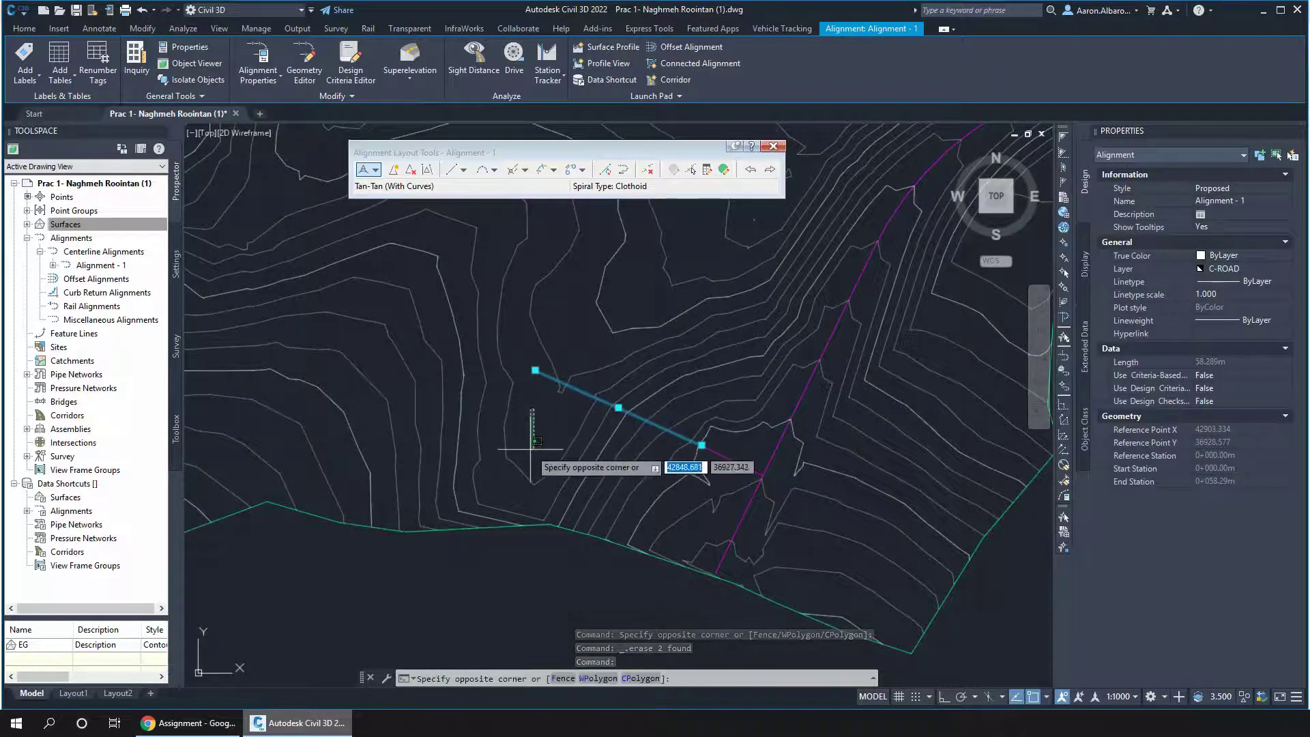
{"action": "left_click", "coordinate": [682, 236]}
{"action": "key", "text": "Delete"}
{"action": "key", "text": "Escape"}
{"action": "key", "text": "Escape"}
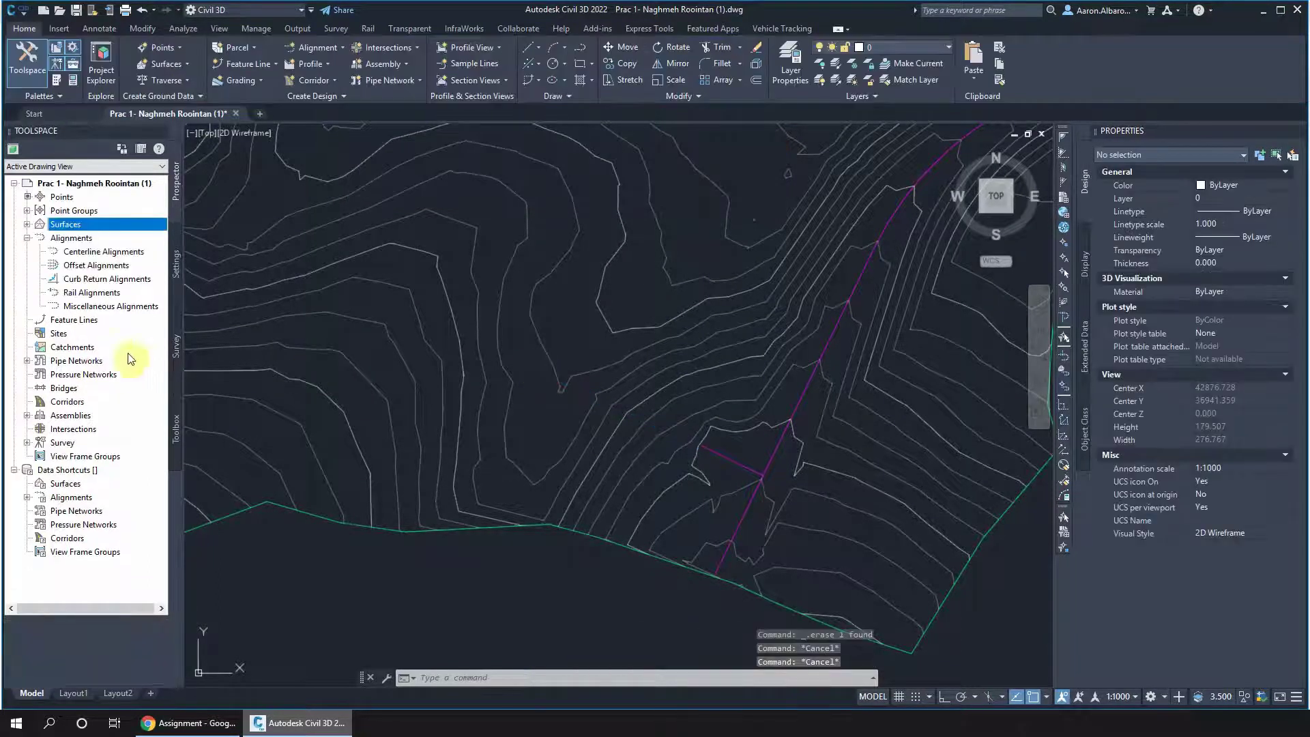
- Create a new layout alignment named Alignment - 1 with no site, the Proposed style and the All Labels label set
{"action": "left_click", "coordinate": [305, 51]}
{"action": "left_click", "coordinate": [230, 72]}
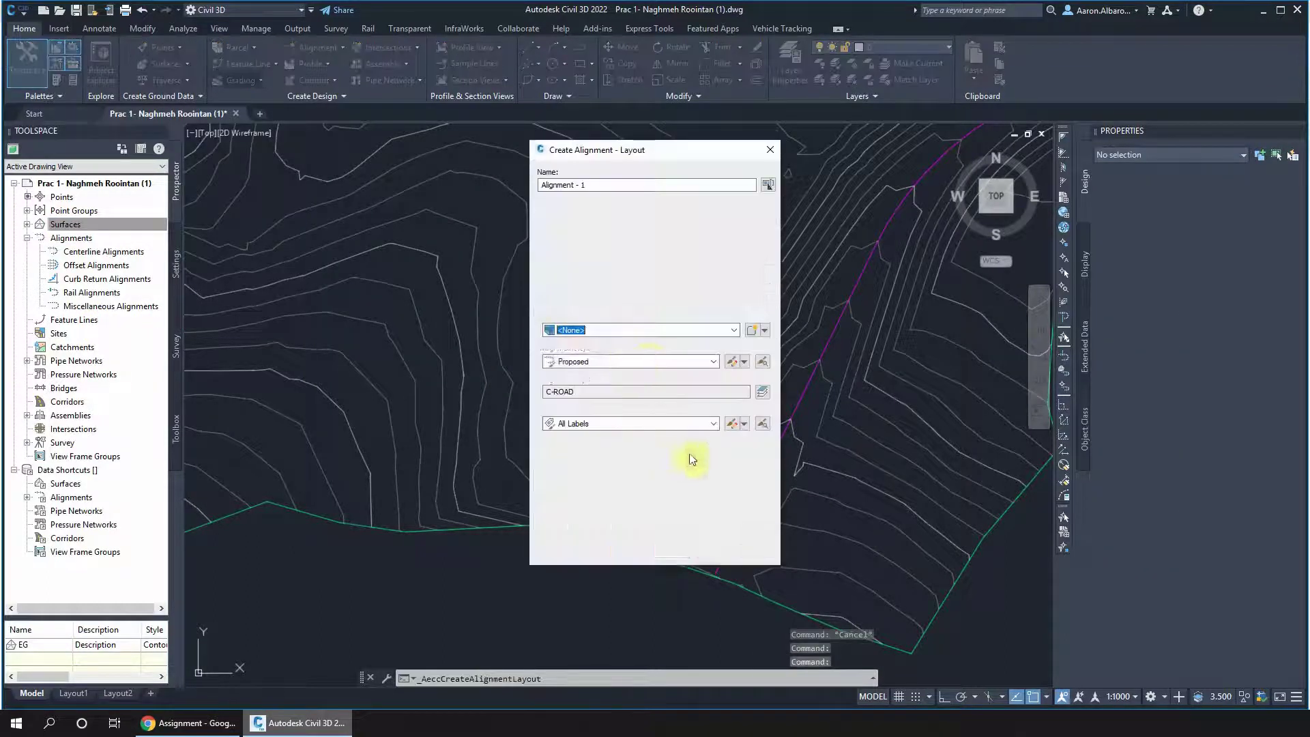
{"action": "left_click", "coordinate": [613, 548]}
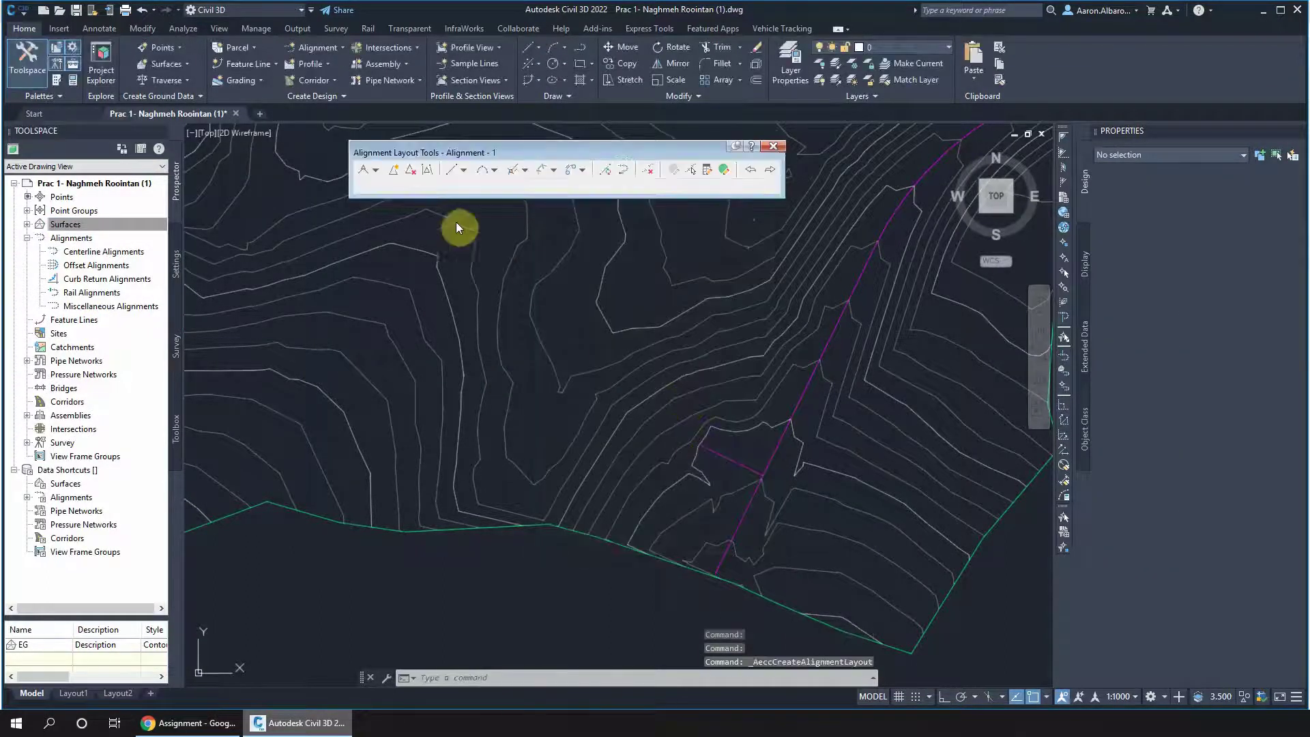
- Try to draw a tangent with curves from the southern road's side branch, and close the alignment layout tools
{"action": "left_click", "coordinate": [375, 170]}
{"action": "left_click", "coordinate": [388, 199]}
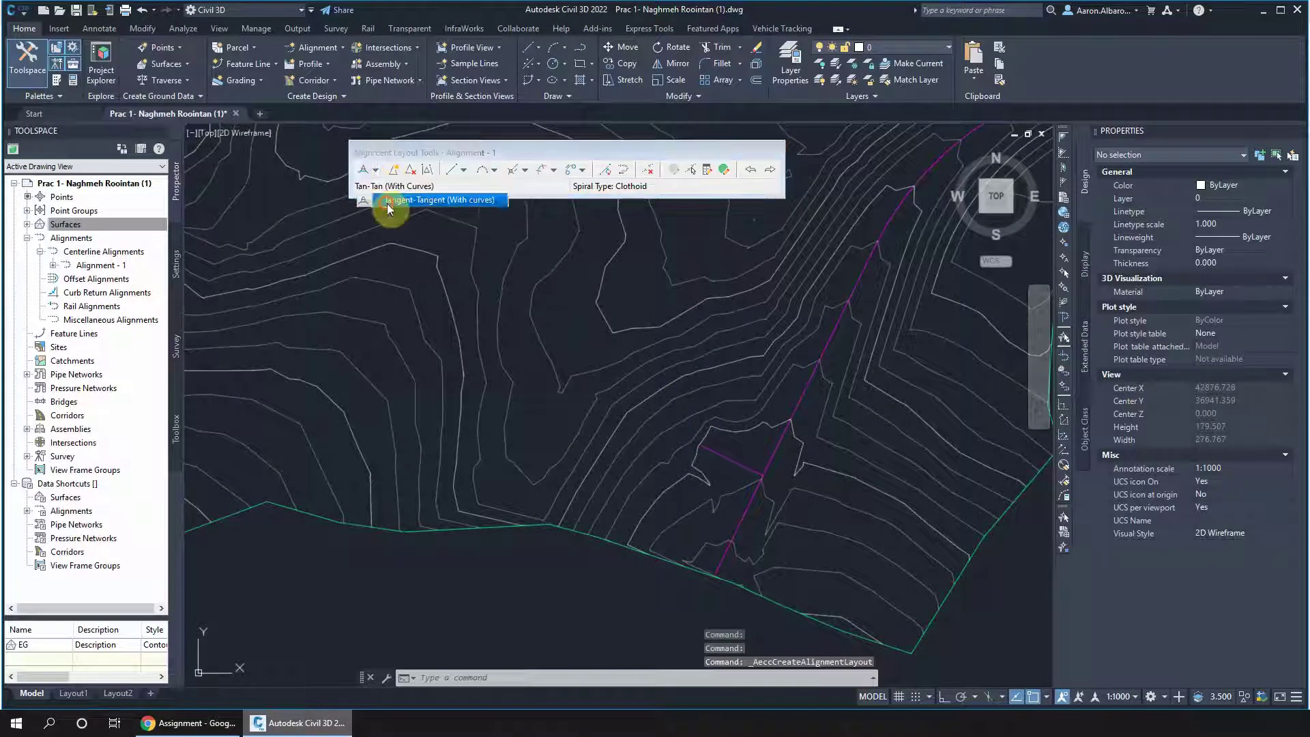
{"action": "left_click", "coordinate": [695, 442]}
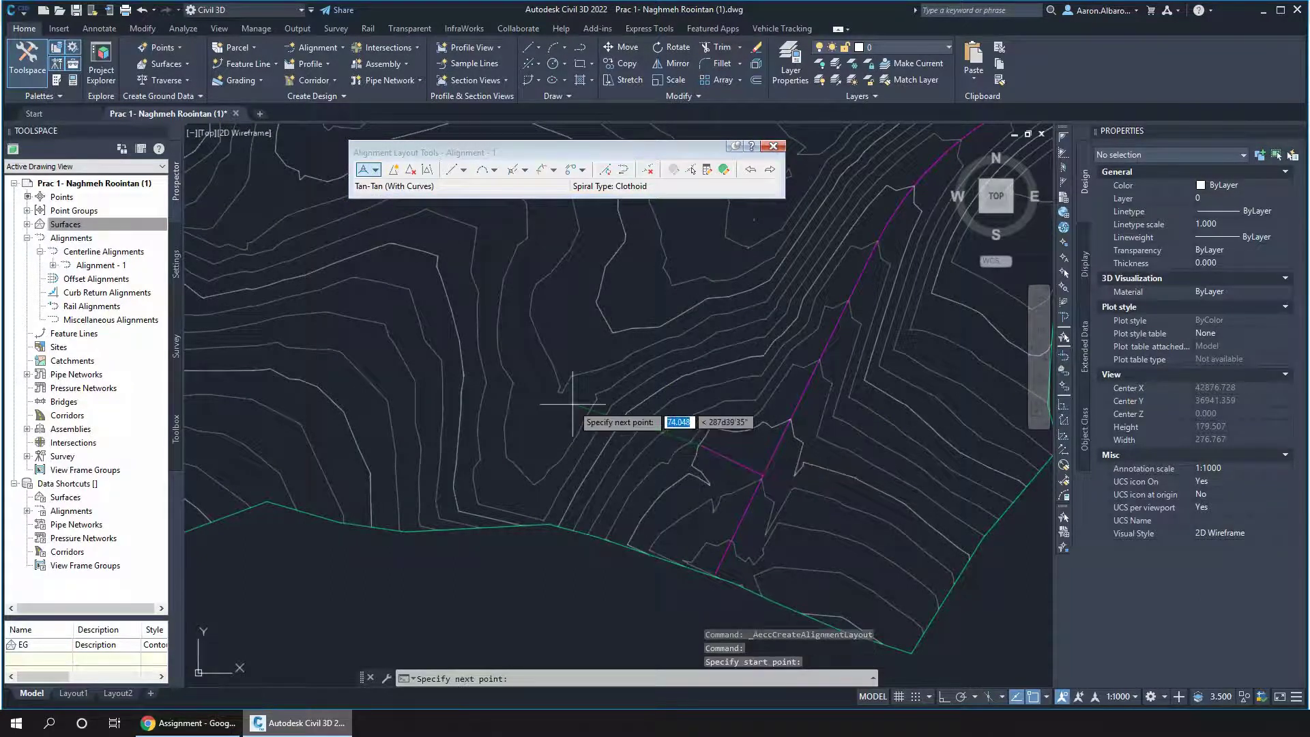
{"action": "key", "text": "Return"}
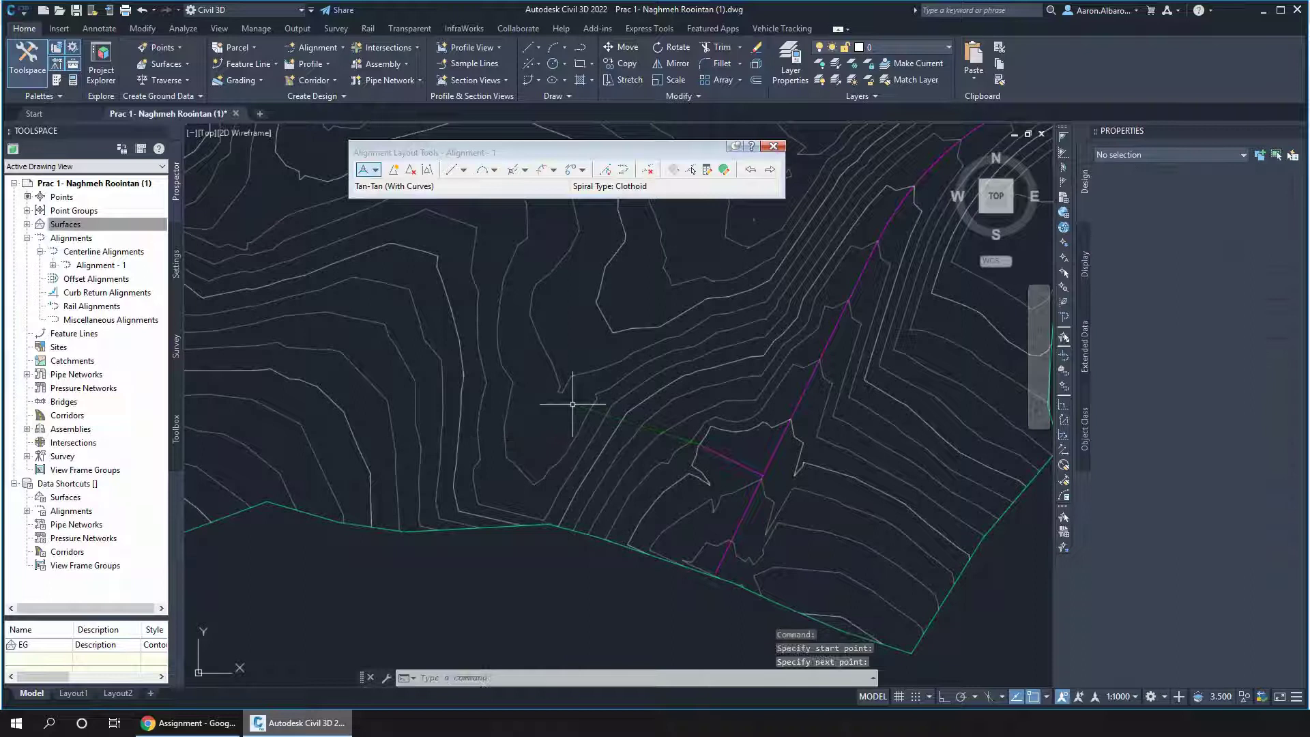
{"action": "left_click", "coordinate": [644, 187]}
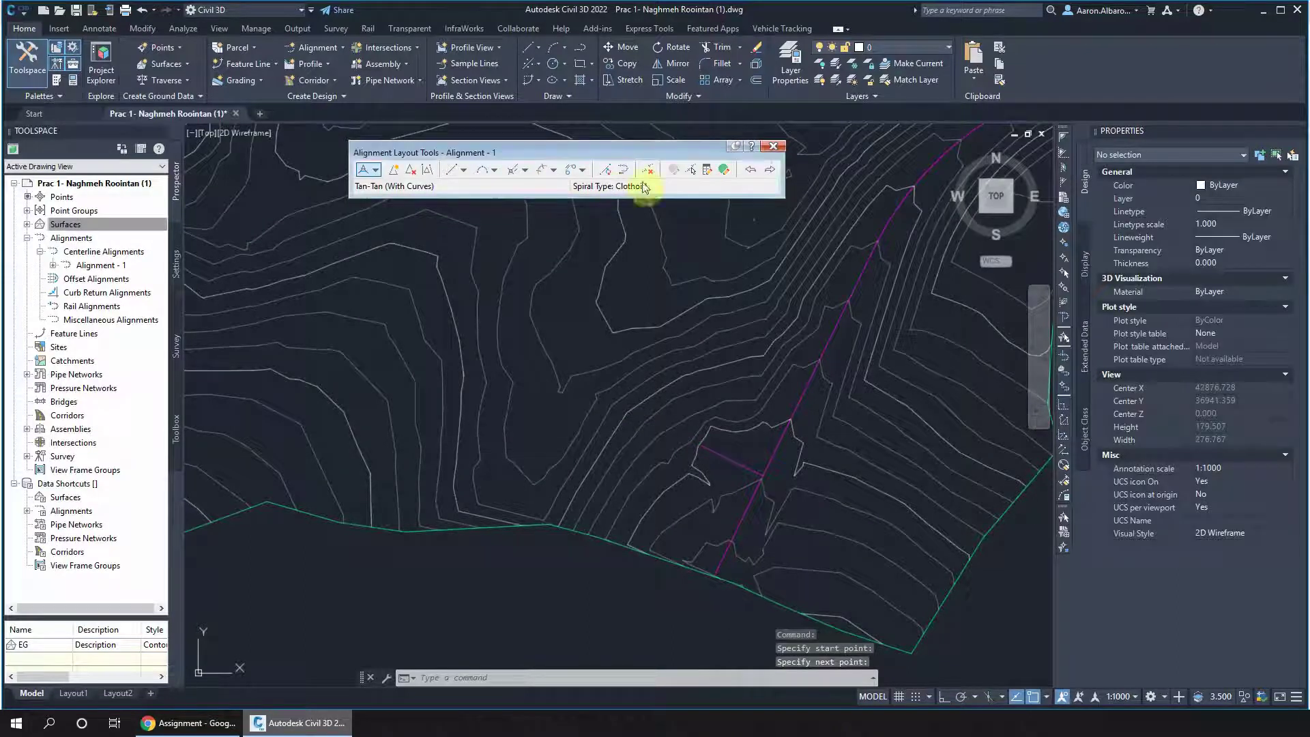
{"action": "left_click", "coordinate": [773, 148]}
- Create another layout alignment, accepting the default settings
{"action": "left_click", "coordinate": [303, 48]}
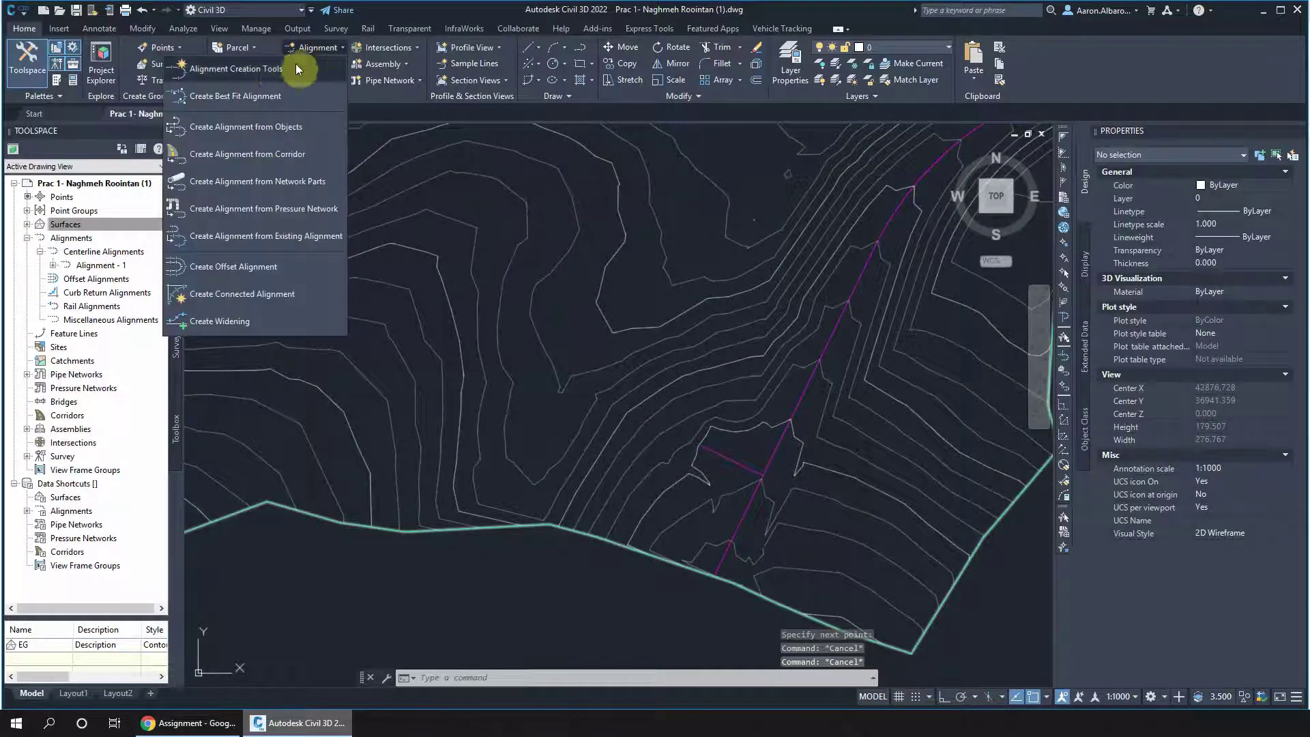
{"action": "left_click", "coordinate": [253, 71]}
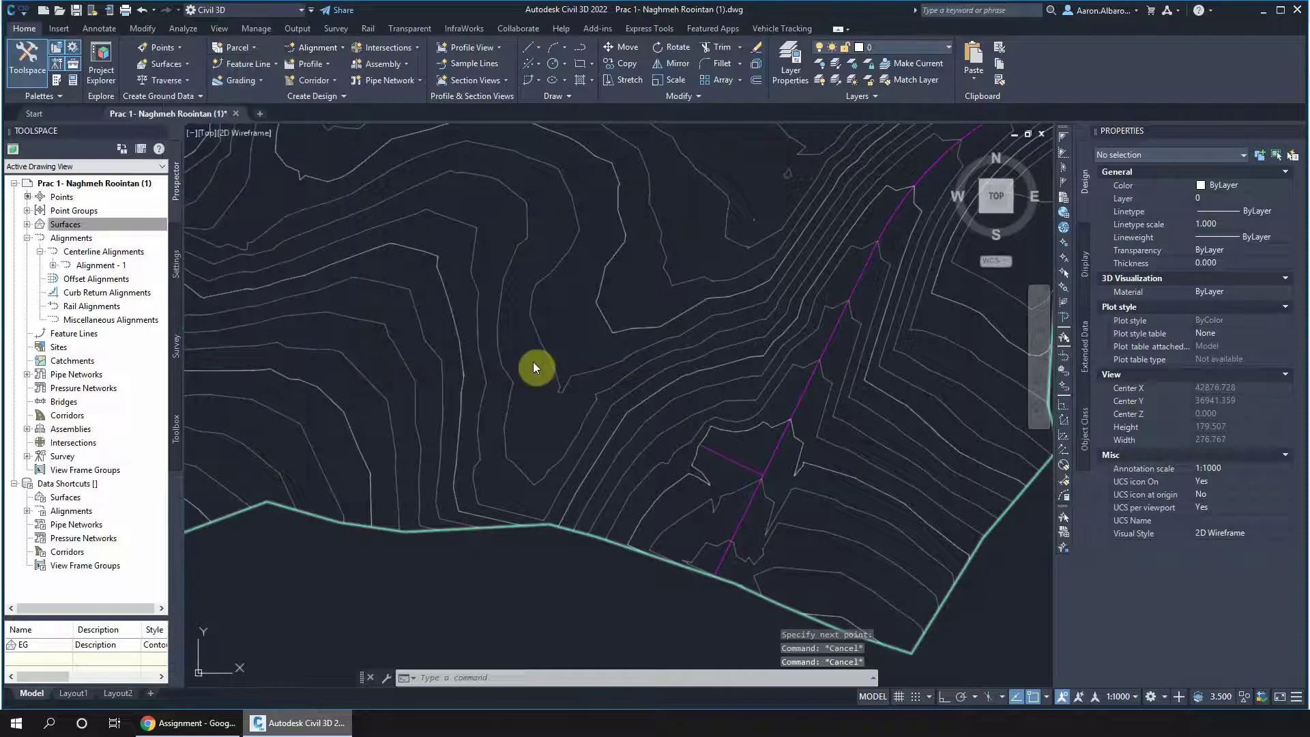
{"action": "left_click", "coordinate": [604, 550]}
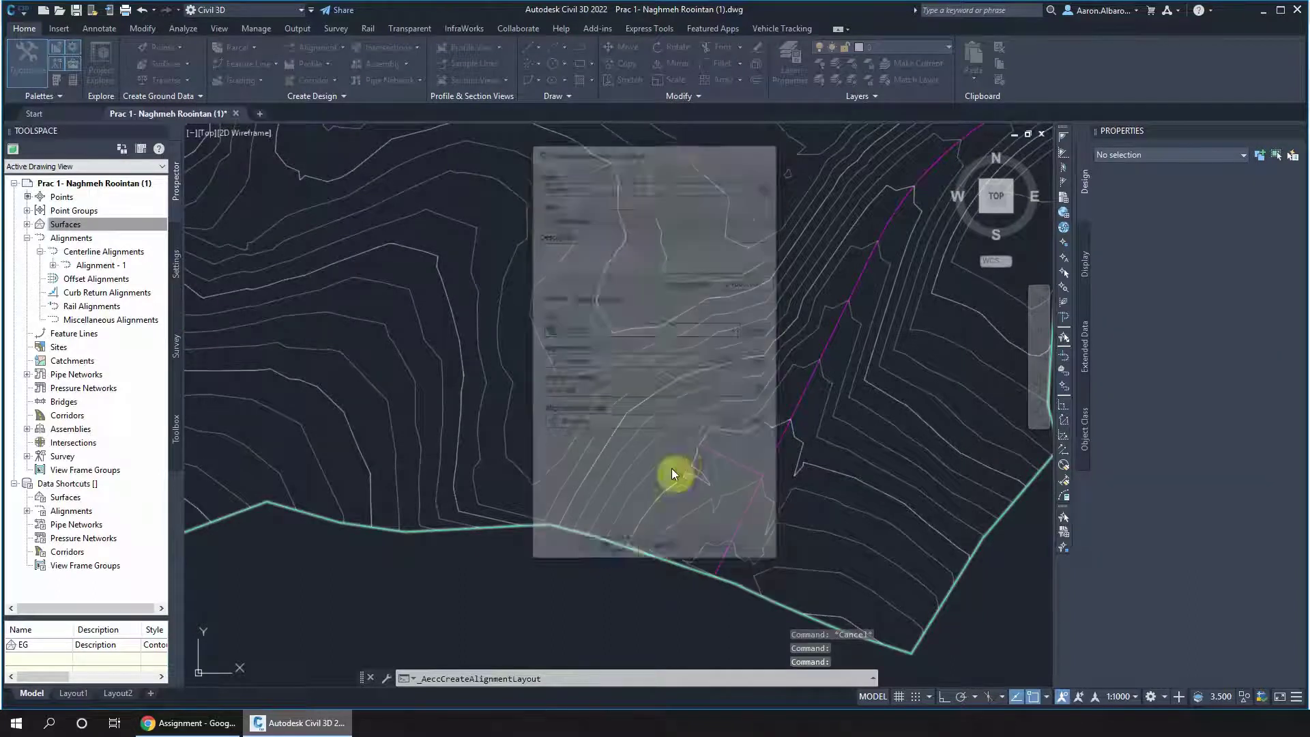
- Draw a tangent-tangent alignment with curves from the southern road's side branch across the western surface to the northern side branch, and close the layout tools
{"action": "left_click", "coordinate": [375, 169]}
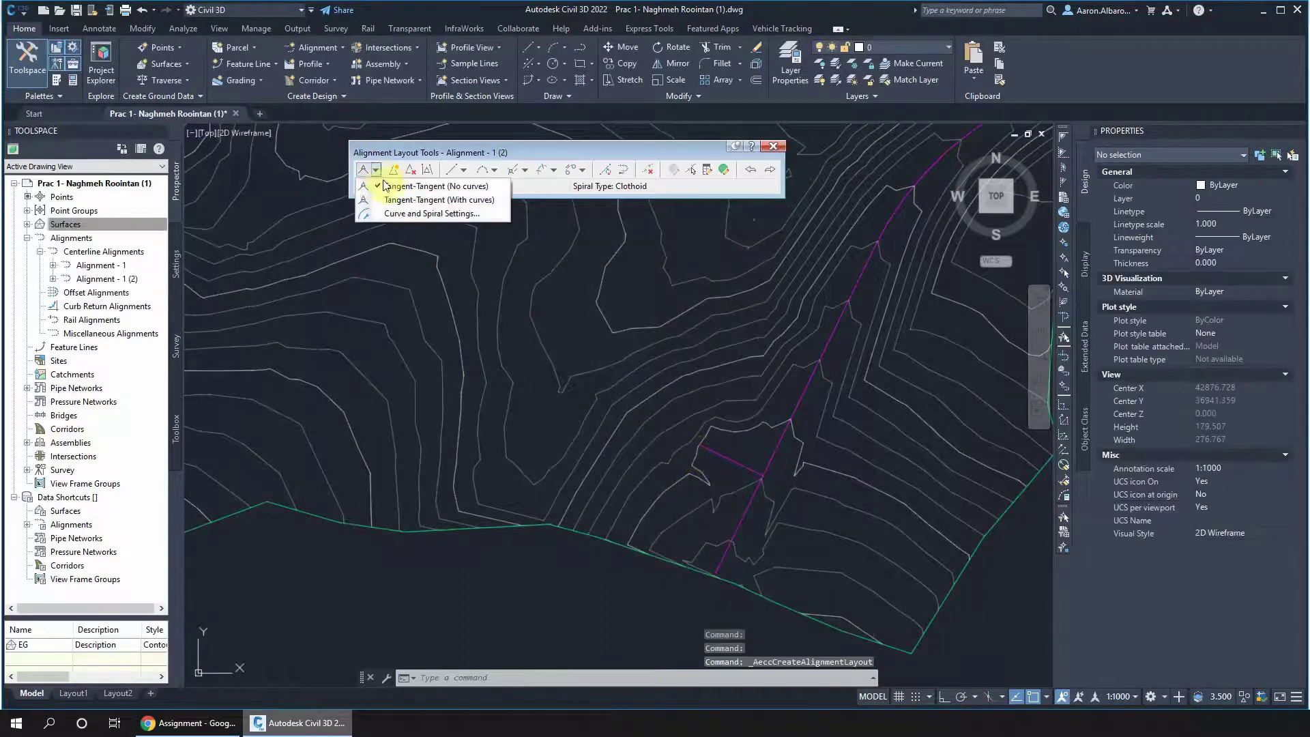
{"action": "left_click", "coordinate": [438, 199]}
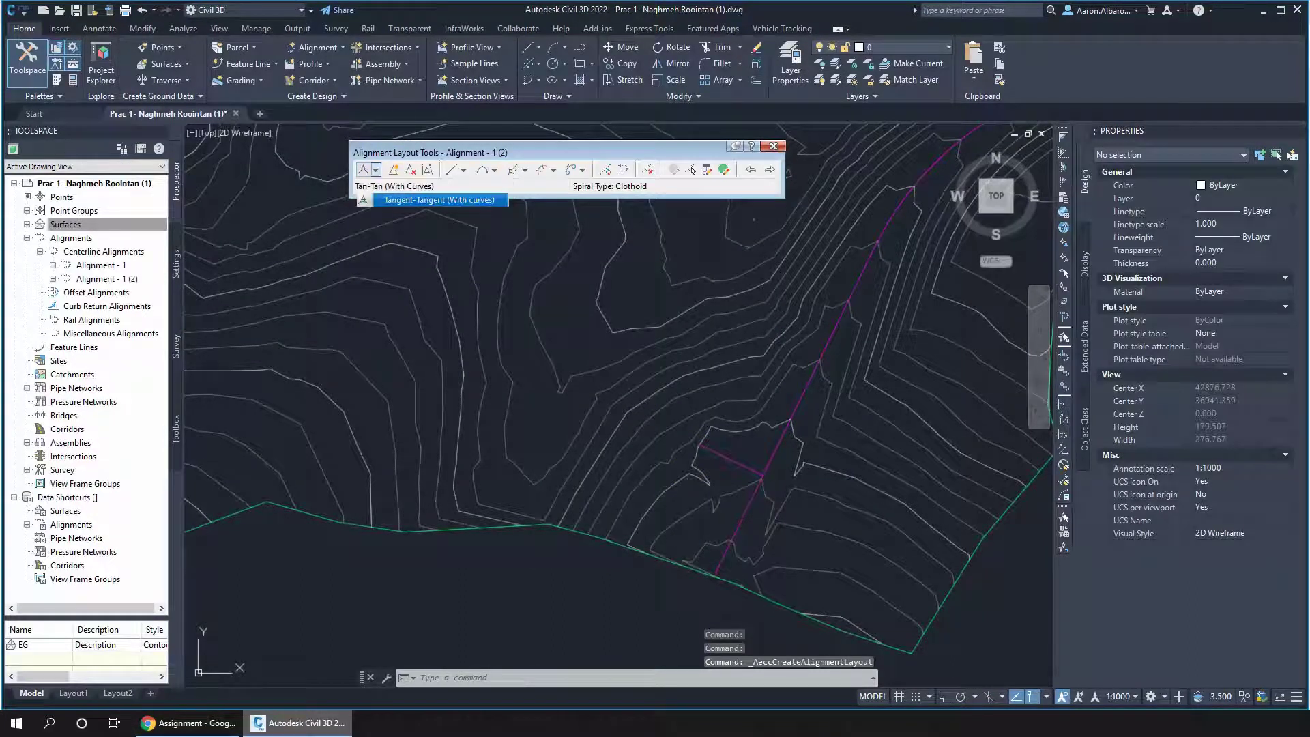
{"action": "left_click", "coordinate": [705, 447]}
{"action": "scroll", "coordinate": [704, 447], "scroll_direction": "down", "scroll_amount": 3}
{"action": "scroll", "coordinate": [614, 471], "scroll_direction": "down", "scroll_amount": 2}
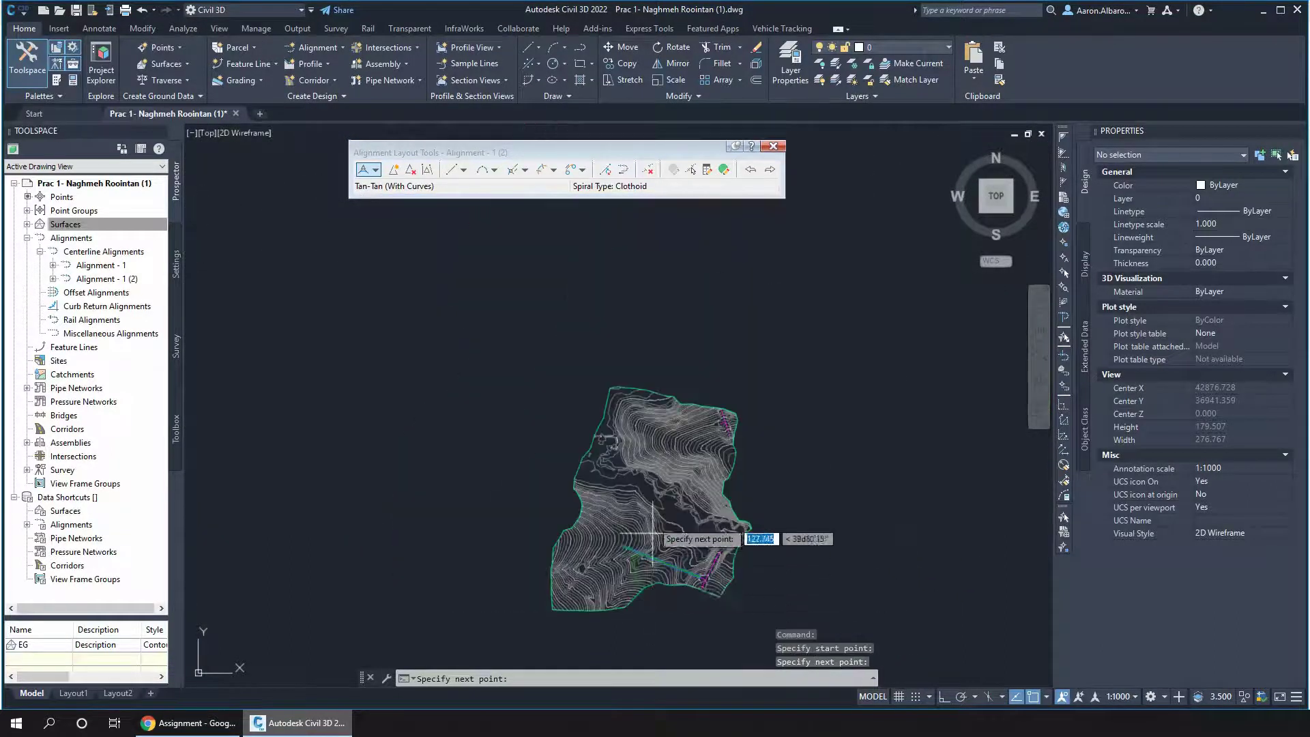
{"action": "scroll", "coordinate": [641, 424], "scroll_direction": "up", "scroll_amount": 1}
{"action": "scroll", "coordinate": [744, 368], "scroll_direction": "up", "scroll_amount": 4}
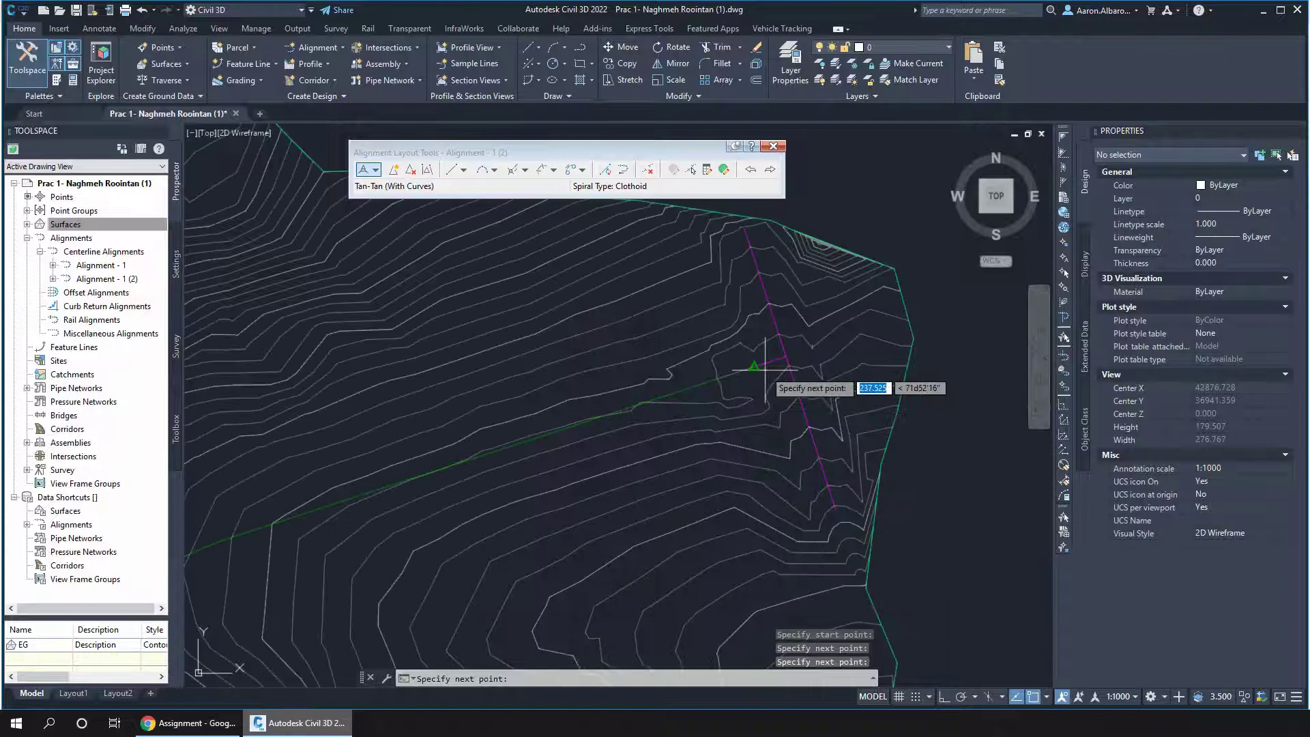
{"action": "left_click", "coordinate": [725, 376]}
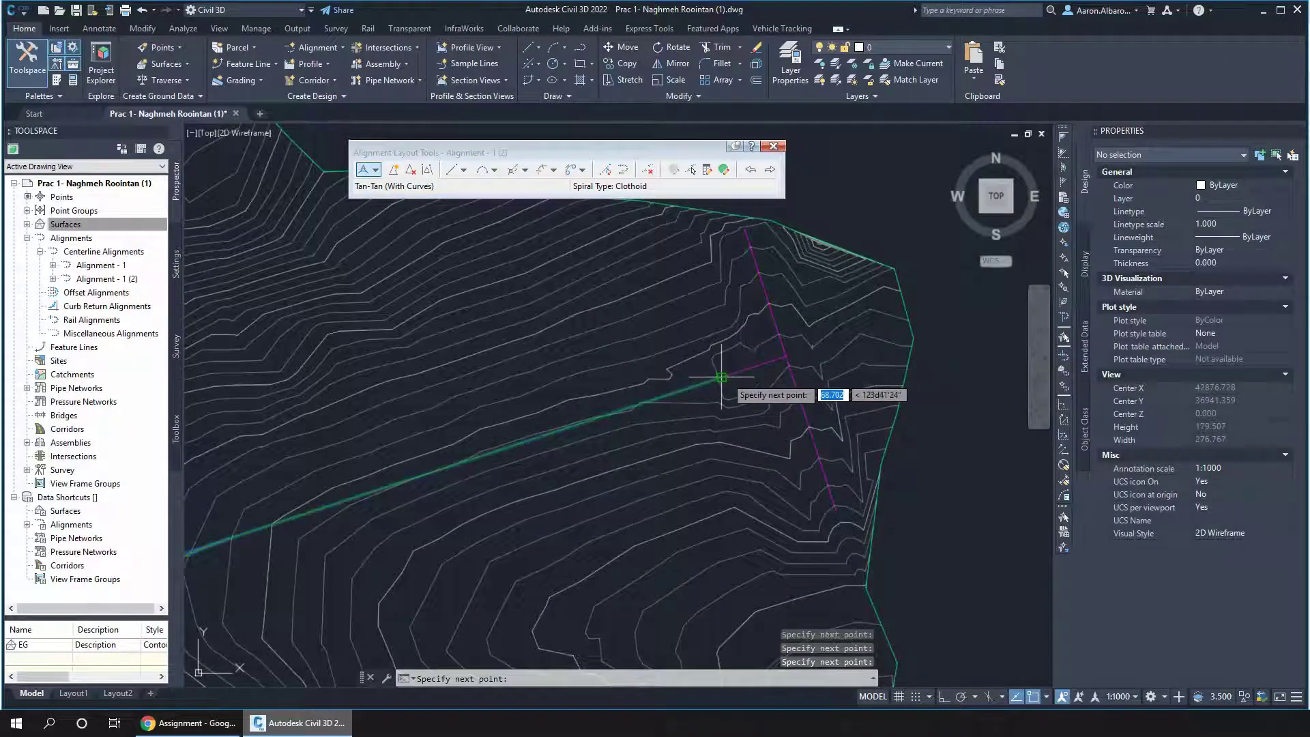
{"action": "key", "text": "Escape"}
{"action": "scroll", "coordinate": [604, 283], "scroll_direction": "down", "scroll_amount": 5}
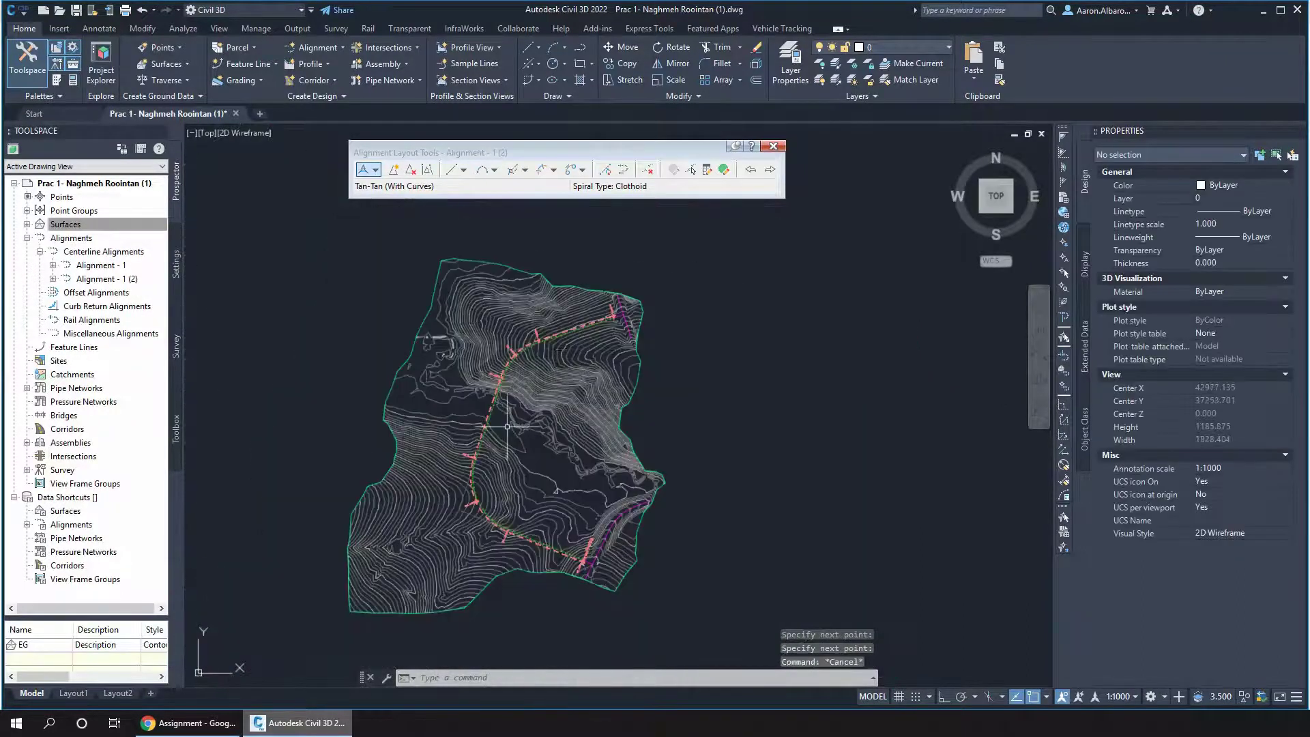
{"action": "left_click", "coordinate": [773, 146]}
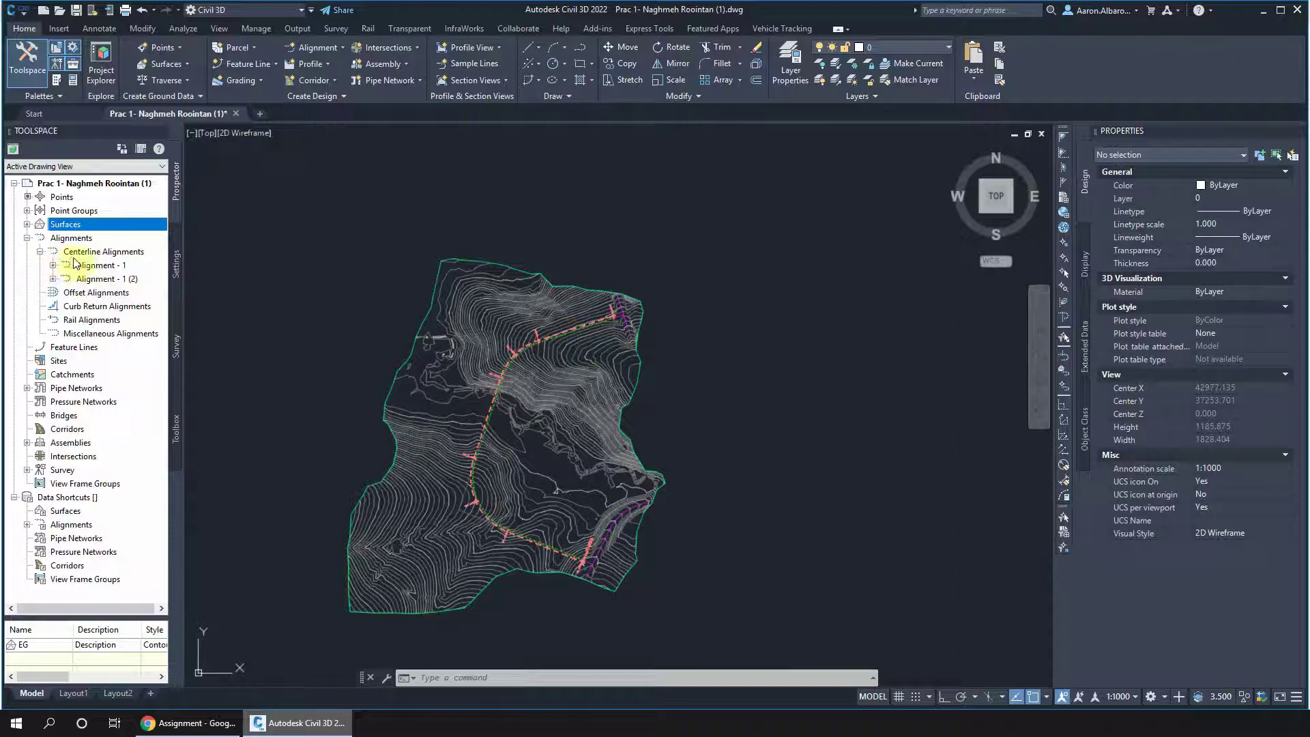
{"action": "right_click", "coordinate": [96, 268]}
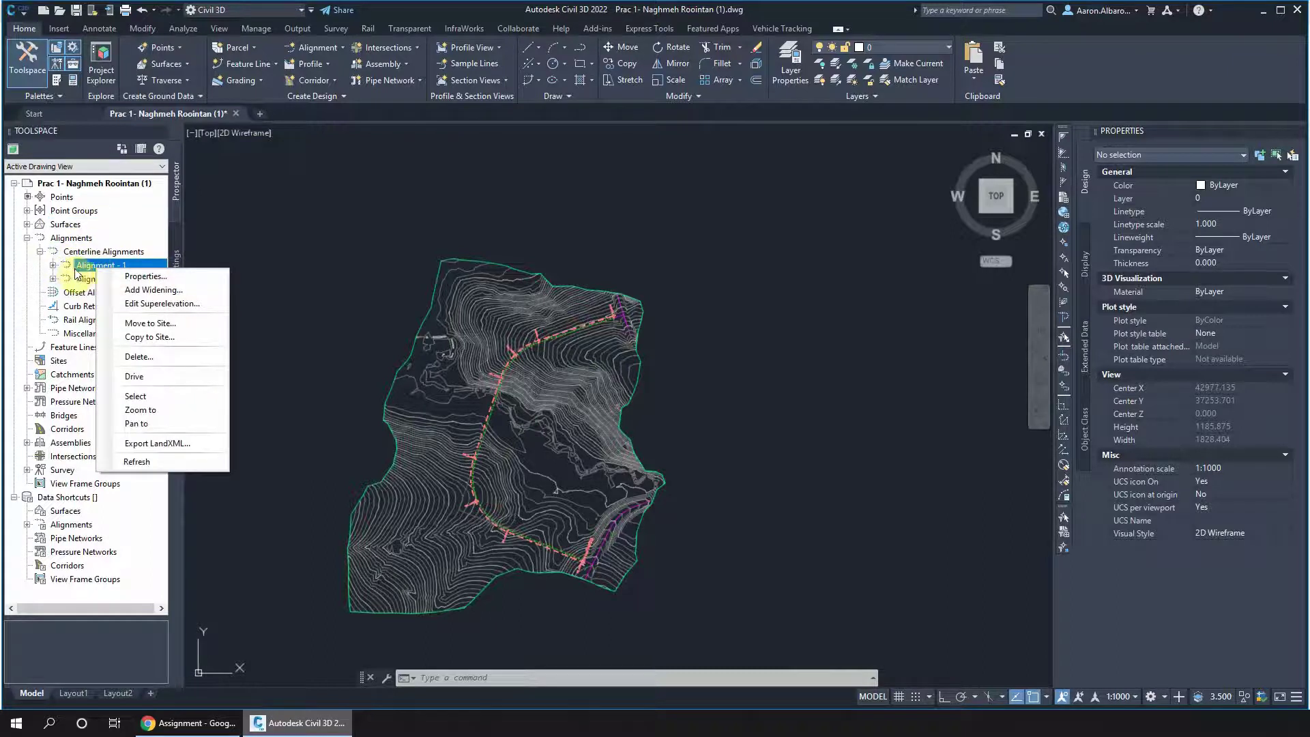
{"action": "left_click", "coordinate": [411, 355]}
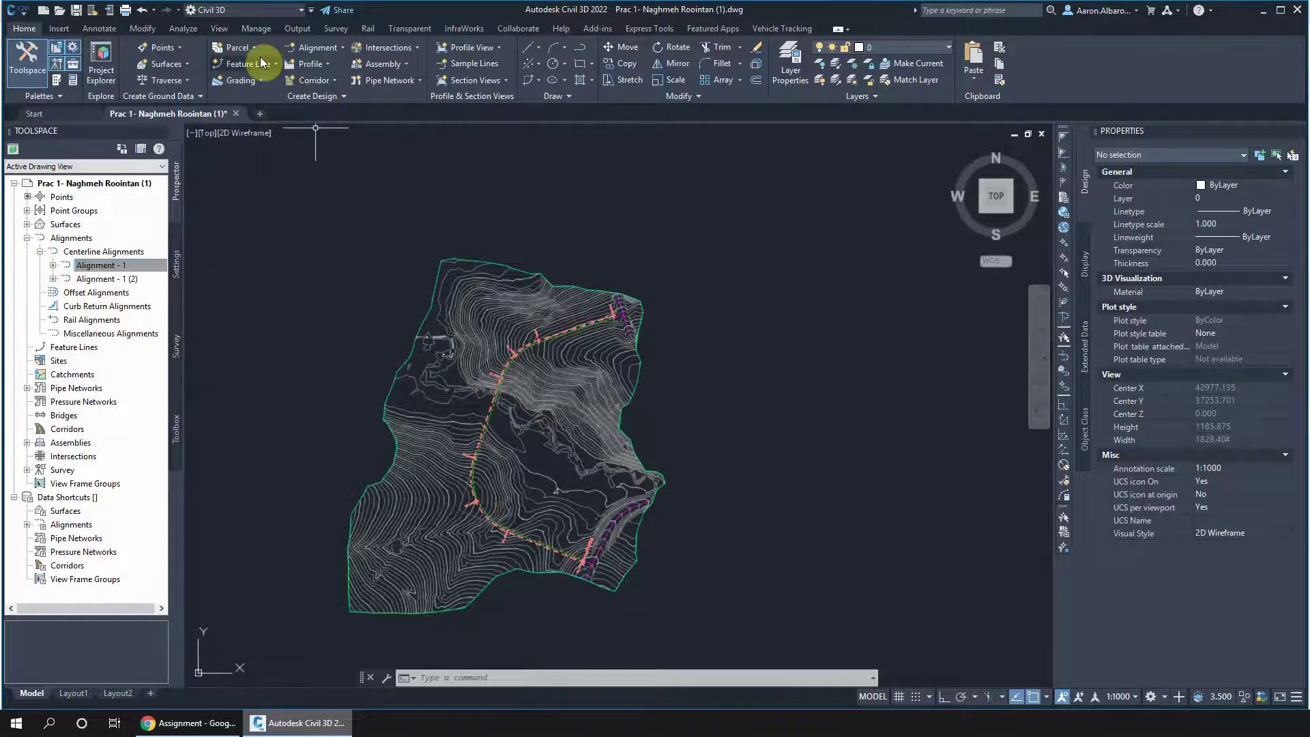
{"action": "left_click", "coordinate": [318, 47]}
{"action": "left_click", "coordinate": [317, 232]}
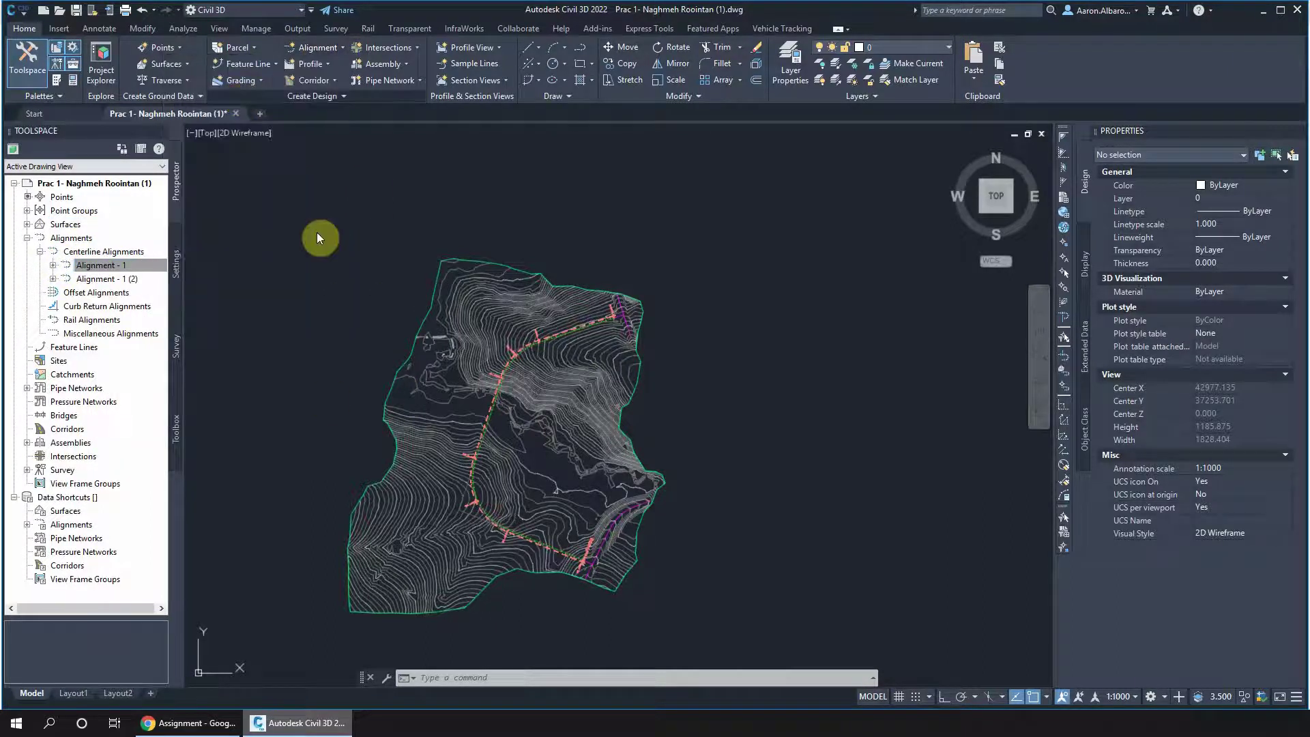
{"action": "left_click", "coordinate": [323, 49]}
{"action": "left_click", "coordinate": [788, 105]}
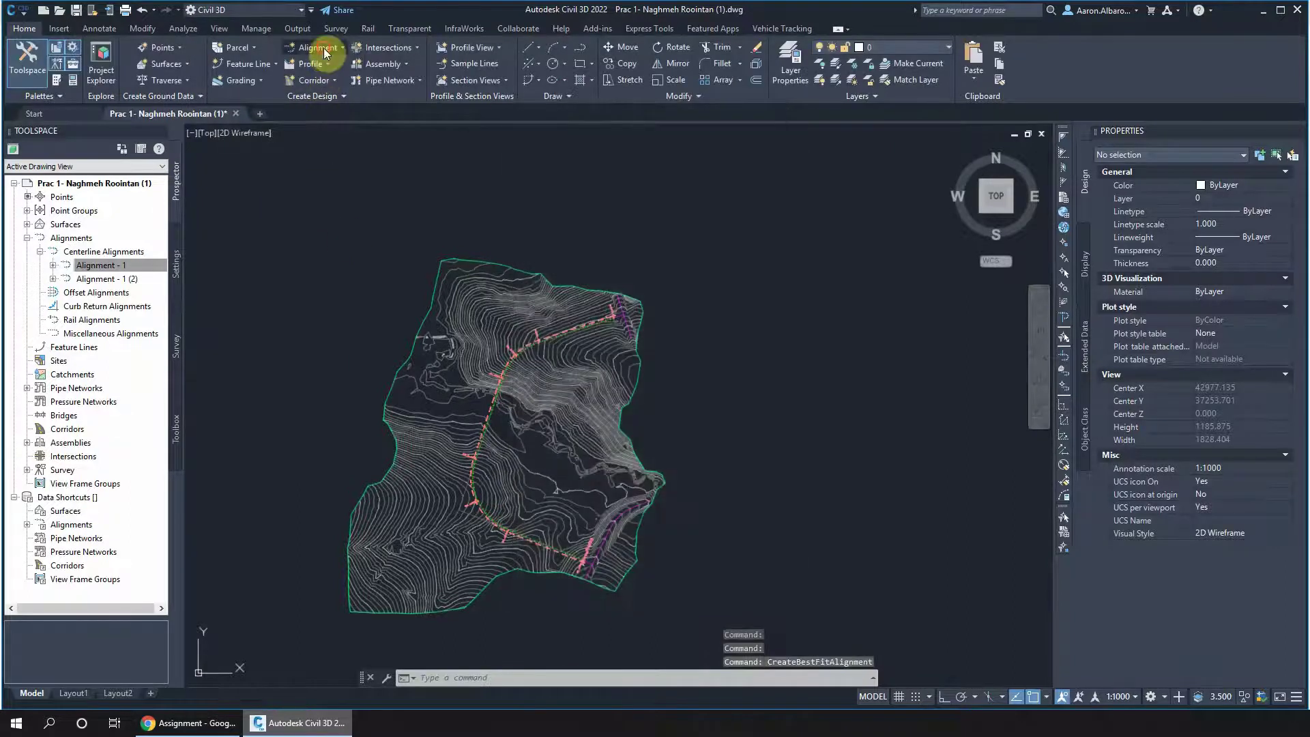
- Create another layout alignment with the default site, Proposed style and All Labels label set
{"action": "left_click", "coordinate": [323, 48]}
{"action": "left_click", "coordinate": [289, 152]}
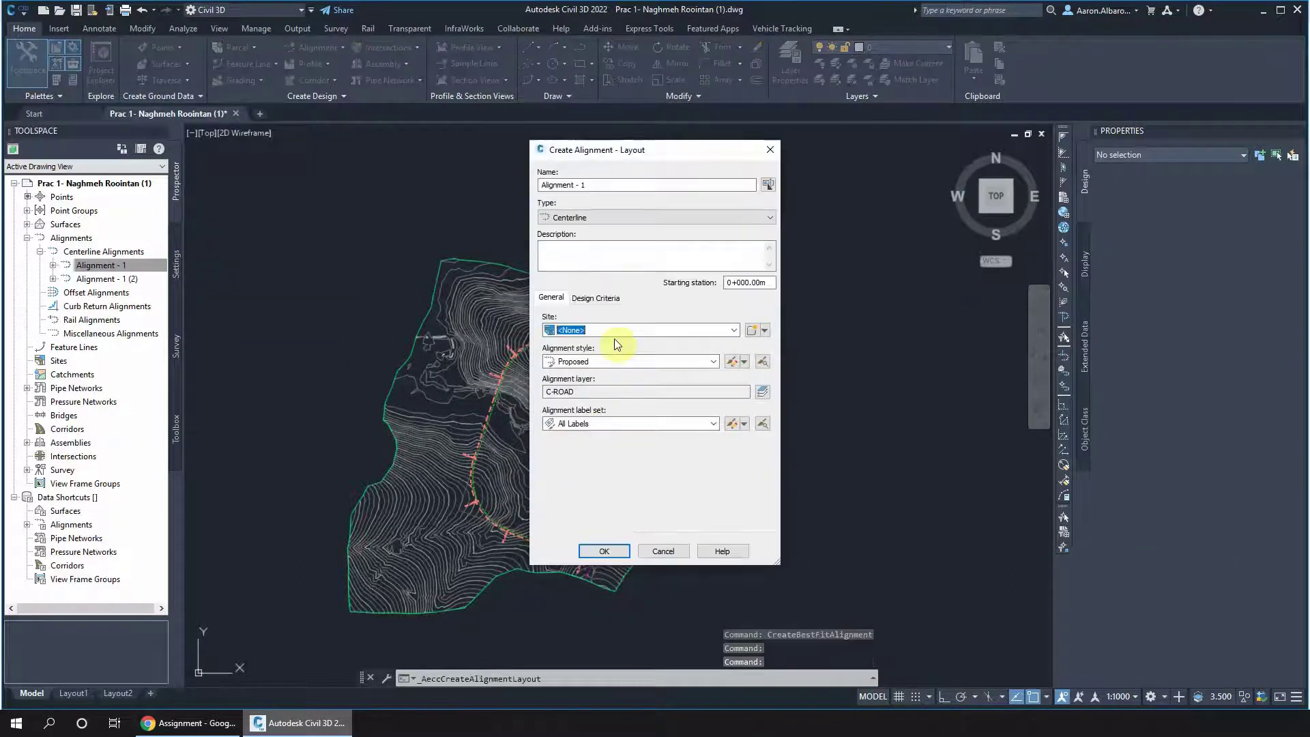
{"action": "left_click", "coordinate": [602, 550]}
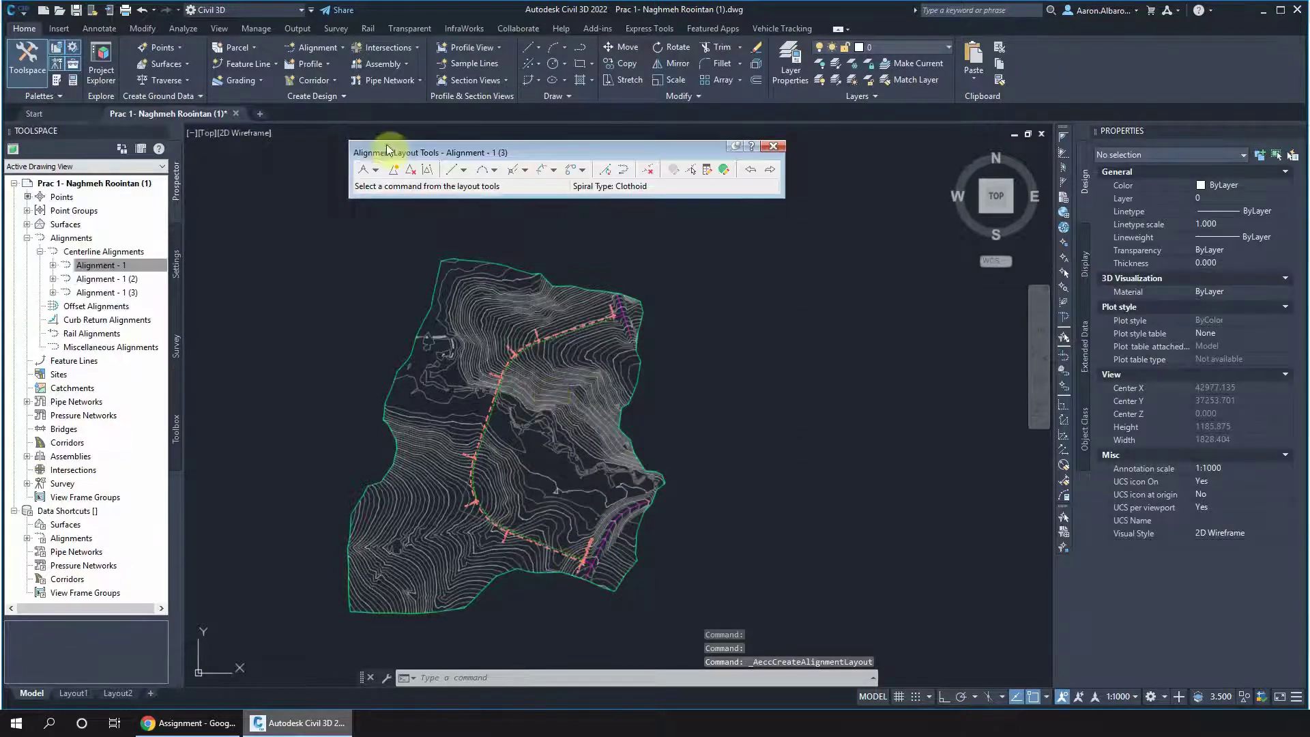
- Try to draw tangents with curves from the southern road's side branch, and close the alignment layout tools
{"action": "left_click", "coordinate": [375, 170]}
{"action": "left_click", "coordinate": [409, 200]}
{"action": "scroll", "coordinate": [596, 522], "scroll_direction": "up", "scroll_amount": 5}
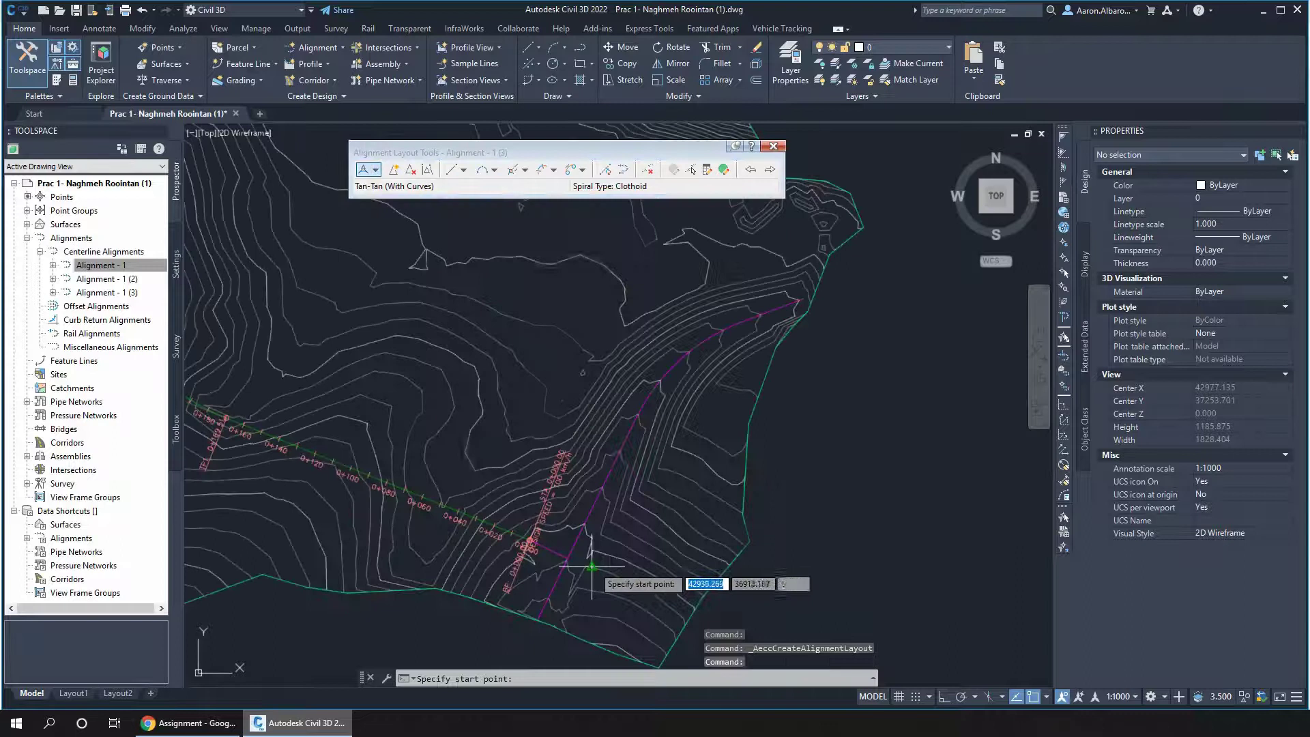
{"action": "left_click", "coordinate": [570, 544]}
{"action": "scroll", "coordinate": [569, 543], "scroll_direction": "down", "scroll_amount": 5}
{"action": "key", "text": "Escape"}
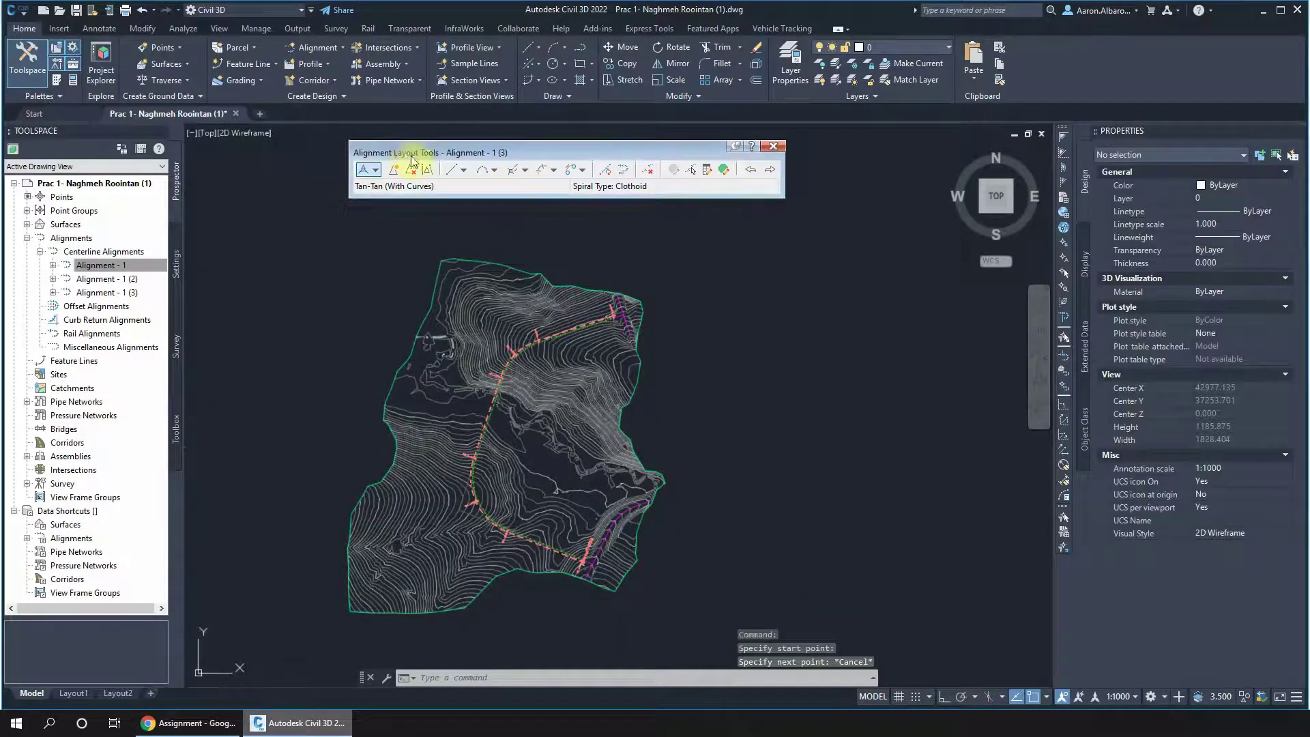
{"action": "left_click", "coordinate": [376, 170]}
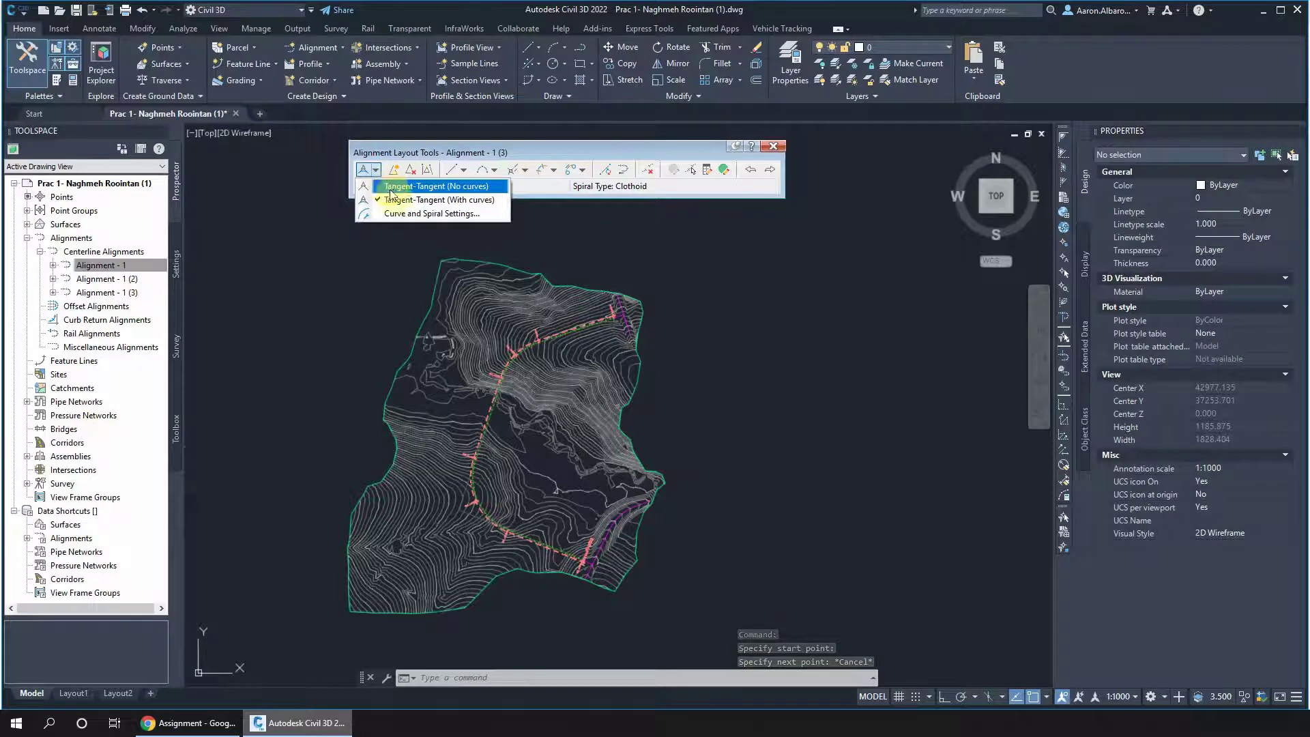
{"action": "left_click", "coordinate": [398, 213]}
{"action": "scroll", "coordinate": [600, 577], "scroll_direction": "up", "scroll_amount": 5}
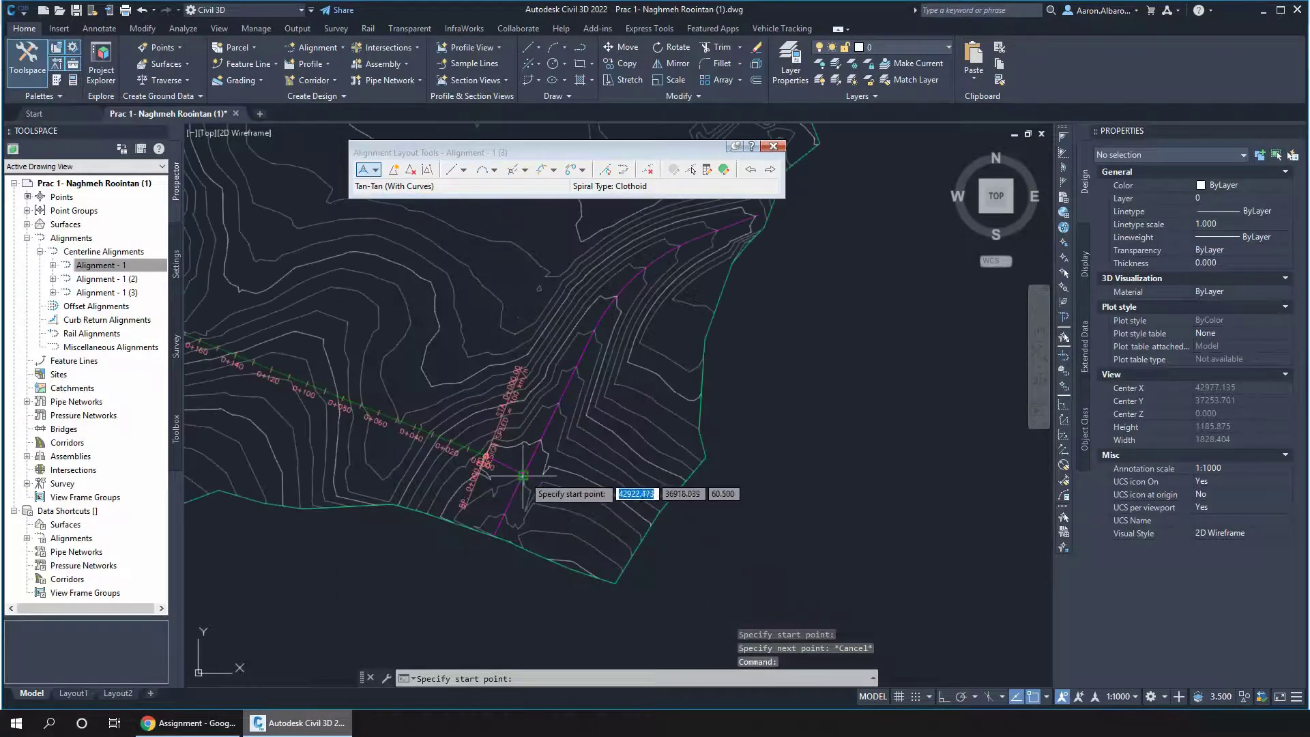
{"action": "key", "text": "Return"}
{"action": "scroll", "coordinate": [402, 314], "scroll_direction": "down", "scroll_amount": 5}
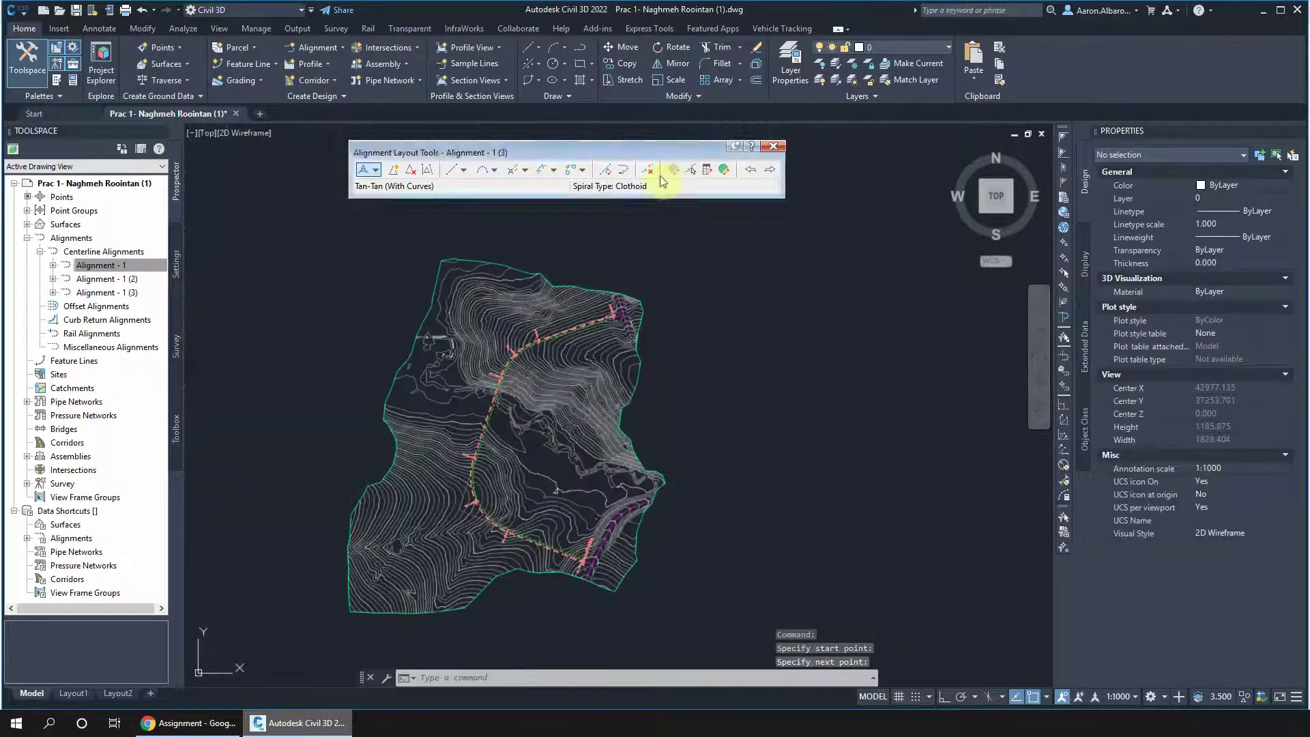
{"action": "left_click", "coordinate": [773, 147]}
- Create one more layout alignment, accepting the default settings
{"action": "left_click", "coordinate": [327, 47]}
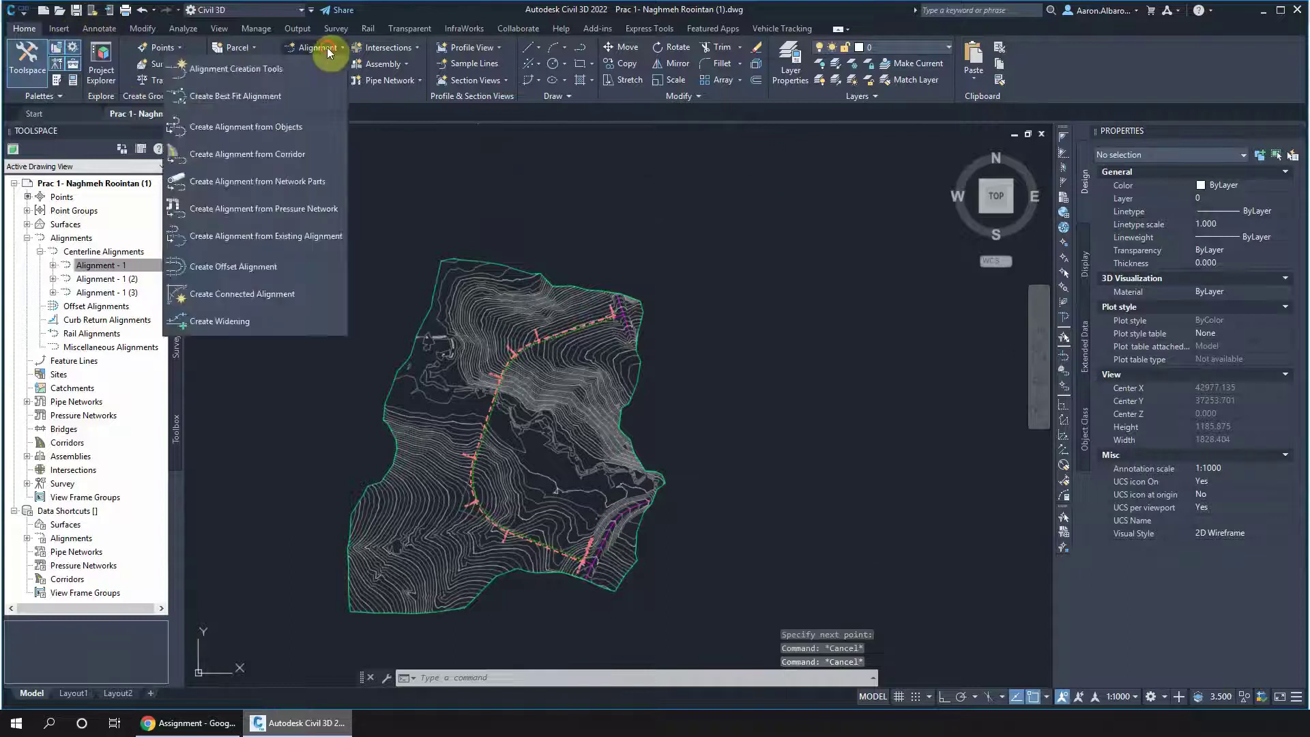
{"action": "left_click", "coordinate": [203, 59]}
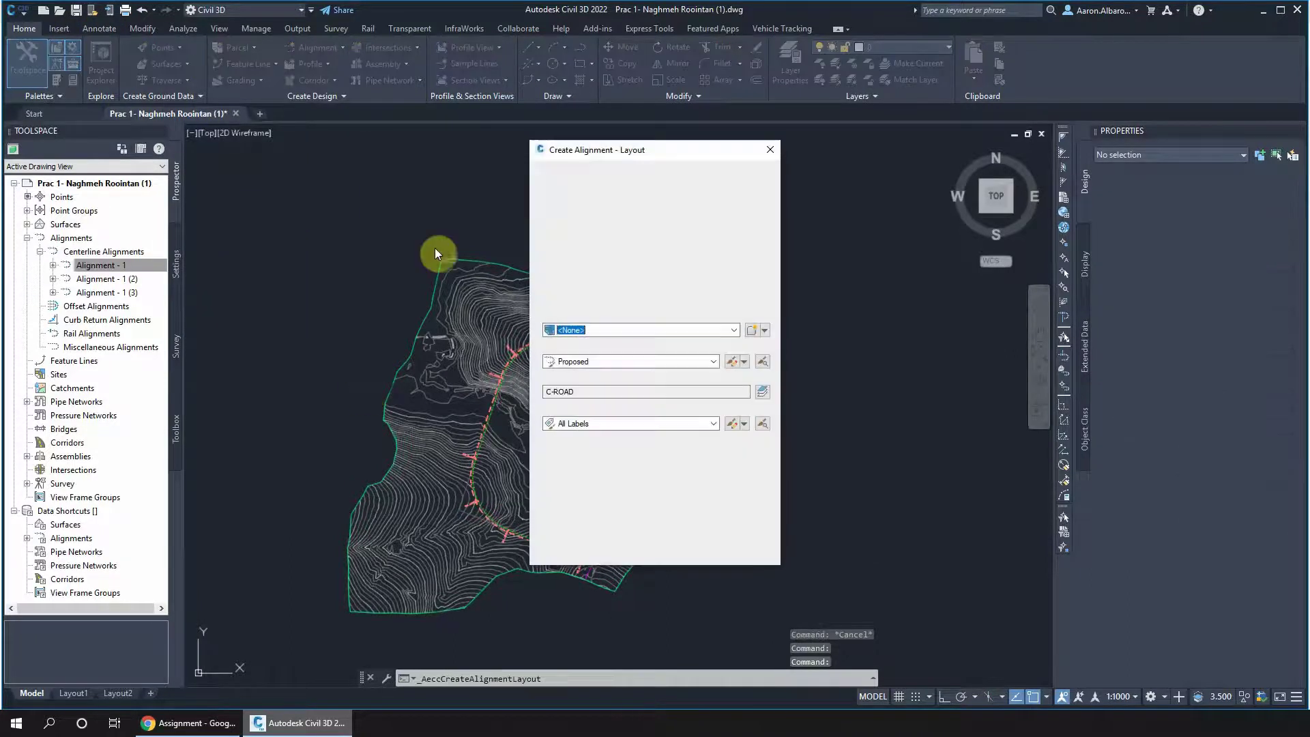
{"action": "left_click", "coordinate": [593, 550]}
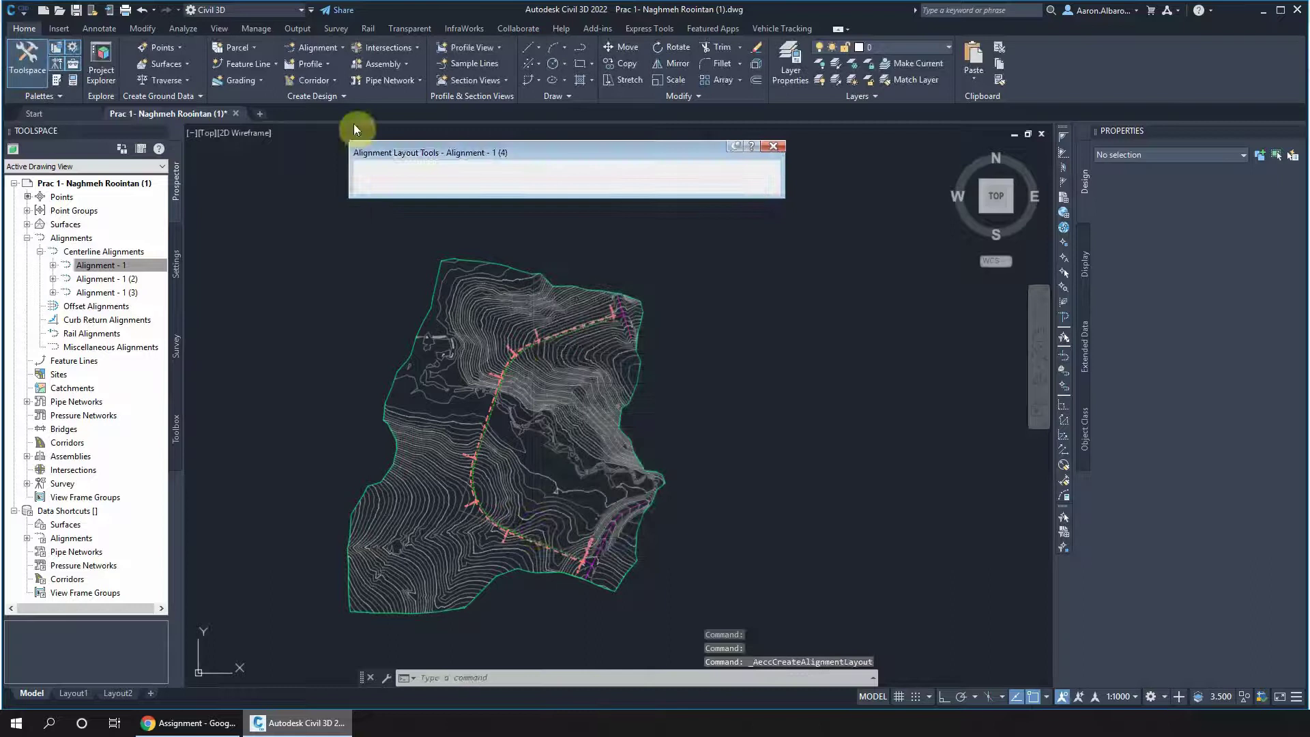
- Try to start a tangent-tangent layout with curves at the southern road's side branch, and close the layout tools
{"action": "left_click", "coordinate": [375, 169]}
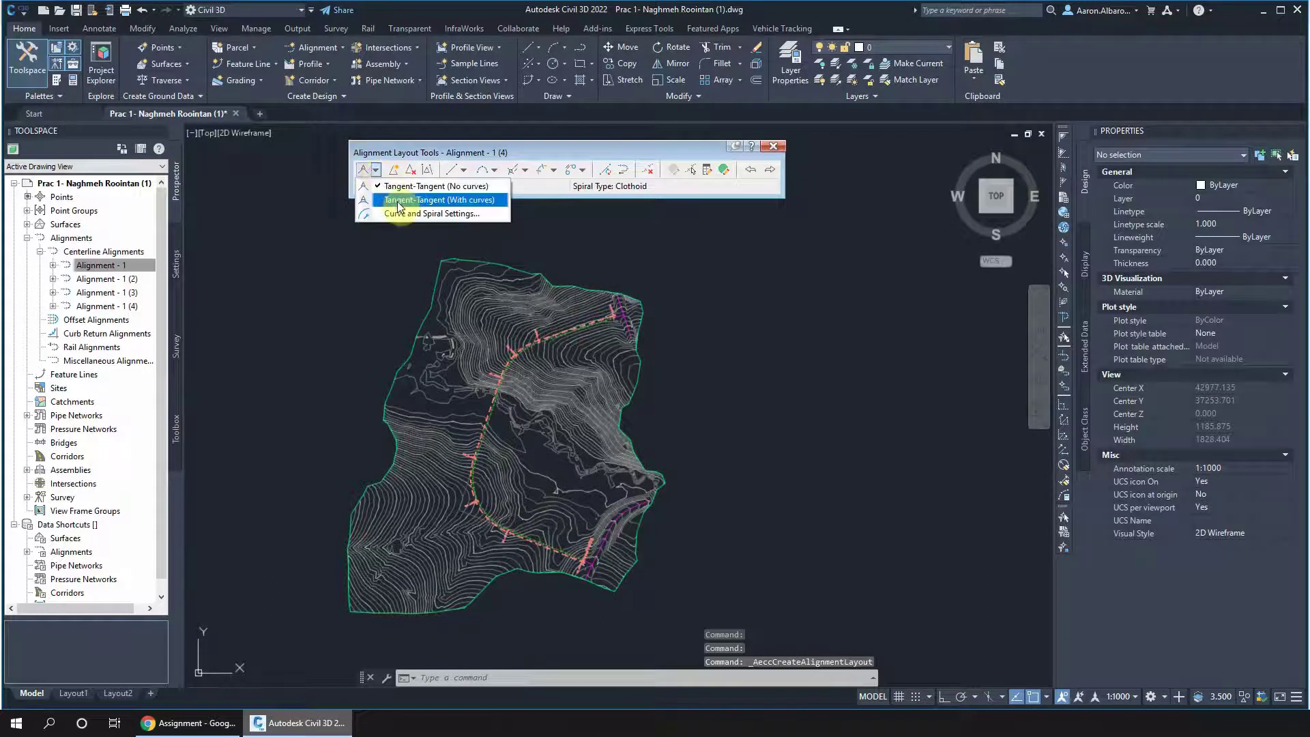
{"action": "left_click", "coordinate": [437, 199]}
{"action": "scroll", "coordinate": [600, 559], "scroll_direction": "up", "scroll_amount": 5}
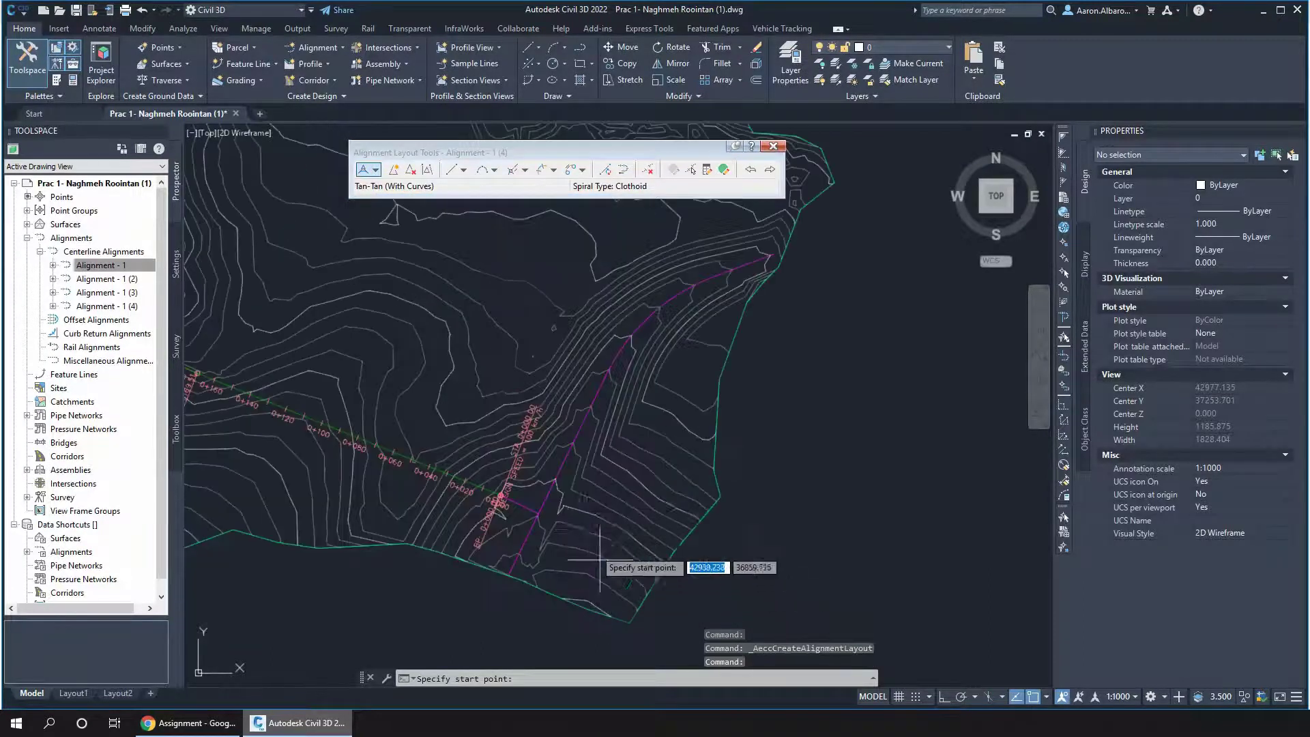
{"action": "left_click", "coordinate": [540, 522]}
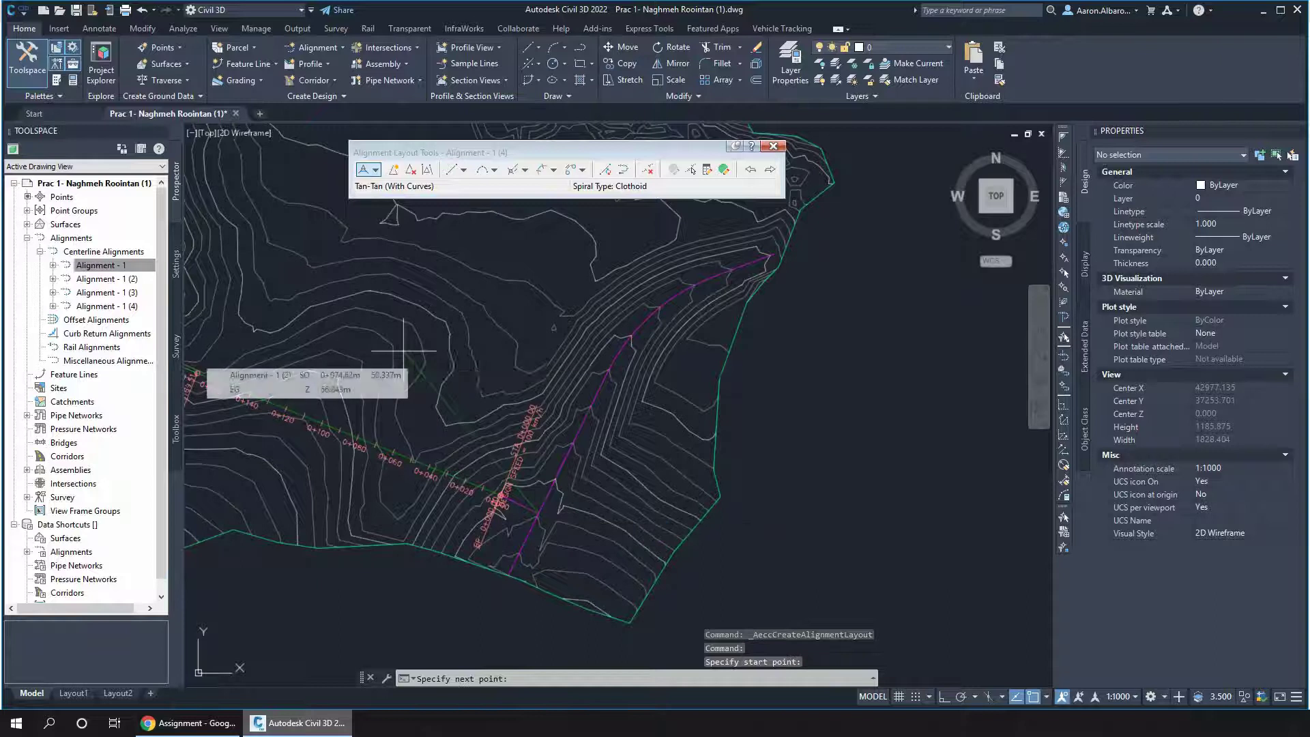
{"action": "key", "text": "Escape"}
{"action": "scroll", "coordinate": [403, 351], "scroll_direction": "down", "scroll_amount": 5}
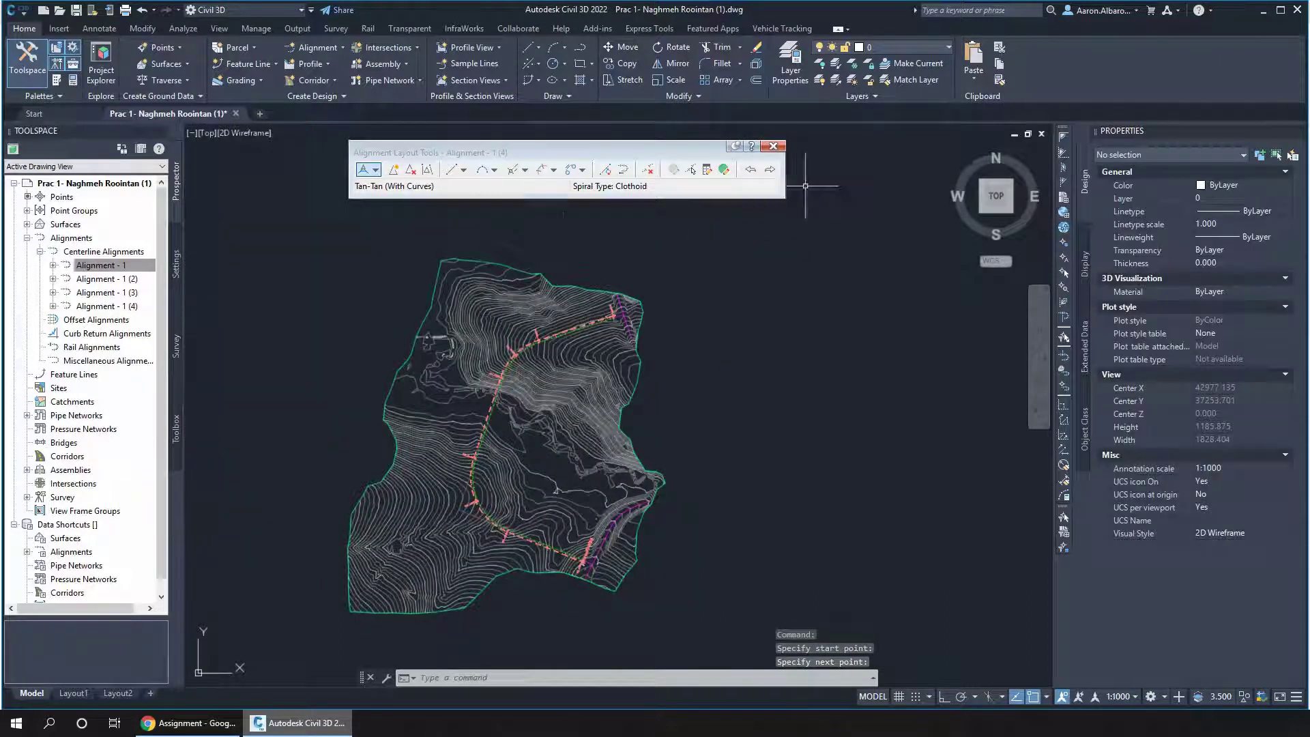
{"action": "left_click", "coordinate": [773, 146]}
- Examine the centerline alignments and select Alignment - 1 in the drawing to check whether it has any geometry
{"action": "left_click", "coordinate": [90, 261]}
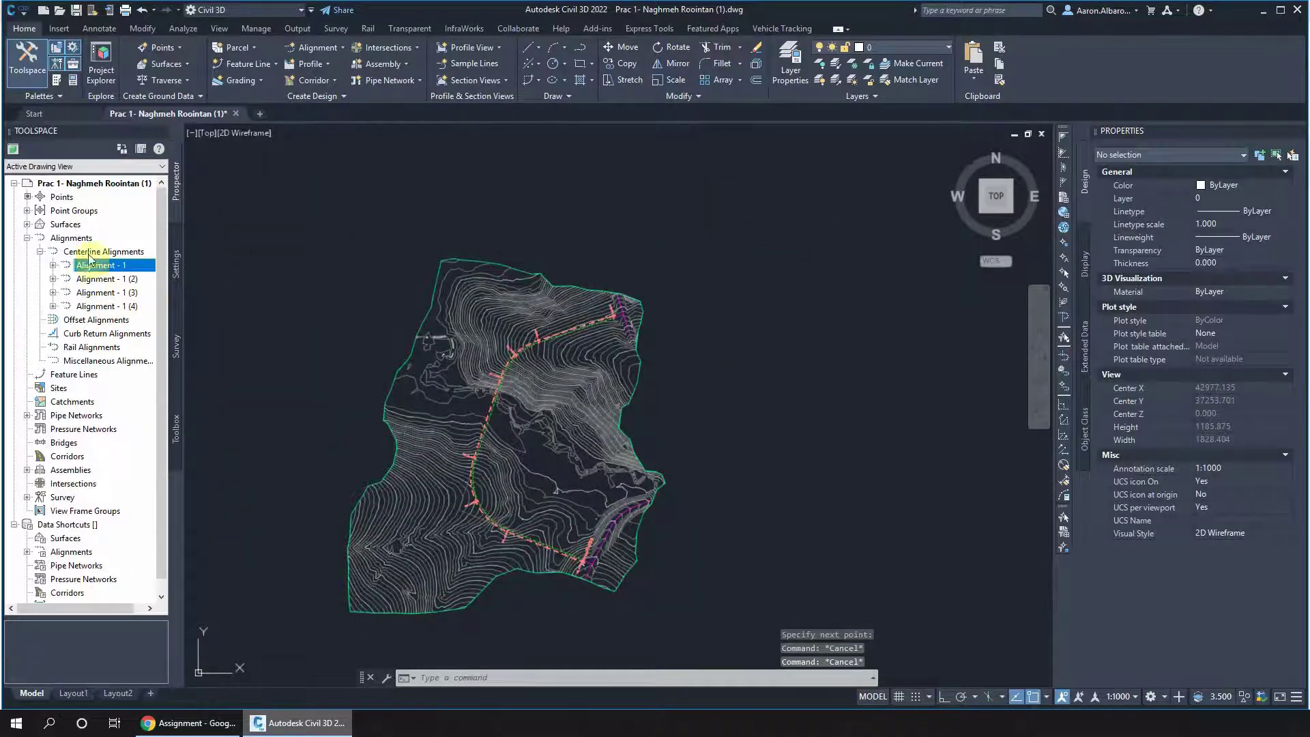
{"action": "mouse_move", "coordinate": [114, 309]}
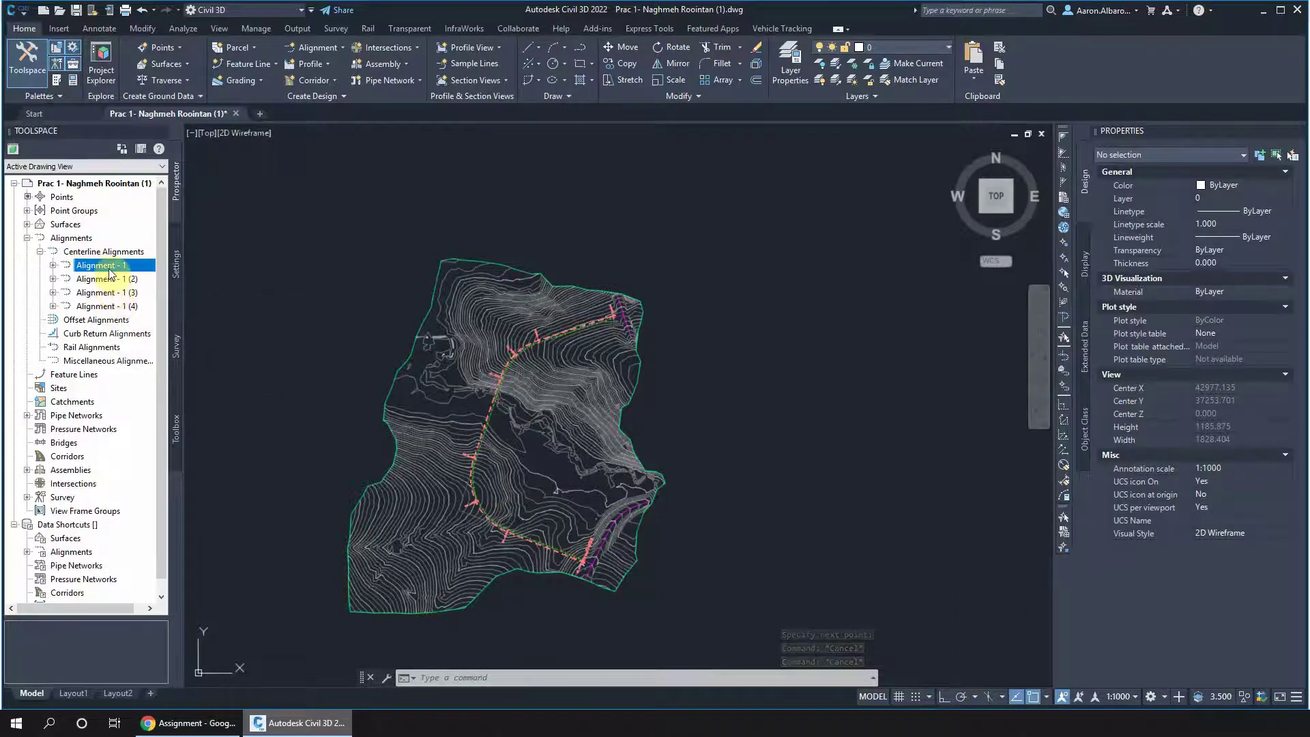
{"action": "mouse_move", "coordinate": [109, 284]}
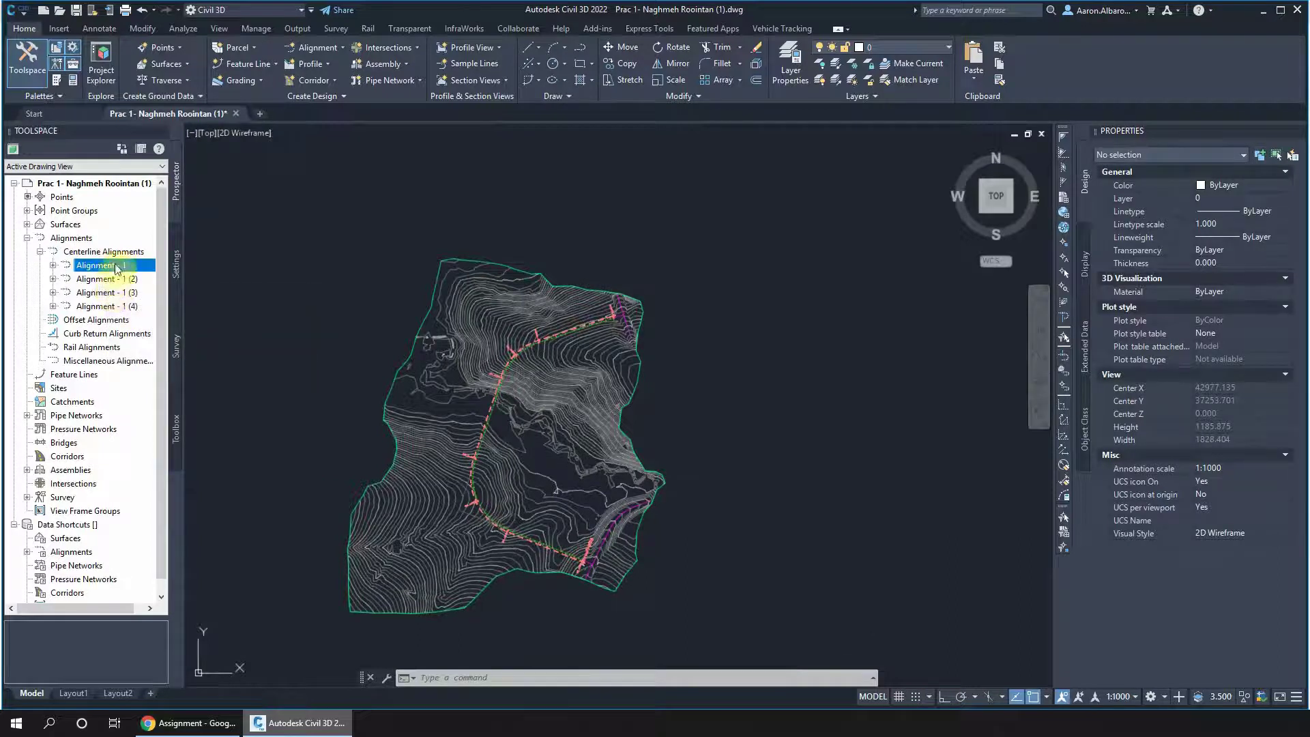
{"action": "mouse_move", "coordinate": [118, 311]}
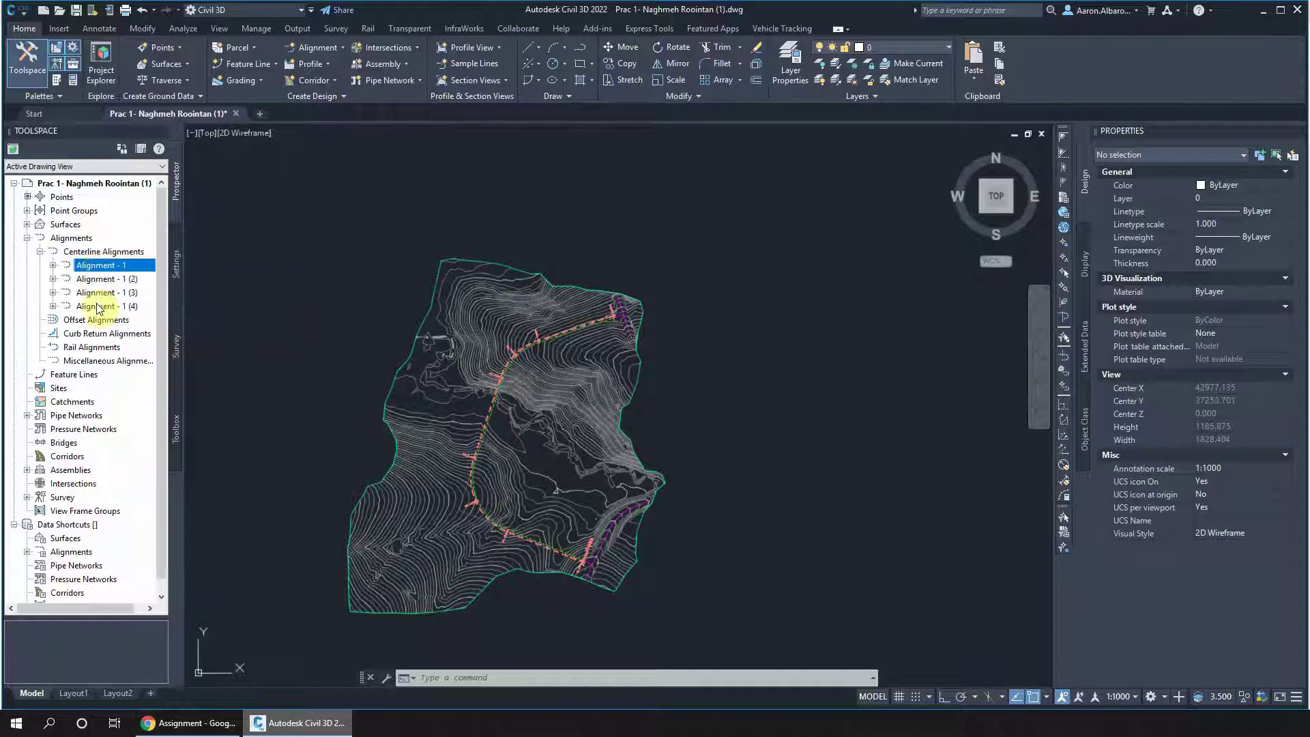
{"action": "mouse_move", "coordinate": [108, 273]}
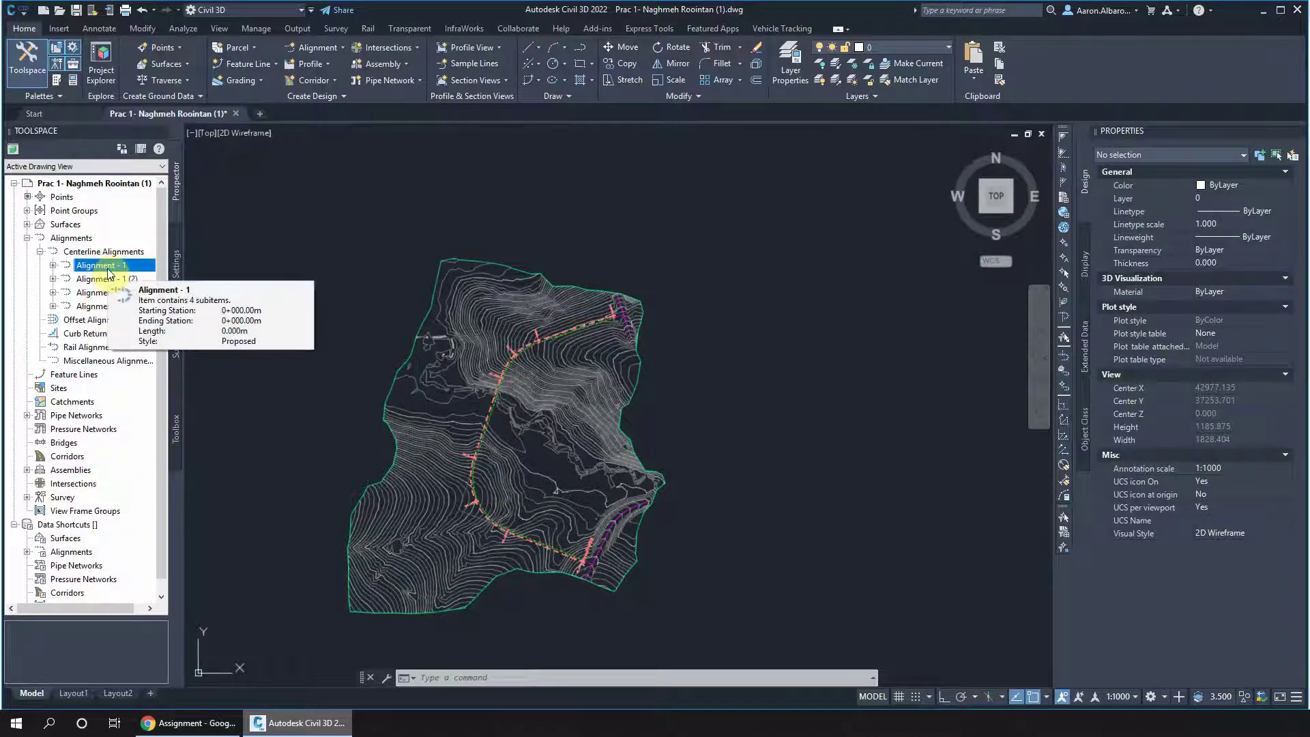
{"action": "right_click", "coordinate": [110, 266]}
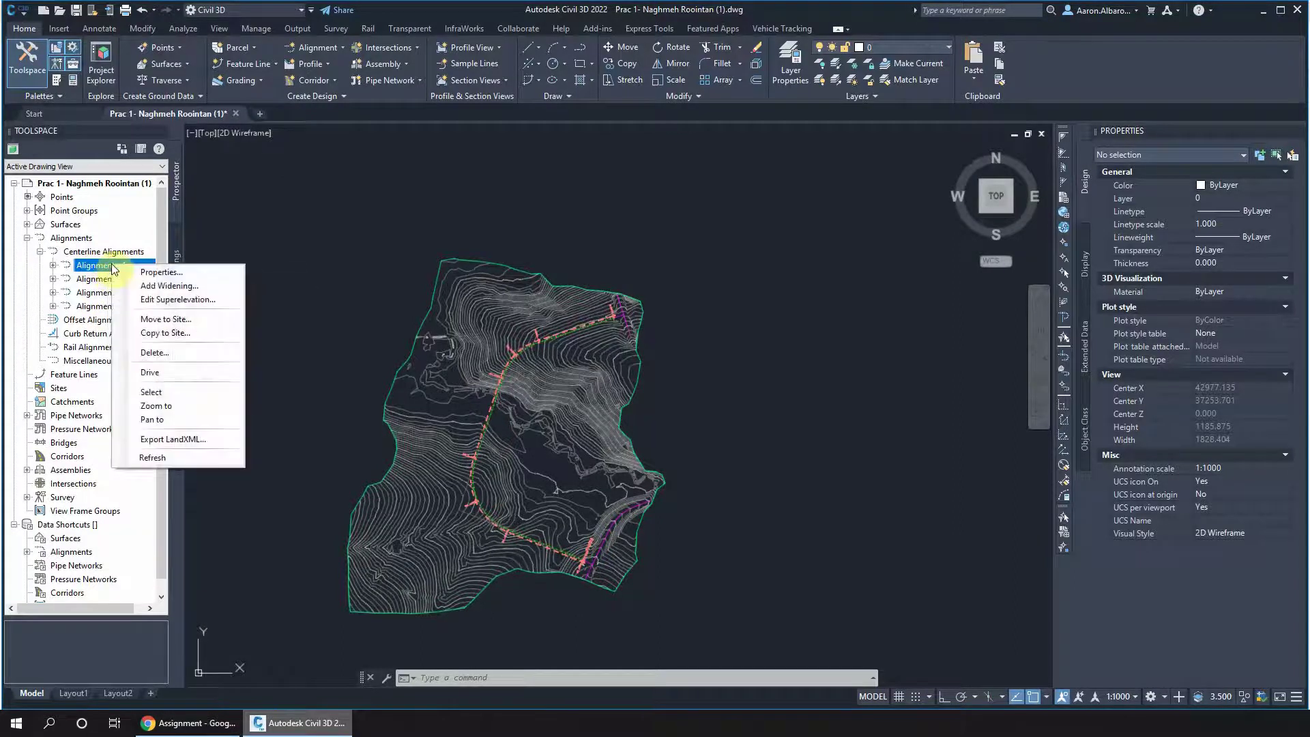
{"action": "left_click", "coordinate": [157, 394]}
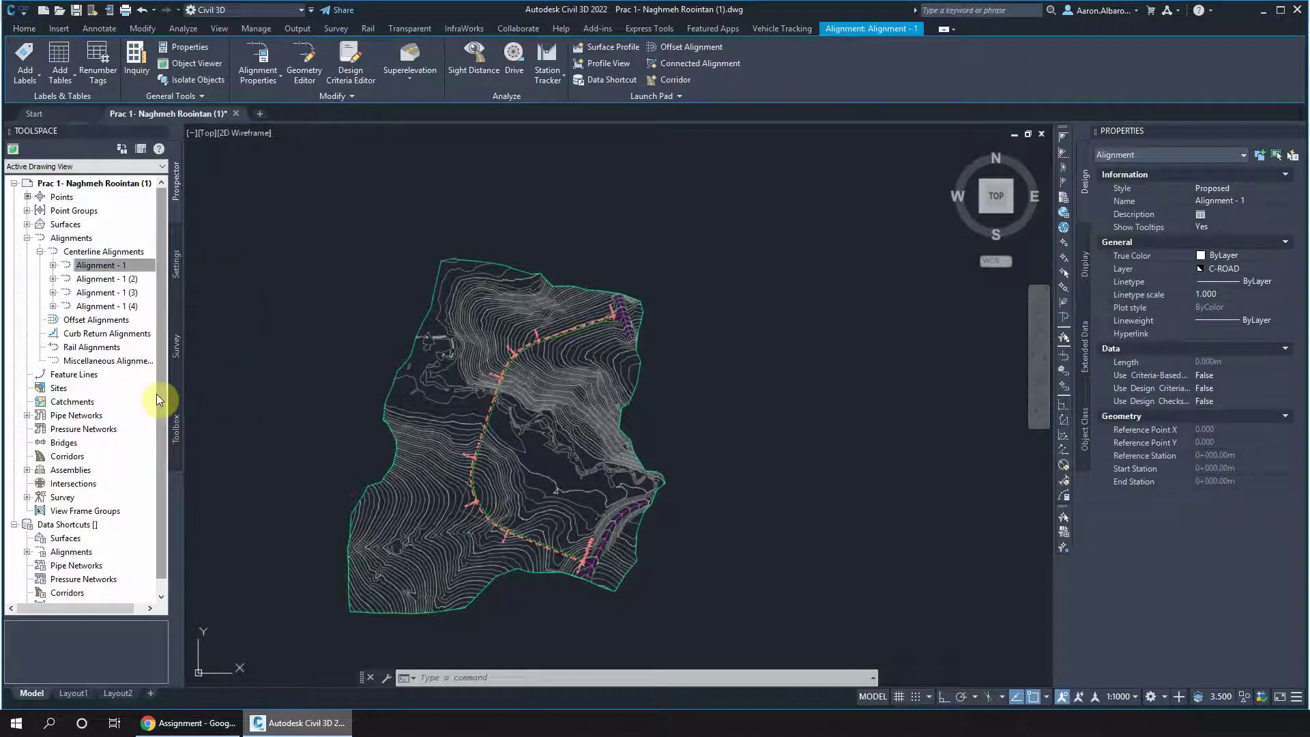
{"action": "right_click", "coordinate": [100, 269]}
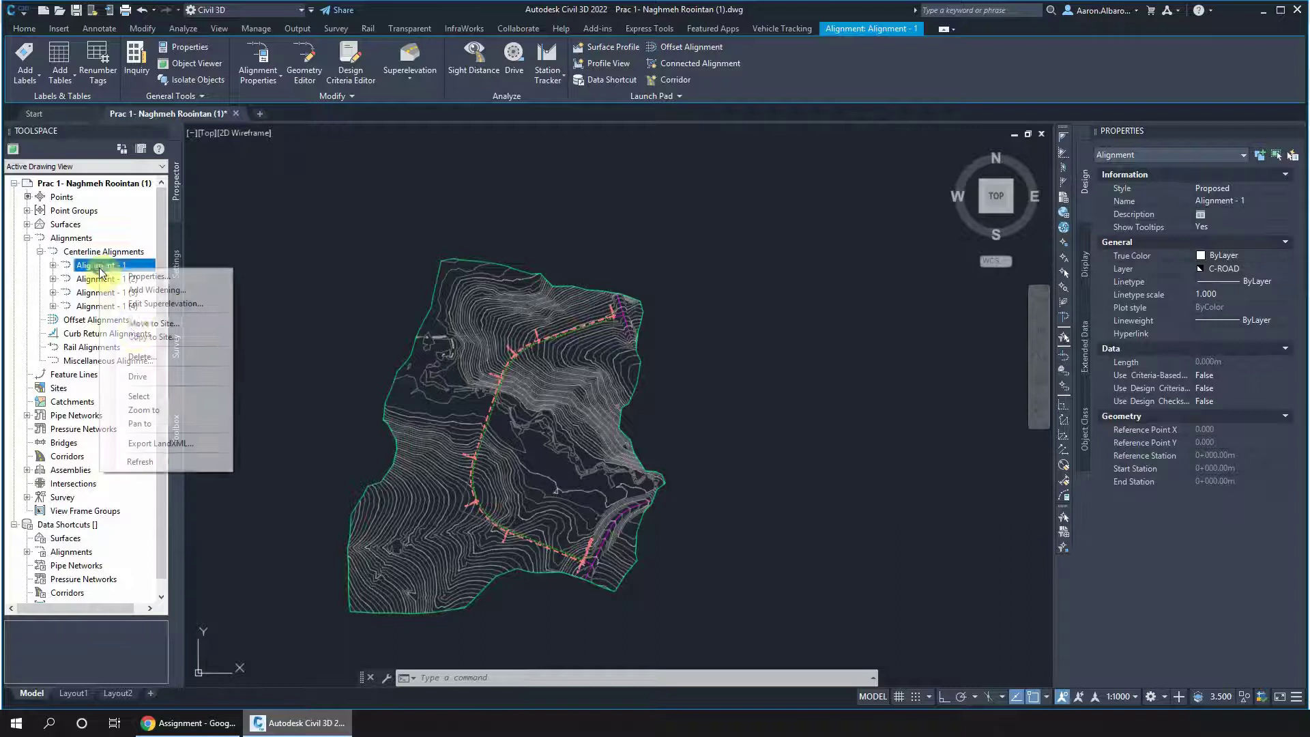
{"action": "left_click", "coordinate": [151, 402]}
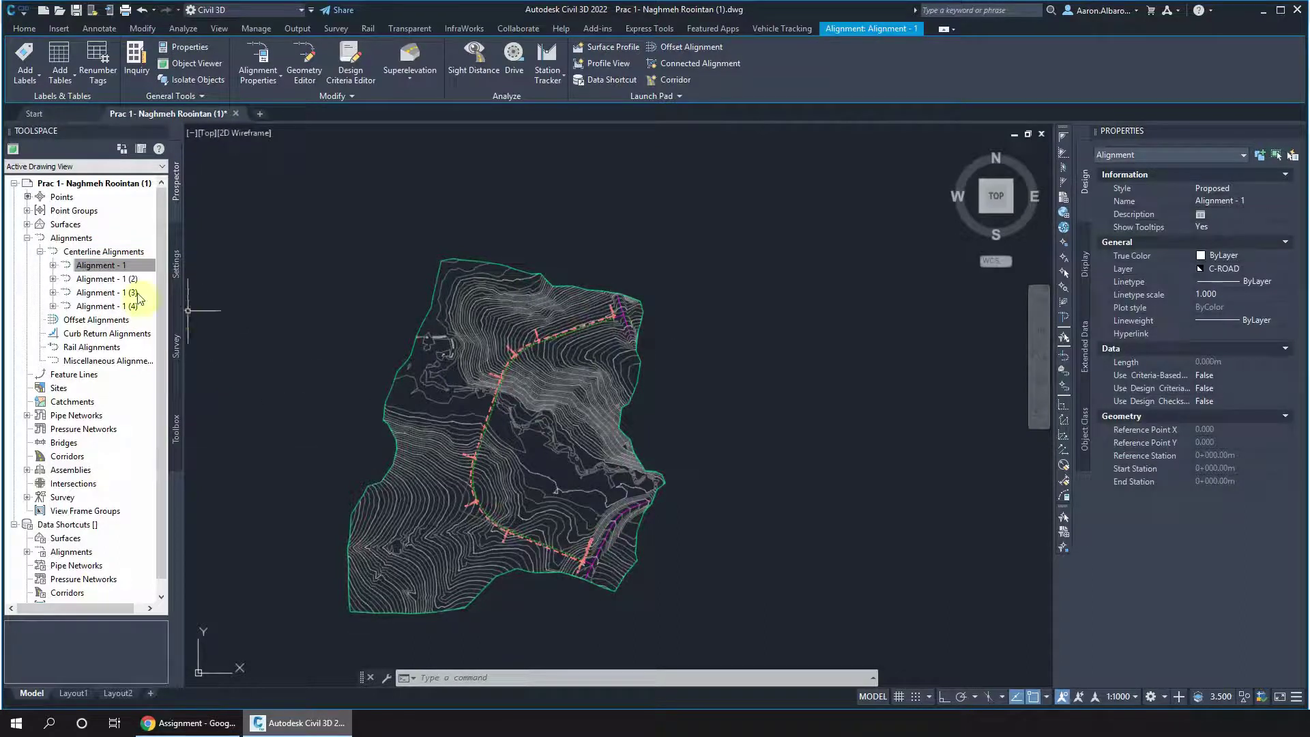
- Delete the centerline alignment Alignment - 1
{"action": "right_click", "coordinate": [106, 270]}
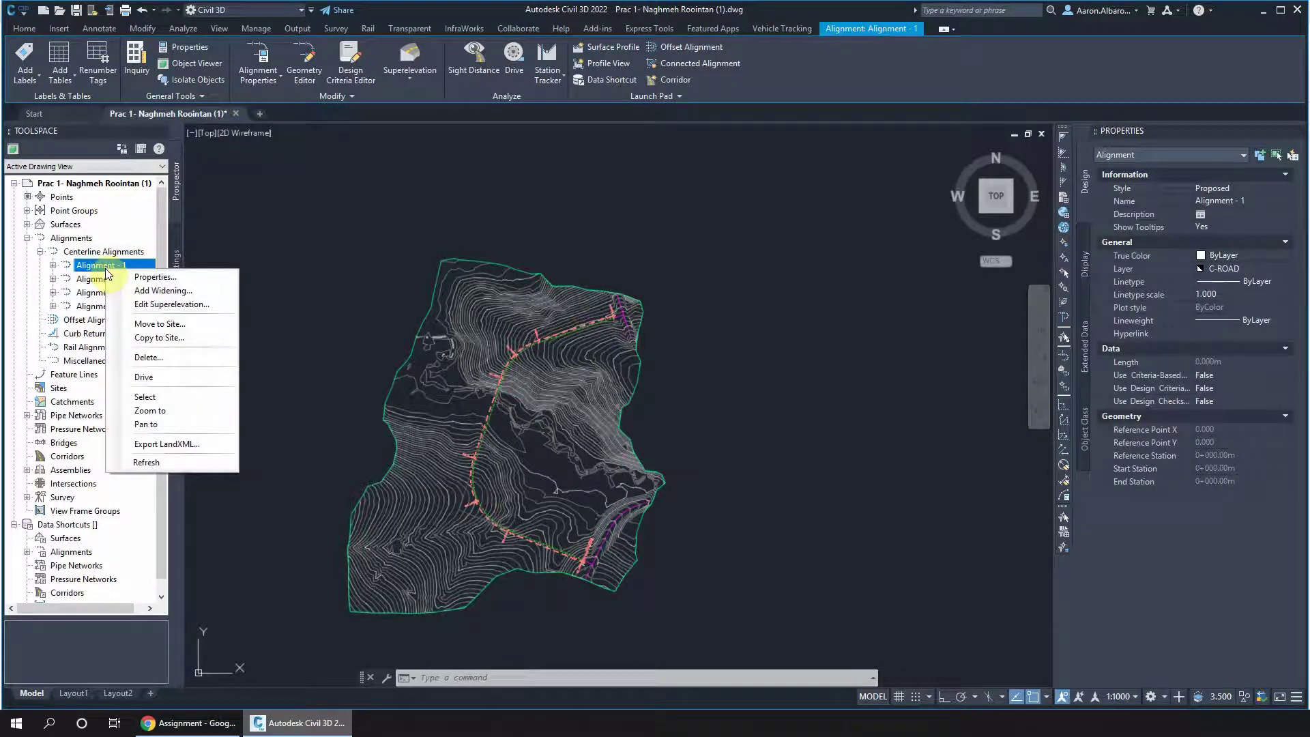
{"action": "left_click", "coordinate": [148, 357]}
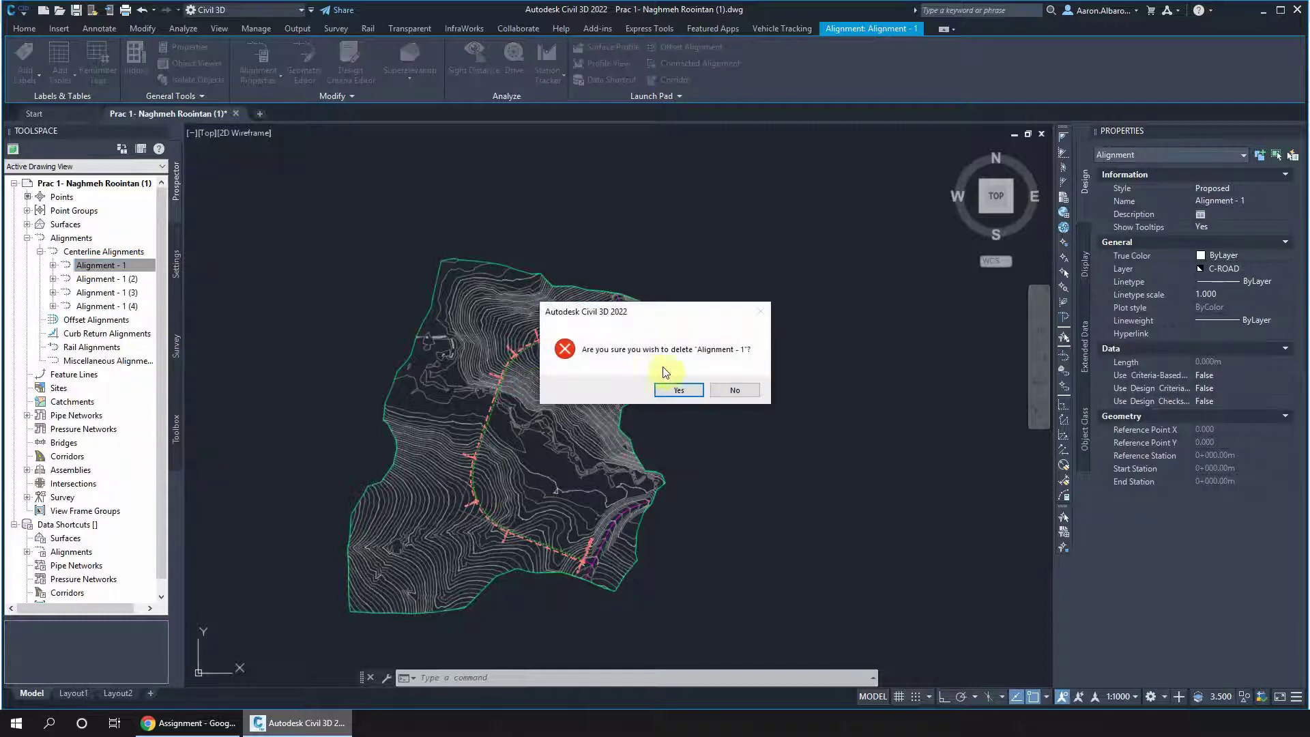
{"action": "left_click", "coordinate": [677, 392]}
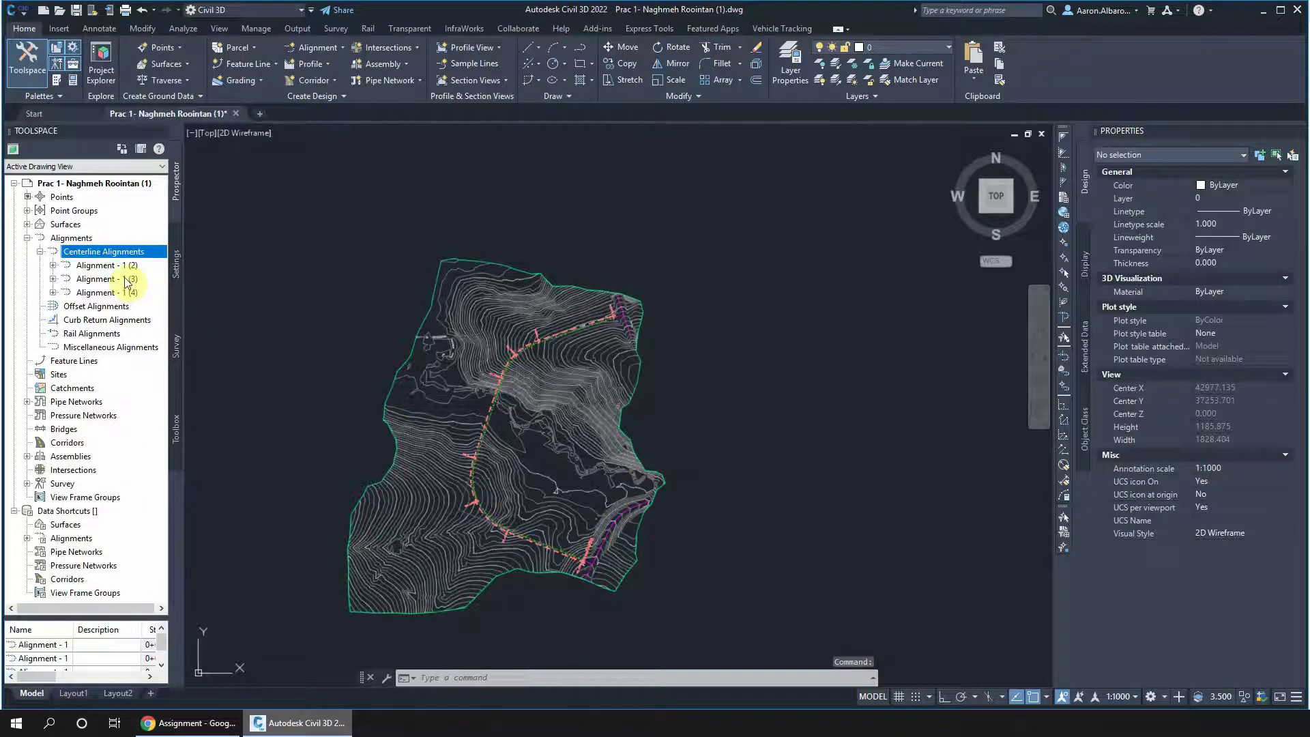
- Select Alignment - 1 (2) and Alignment - 1 (3) in turn in the drawing to check which one has geometry
{"action": "right_click", "coordinate": [109, 265]}
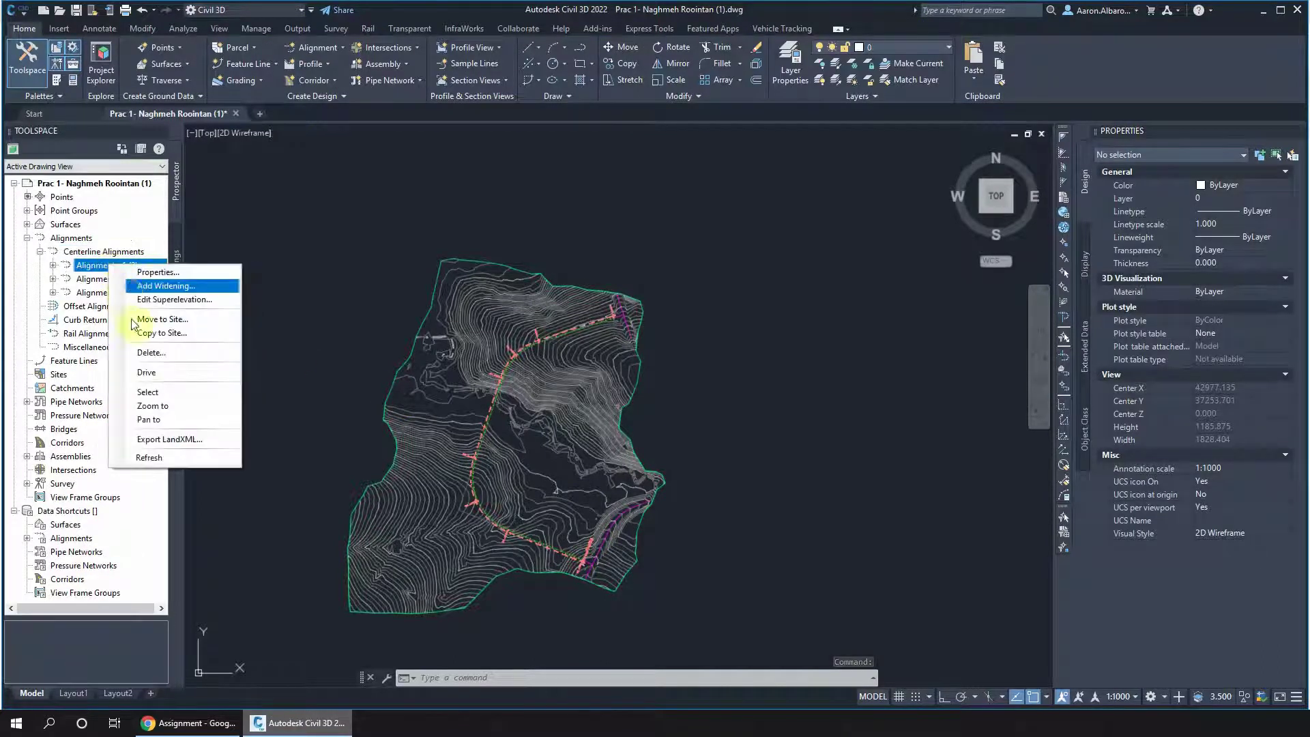
{"action": "left_click", "coordinate": [150, 392]}
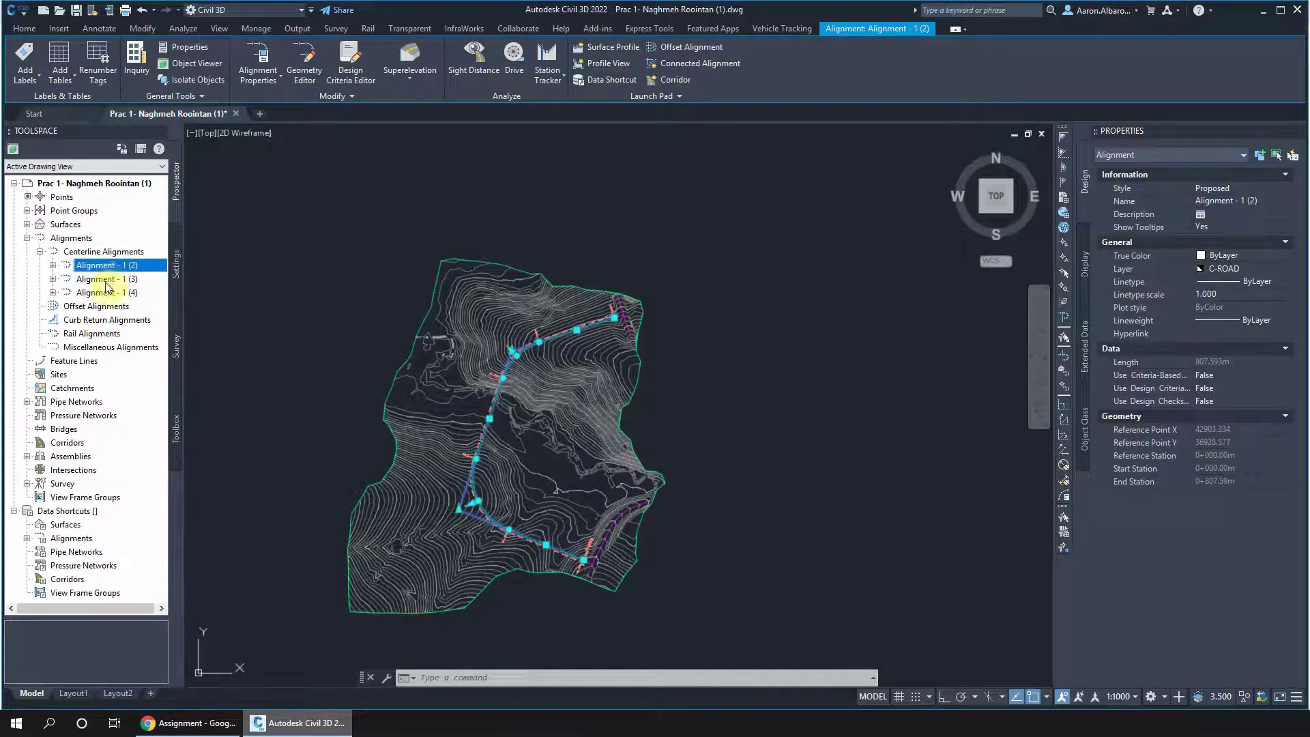
{"action": "right_click", "coordinate": [133, 279]}
{"action": "left_click", "coordinate": [145, 288]}
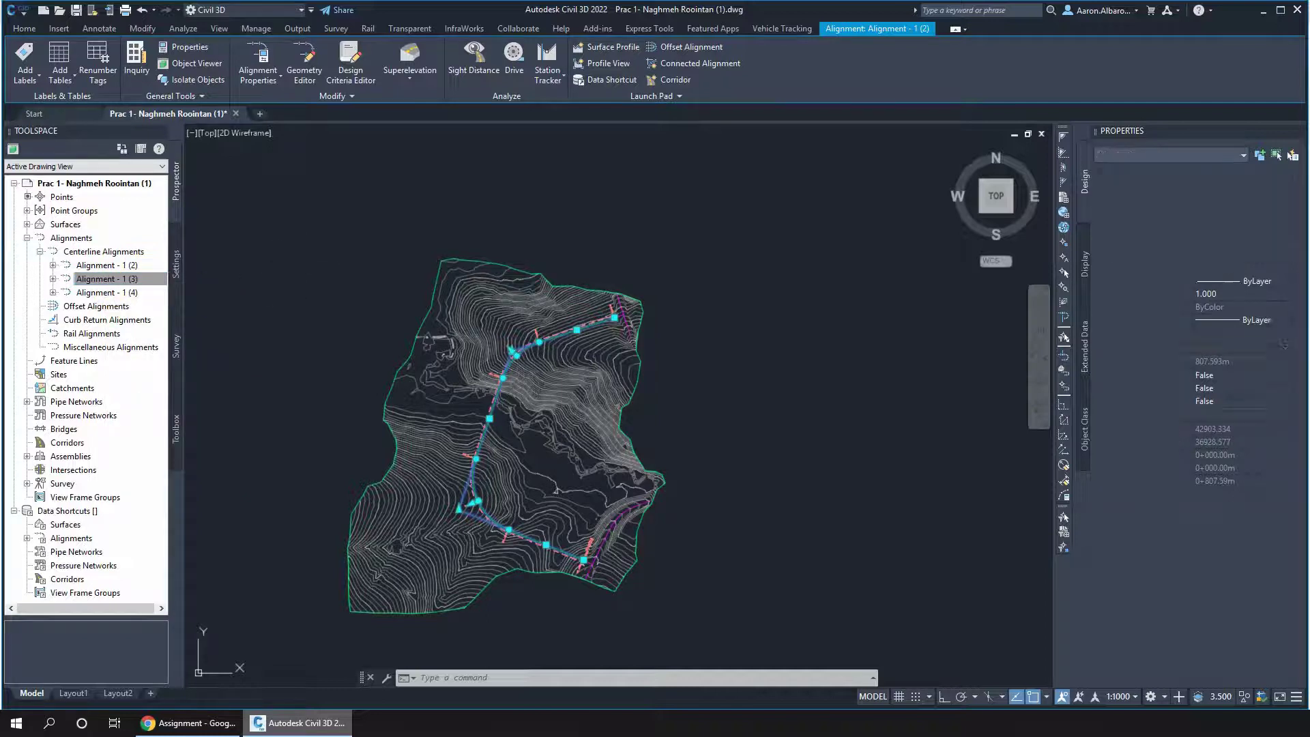
{"action": "right_click", "coordinate": [115, 279]}
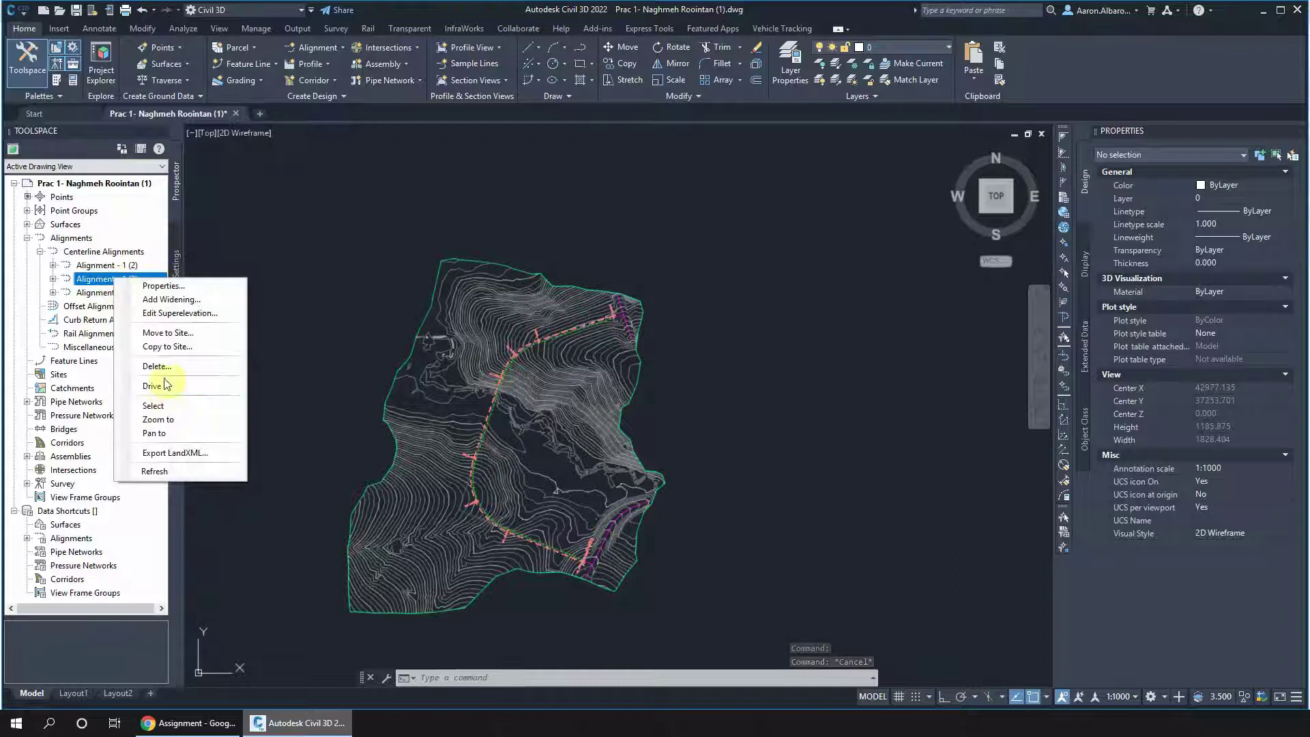
{"action": "left_click", "coordinate": [164, 406]}
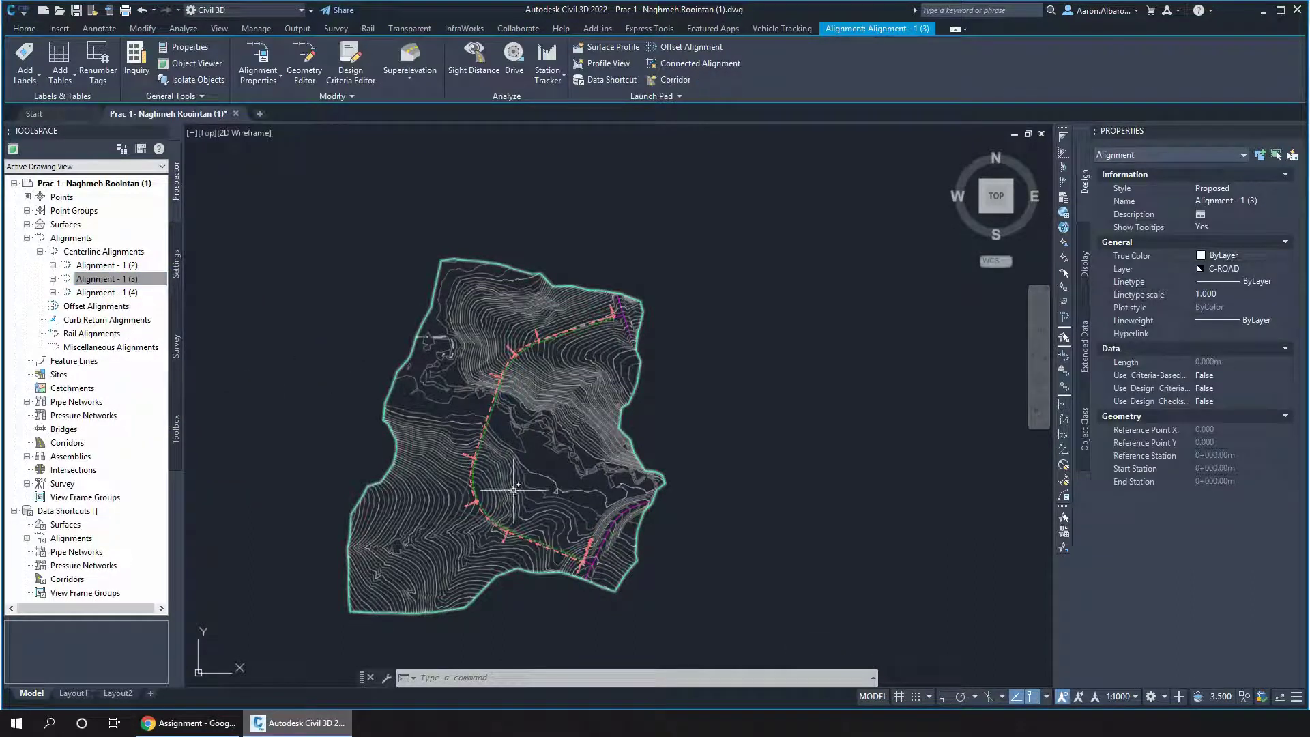
- Delete the centerline alignment Alignment - 1 (3)
{"action": "left_click", "coordinate": [95, 275]}
{"action": "right_click", "coordinate": [96, 280]}
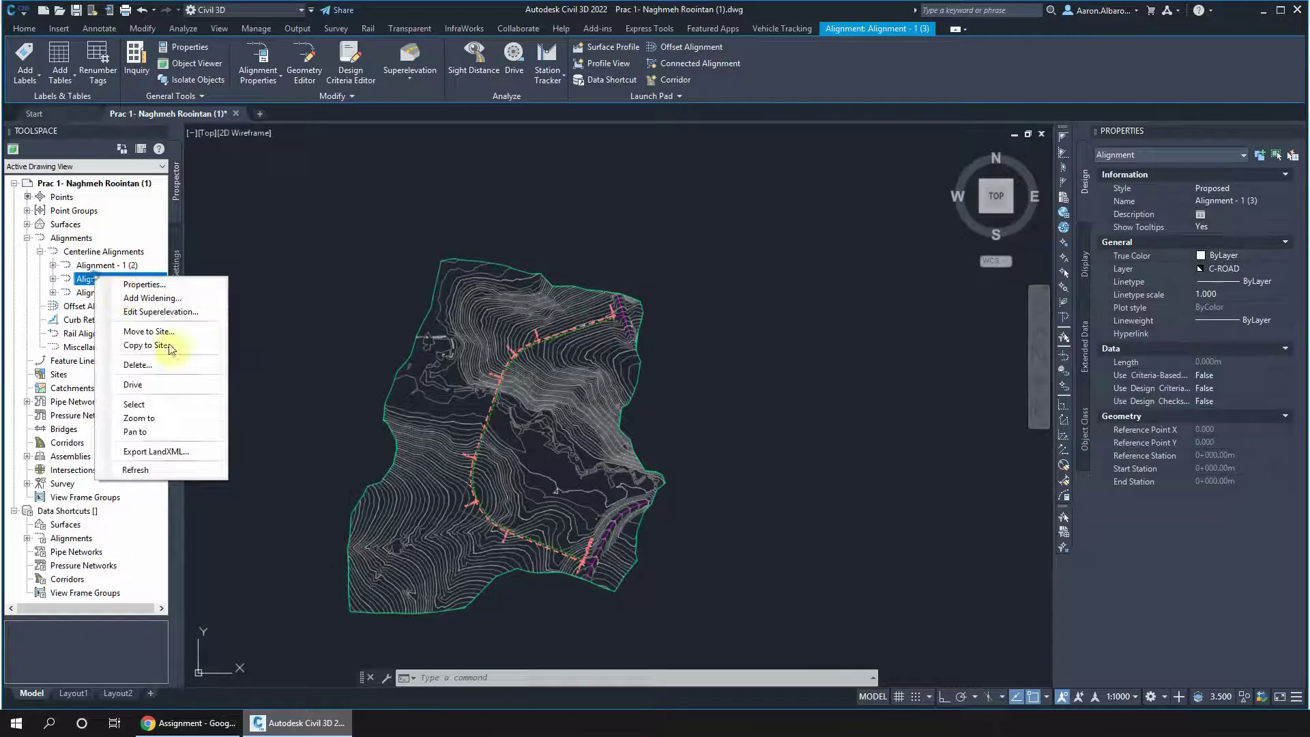
{"action": "left_click", "coordinate": [162, 380]}
{"action": "left_click", "coordinate": [681, 389]}
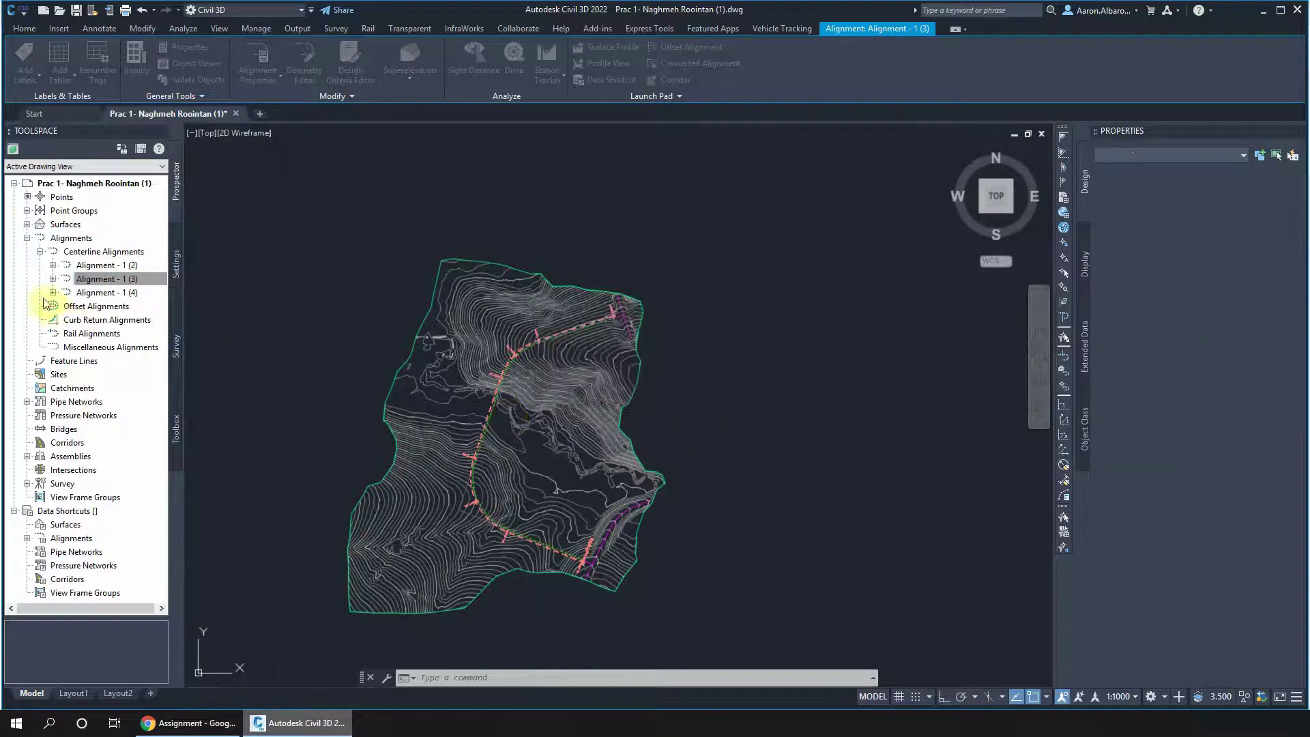
- Select Alignment - 1 (4) in the drawing to check it for geometry, and delete this centerline alignment
{"action": "right_click", "coordinate": [95, 278]}
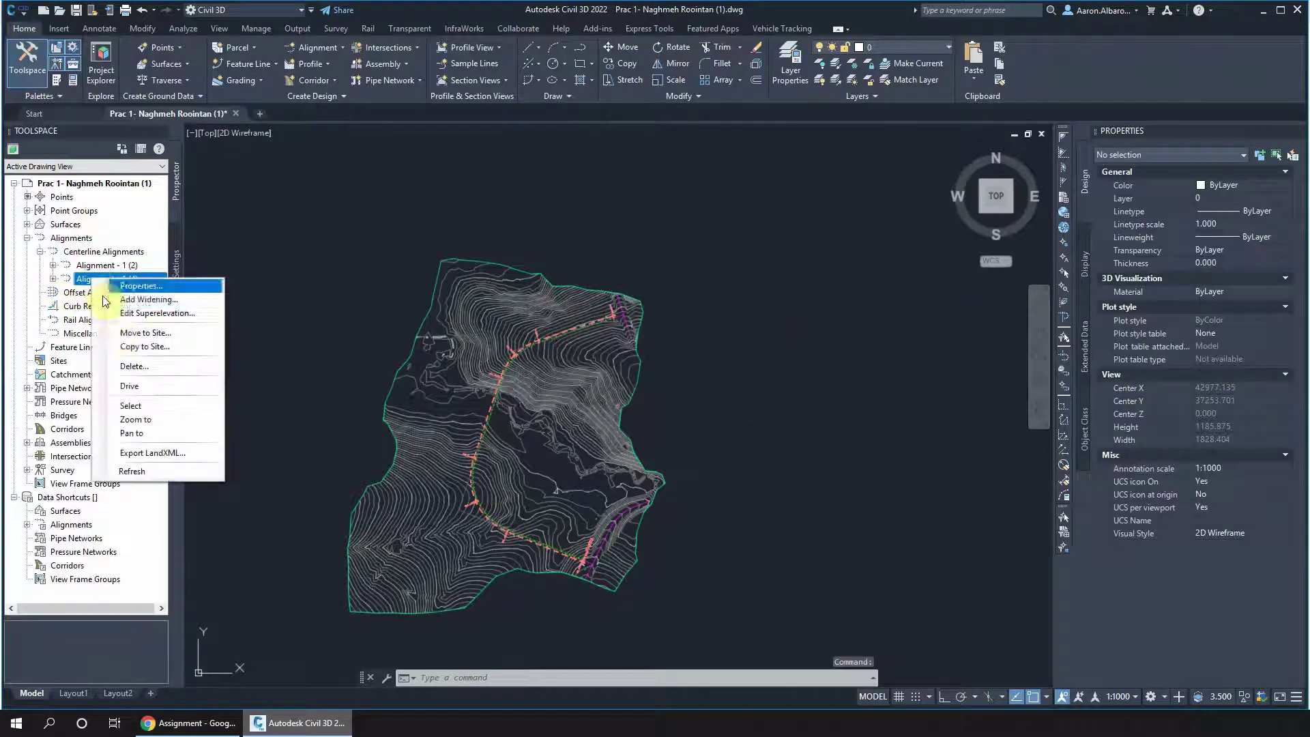
{"action": "left_click", "coordinate": [135, 406]}
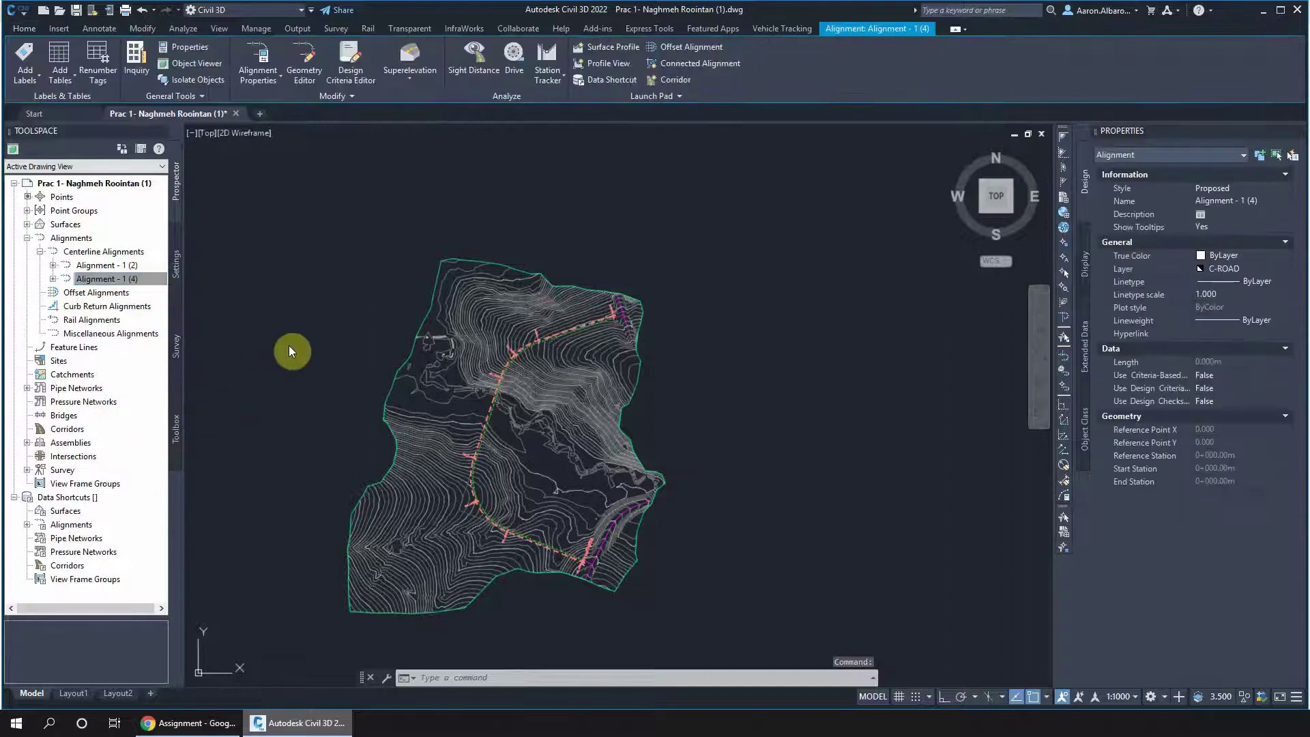
{"action": "right_click", "coordinate": [121, 285]}
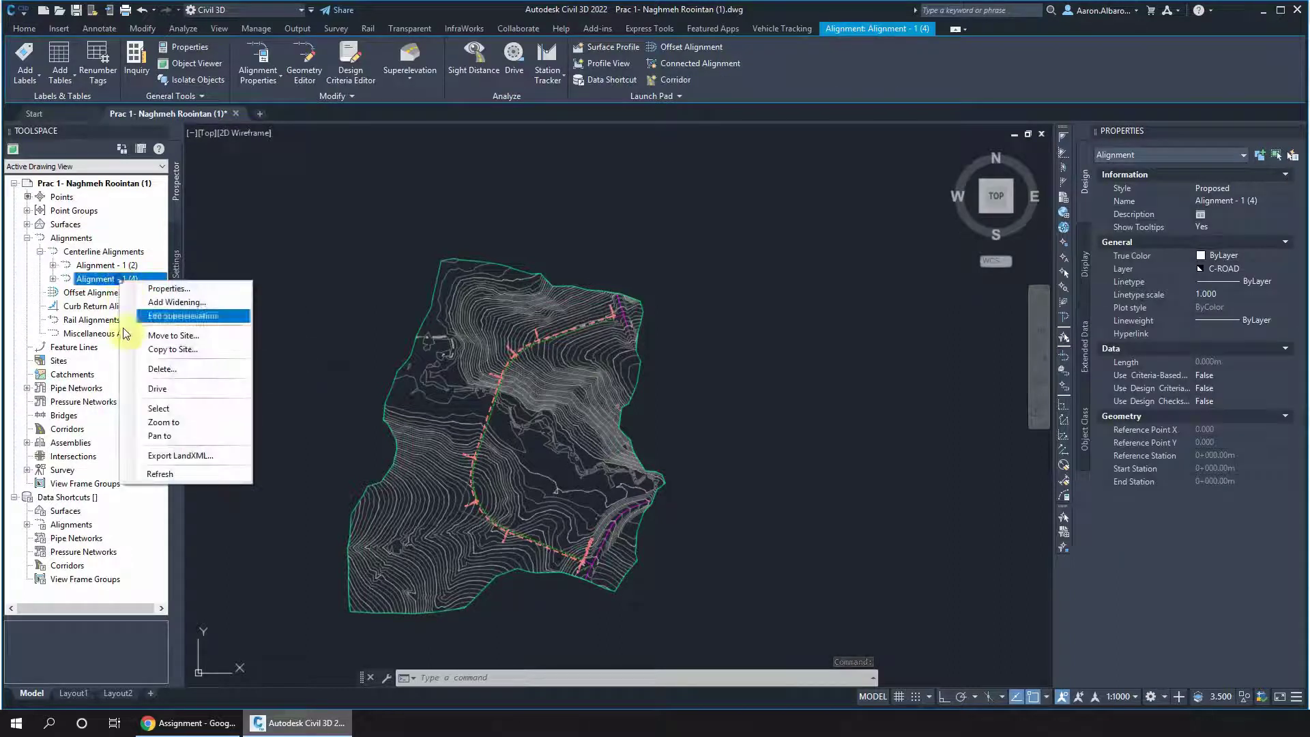
{"action": "left_click", "coordinate": [154, 368]}
{"action": "left_click", "coordinate": [682, 390]}
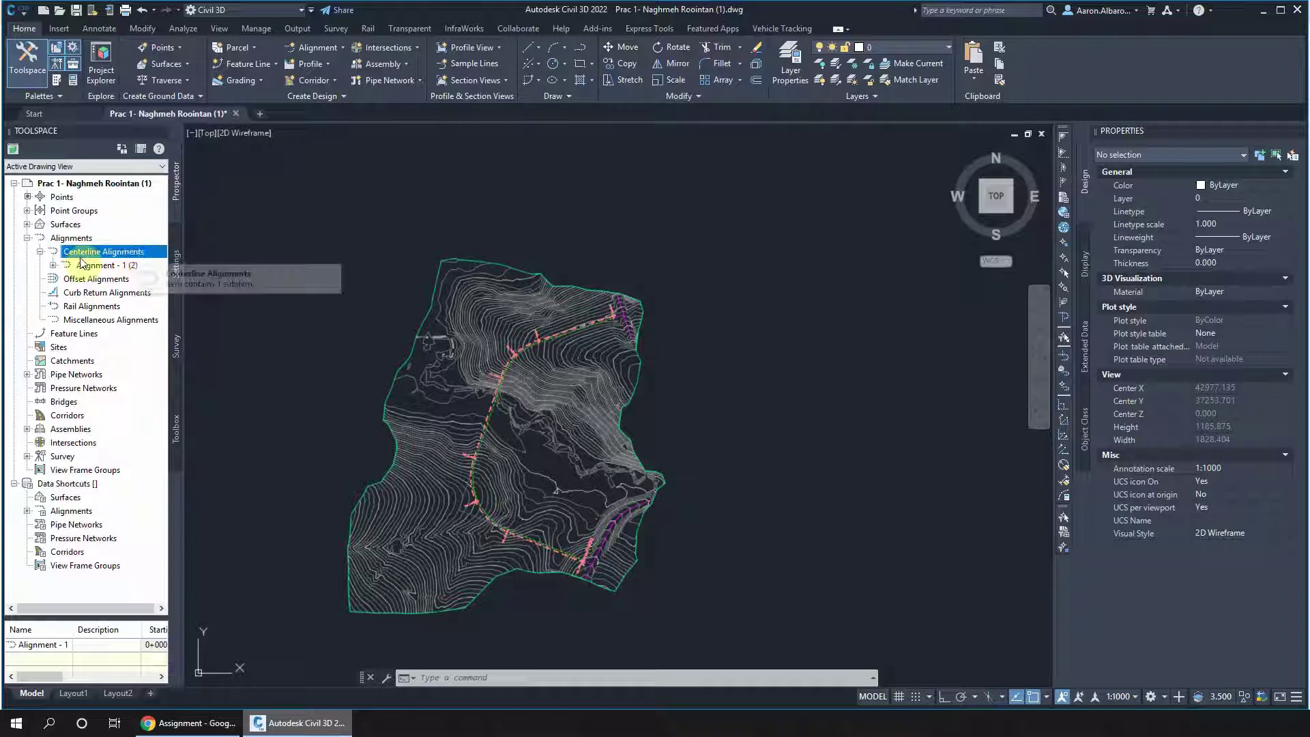
- Rename the remaining centerline alignment Alignment - 1 (2) as Alignment - 1 in its alignment properties
{"action": "mouse_move", "coordinate": [133, 270]}
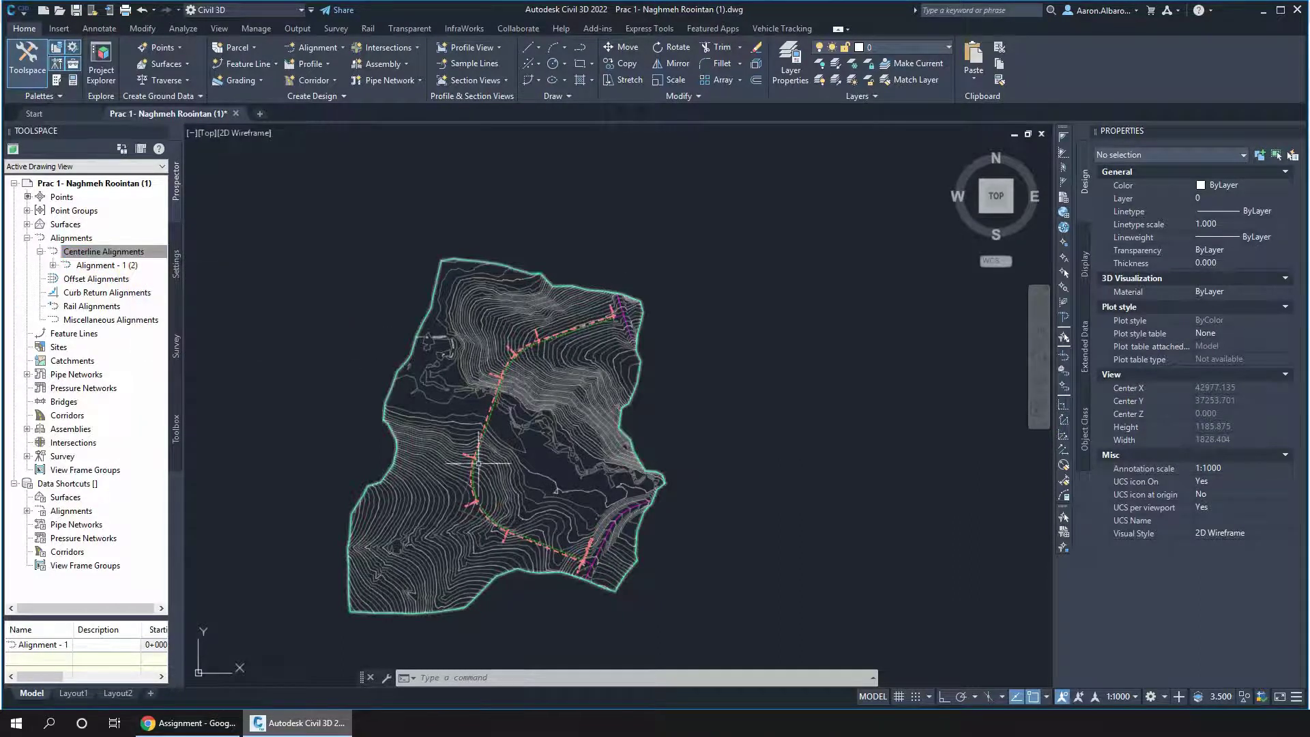
{"action": "right_click", "coordinate": [91, 271]}
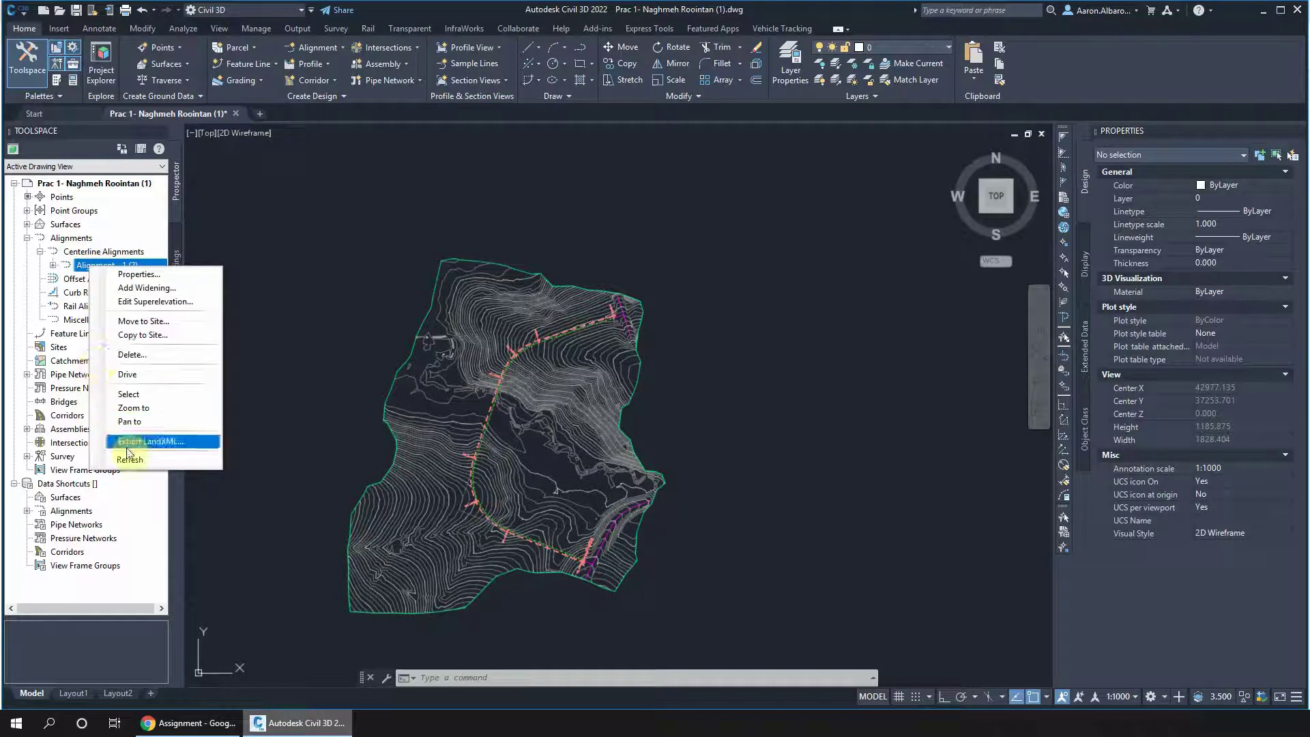
{"action": "left_click", "coordinate": [154, 274]}
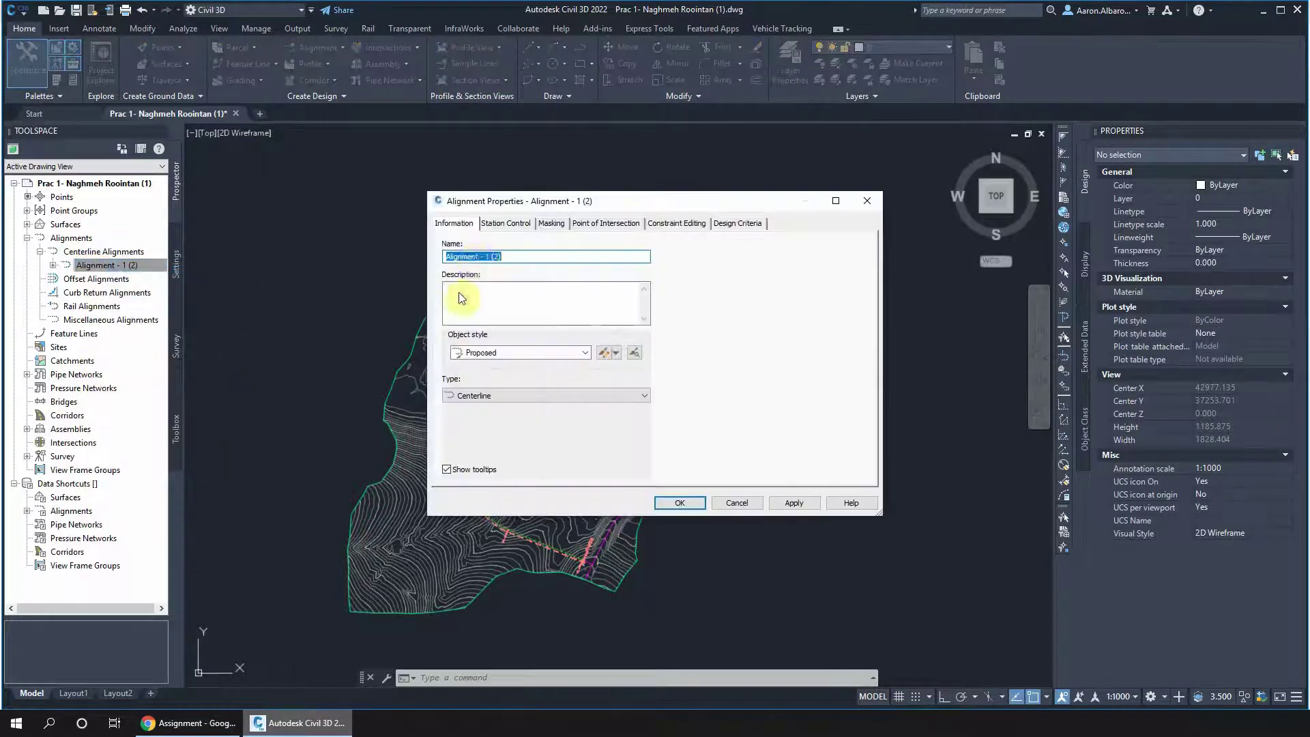
{"action": "left_click", "coordinate": [487, 256]}
{"action": "left_click_drag", "start_coordinate": [489, 256], "coordinate": [563, 253]}
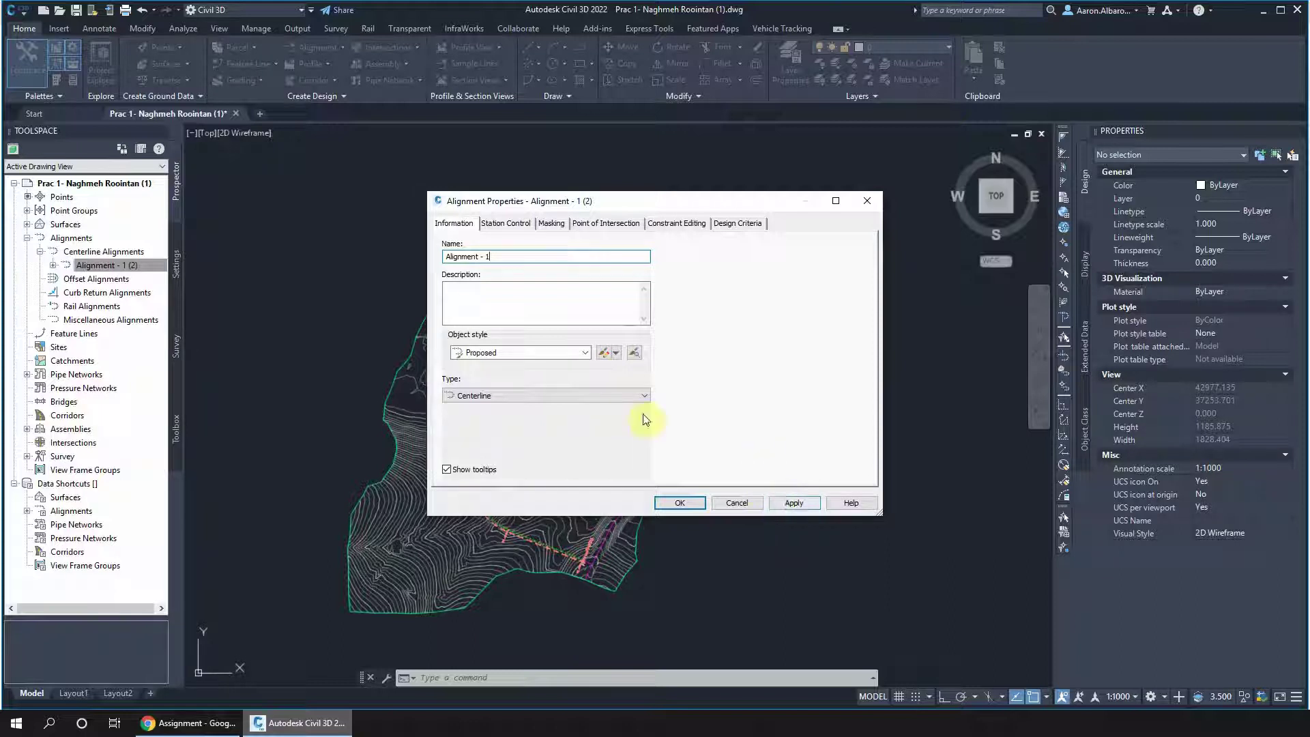
{"action": "left_click", "coordinate": [790, 503]}
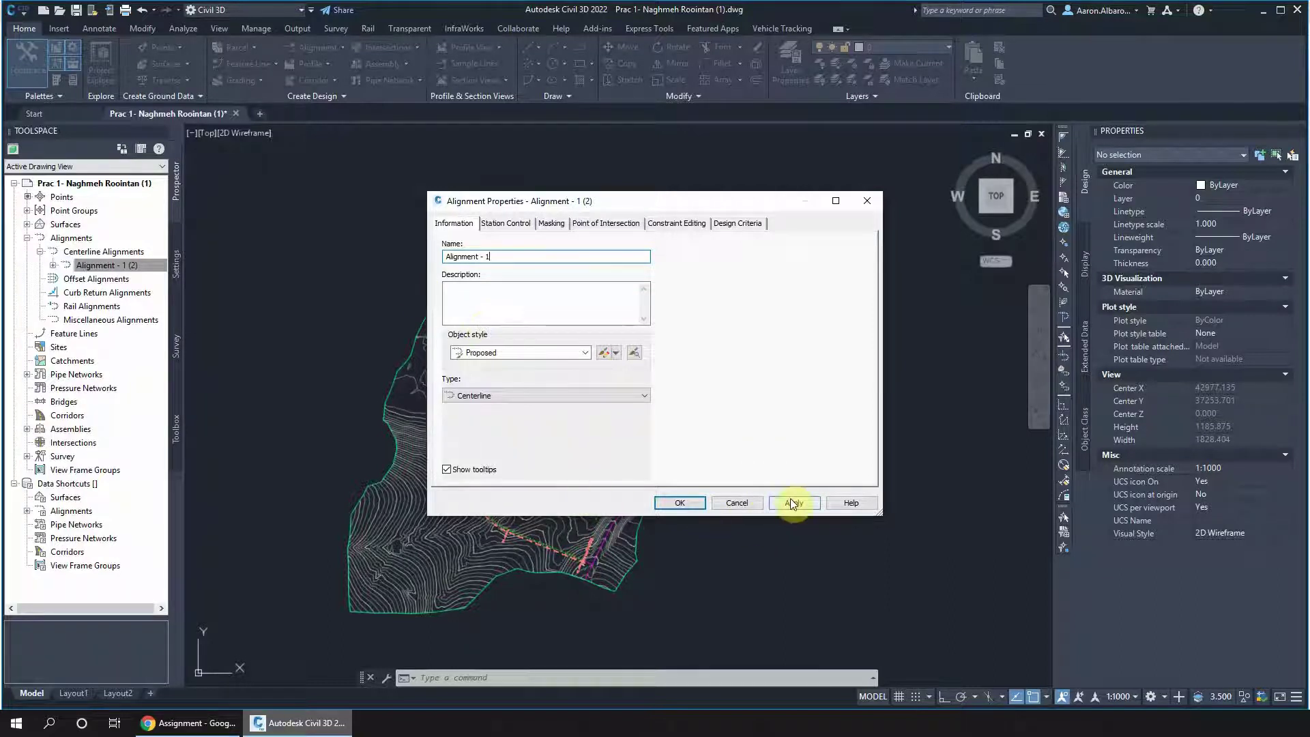
{"action": "left_click", "coordinate": [679, 503]}
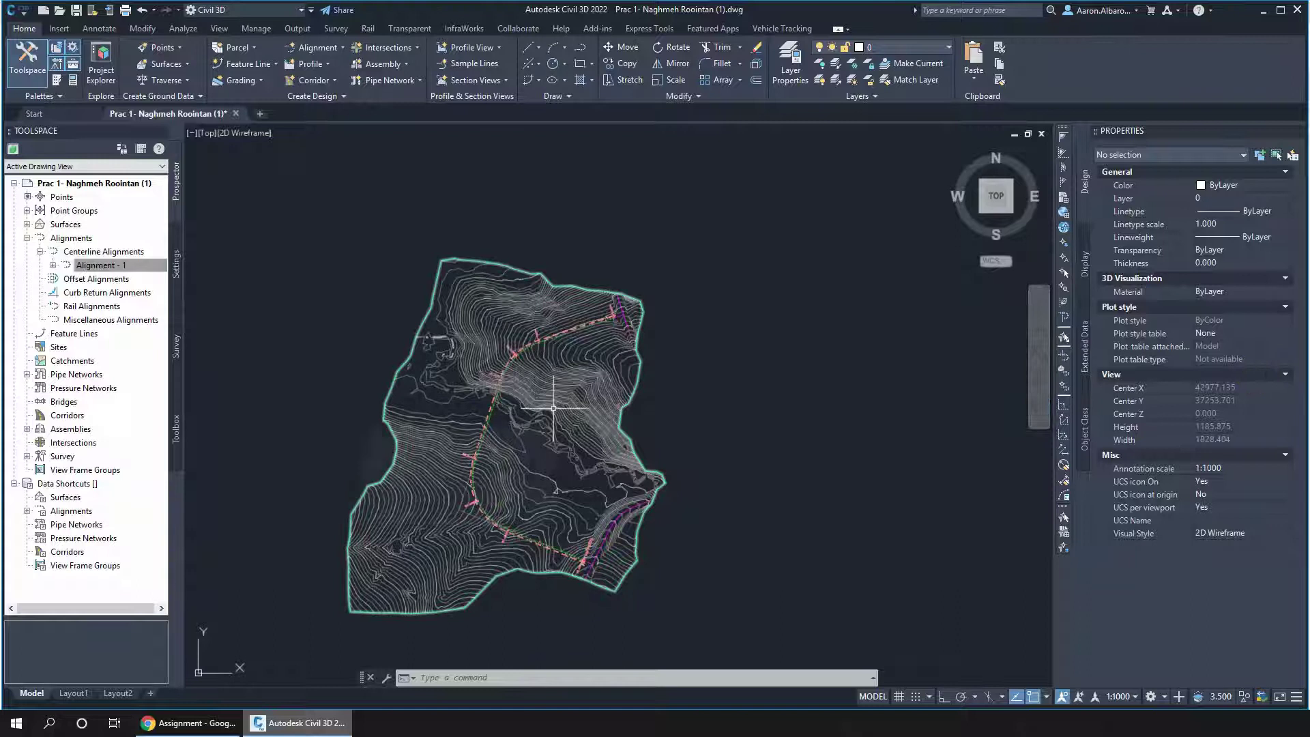
{"action": "mouse_move", "coordinate": [553, 408]}
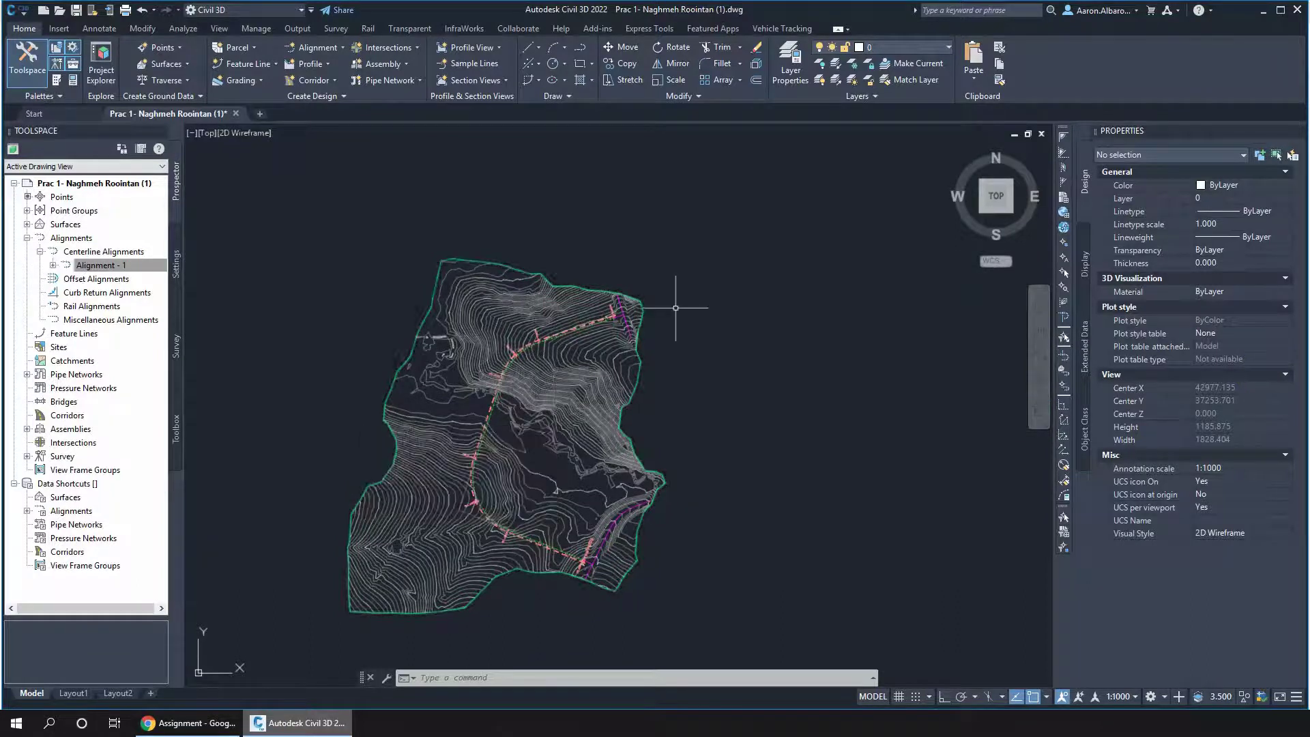